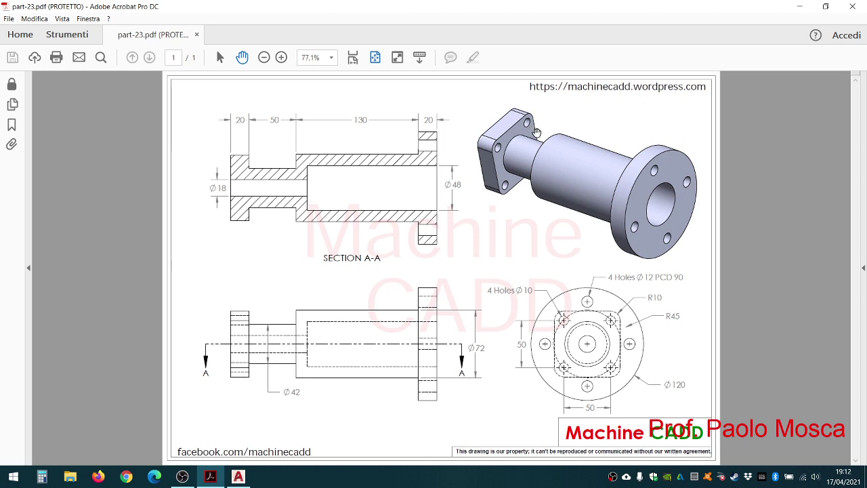
# - After reviewing the part-23 reference drawing, bring AutoCAD to the front
pyautogui.click(238, 476)
# - Start a new blank drawing with grid off and ortho on, checking the reference PDF
pyautogui.click(233, 203)
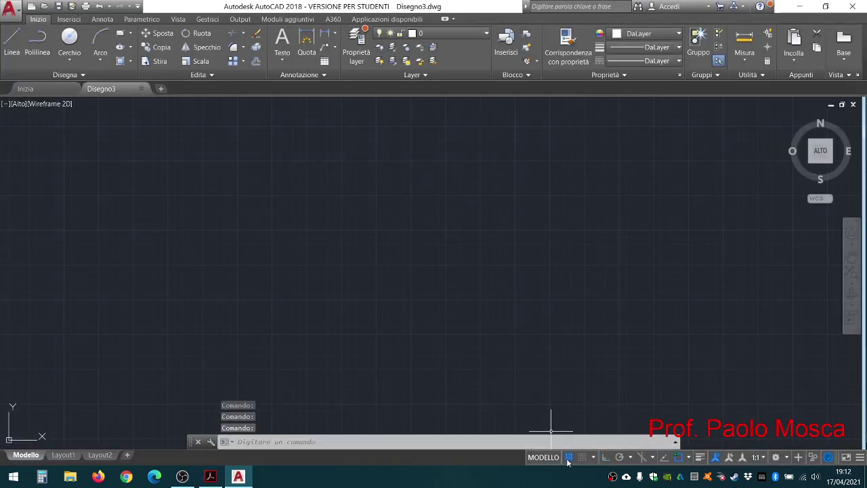
pyautogui.click(569, 457)
pyautogui.click(607, 461)
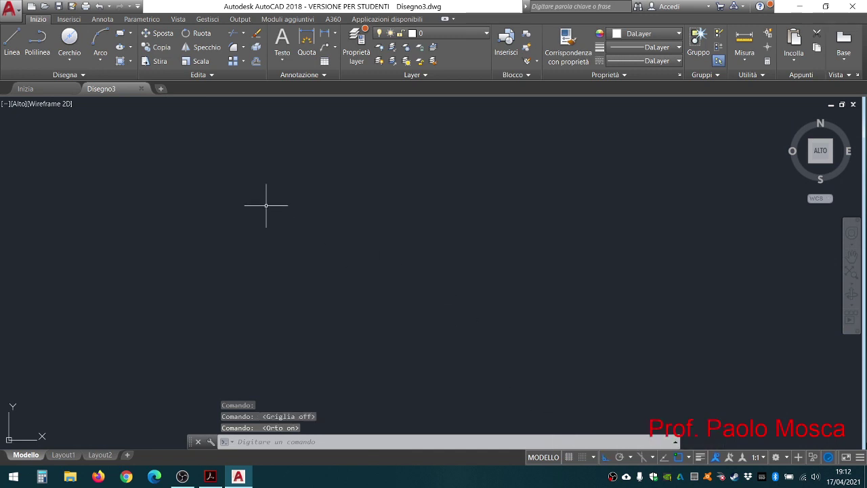
pyautogui.click(215, 477)
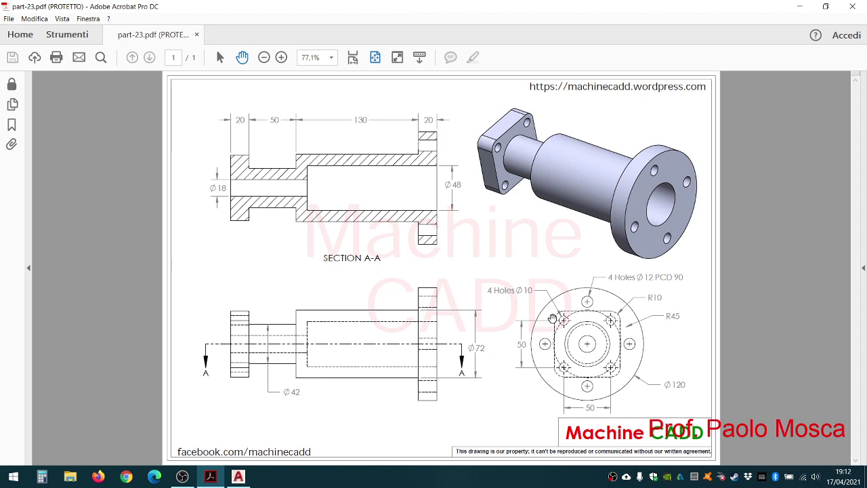
pyautogui.click(240, 477)
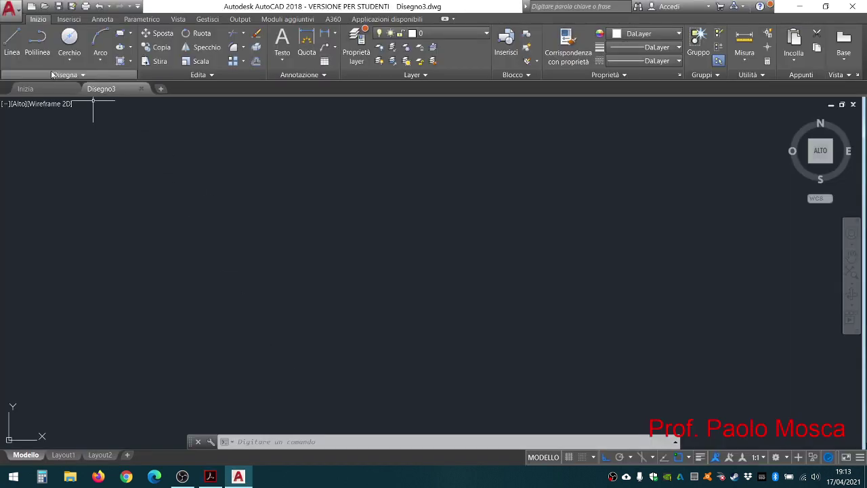
# - Draw the first two 70-unit sides of the square from a picked corner
pyautogui.click(12, 41)
pyautogui.click(166, 240)
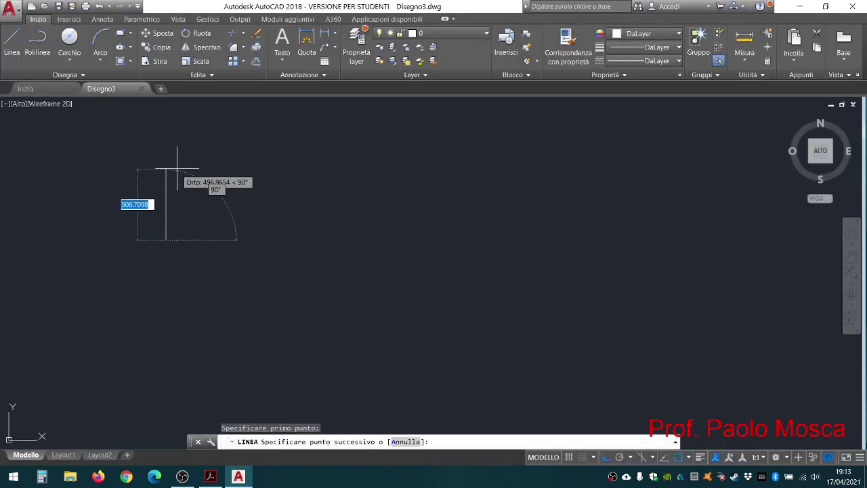
pyautogui.write('70')
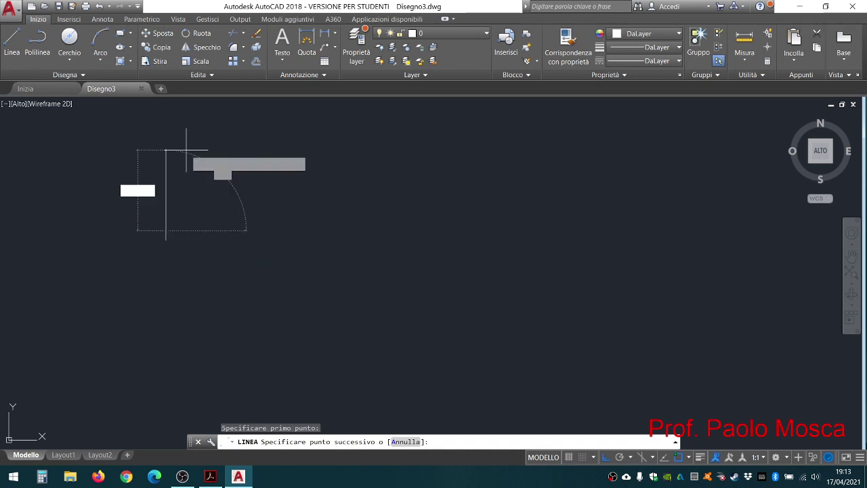
pyautogui.press('Return')
pyautogui.write('7')
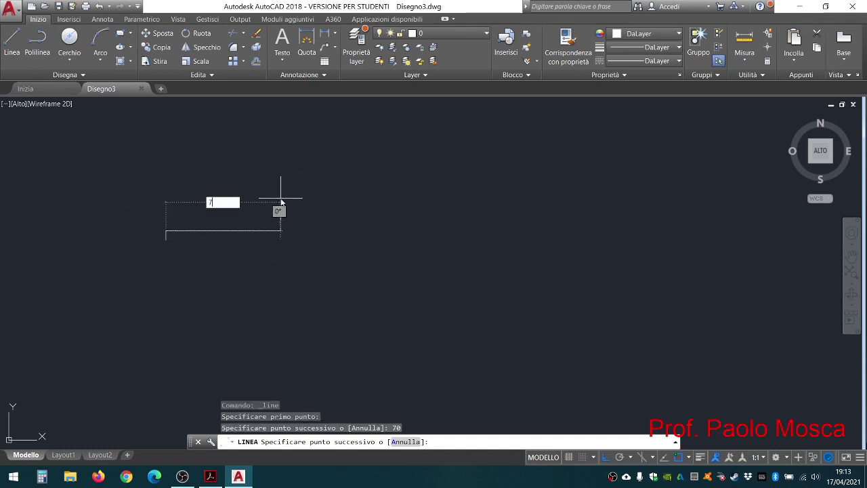
pyautogui.write('0')
pyautogui.press('Return')
# - Add the third 70-unit side and close the square at its start point
pyautogui.scroll(8, 174, 234)
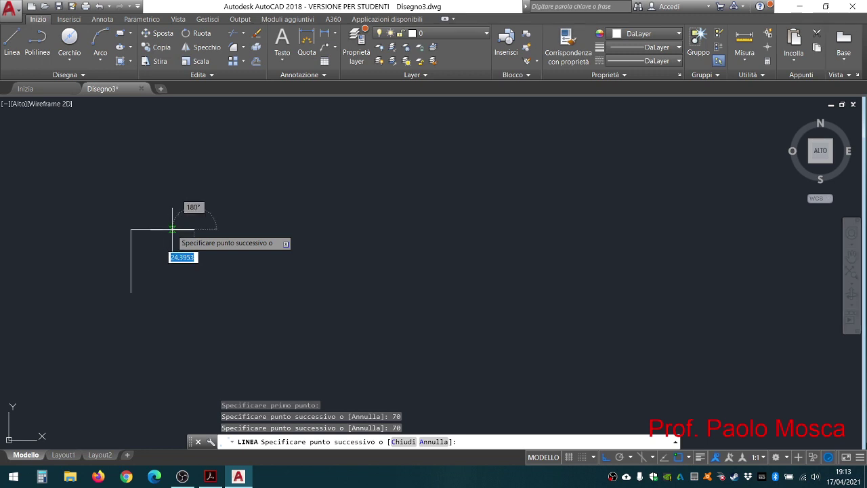
pyautogui.moveTo(174, 248); pyautogui.dragTo(306, 169, button='middle')
pyautogui.scroll(6, 306, 169)
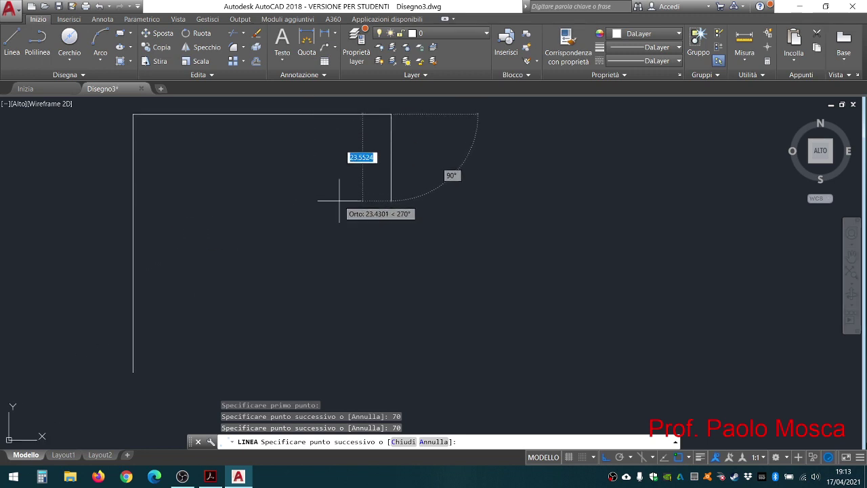
pyautogui.write('70')
pyautogui.press('Return')
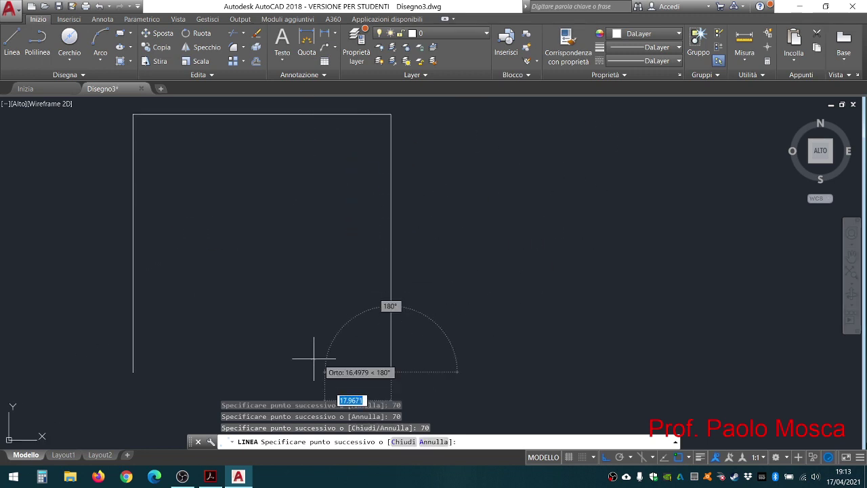
pyautogui.click(132, 372)
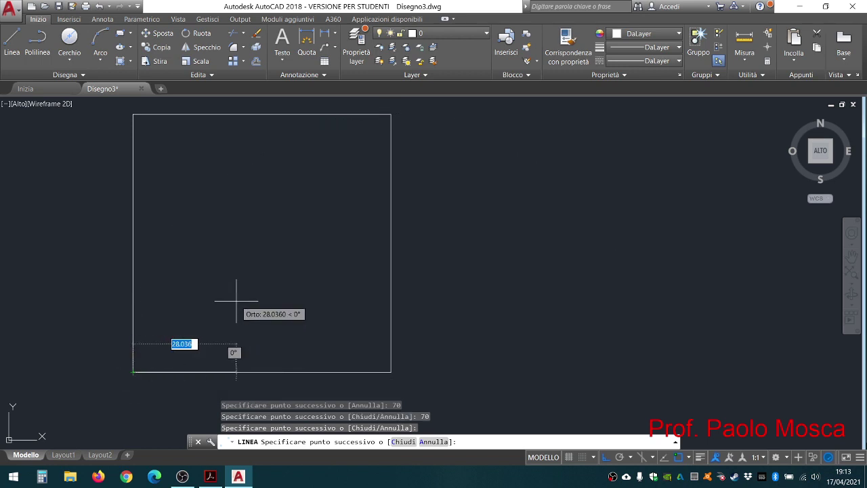
pyautogui.press('Escape')
pyautogui.scroll(-2, 252, 271)
pyautogui.scroll(-1, 291, 285)
pyautogui.scroll(1, 291, 285)
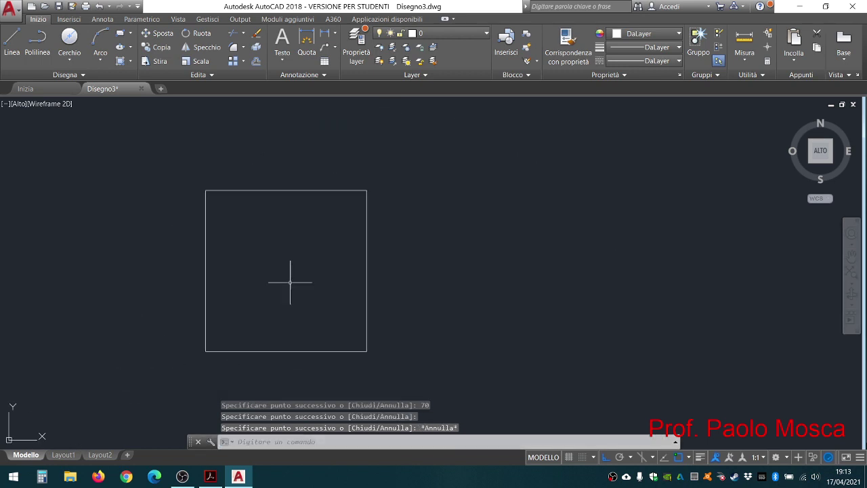
pyautogui.click(236, 49)
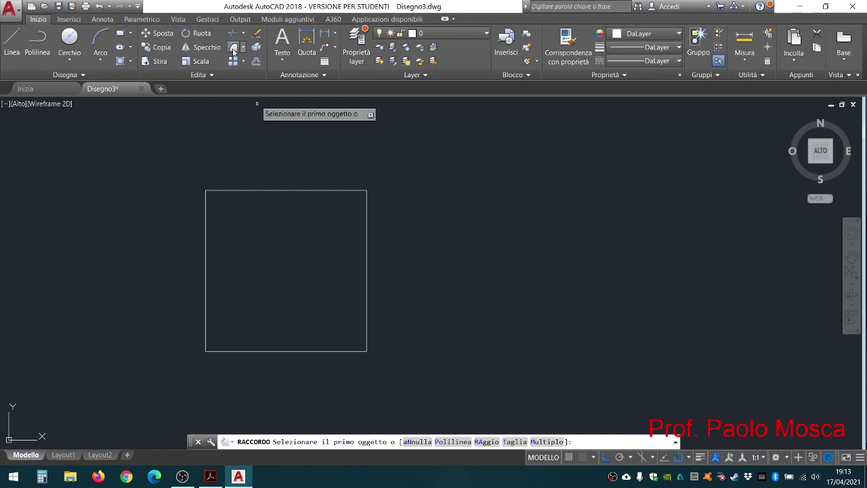
# - Set fillet radius 10 and round the square's top-right and bottom-right corners
pyautogui.click(482, 442)
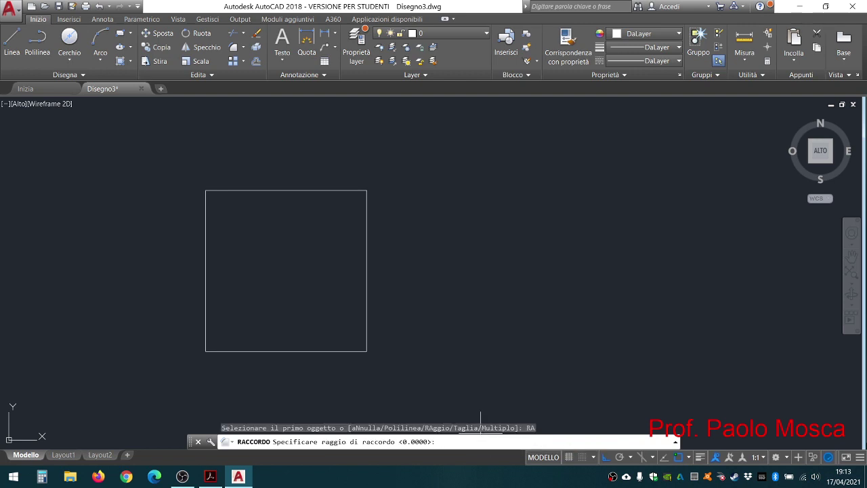
pyautogui.write('10')
pyautogui.press('Return')
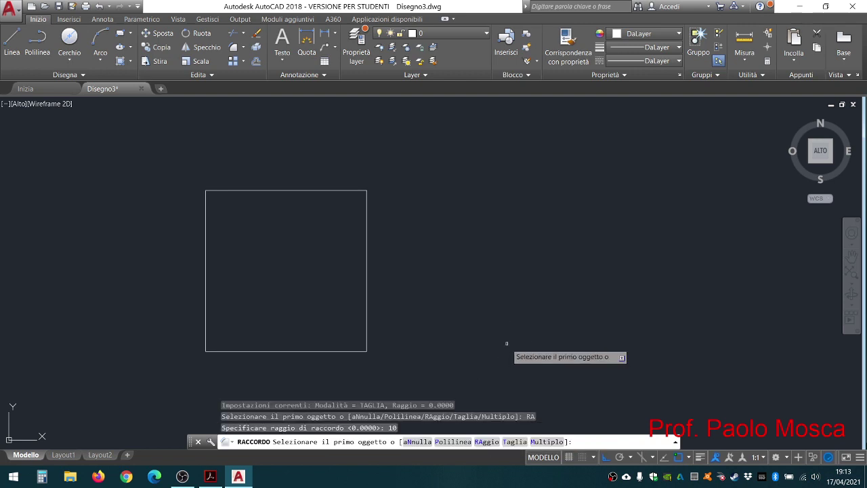
pyautogui.click(345, 191)
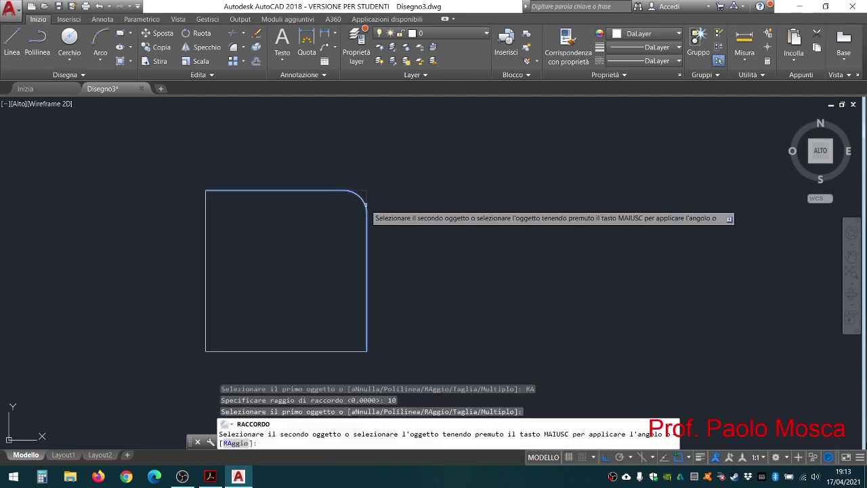
pyautogui.click(366, 204)
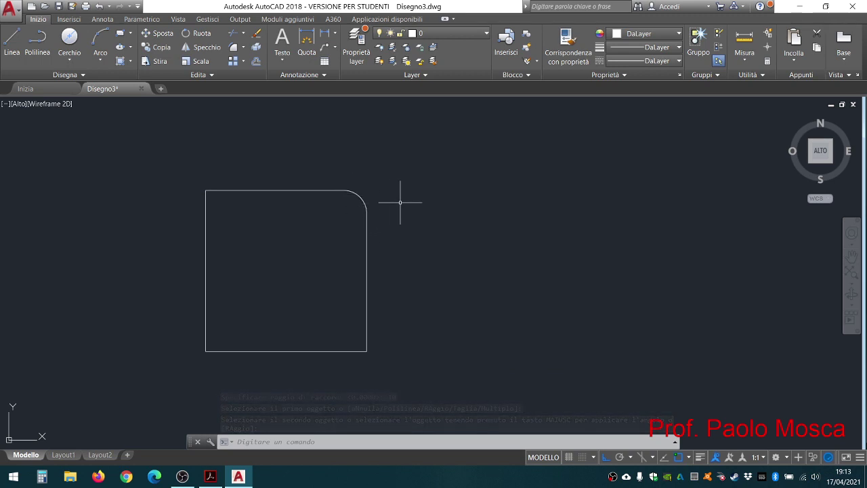
pyautogui.press('Return')
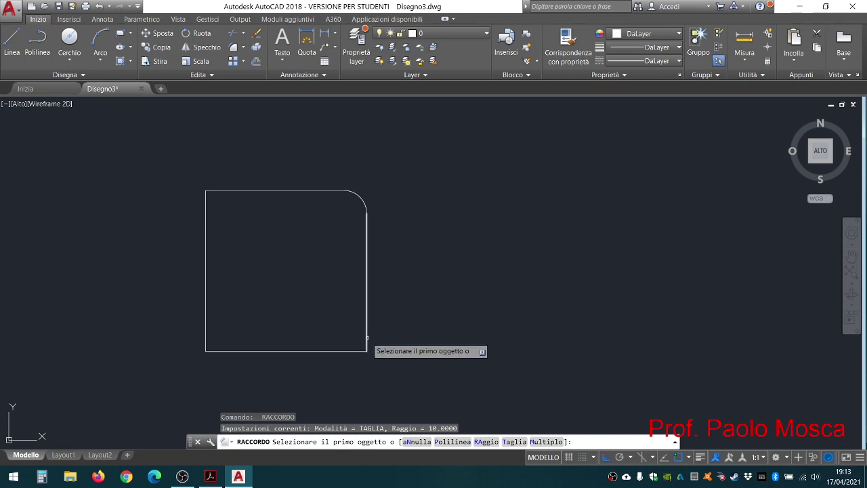
pyautogui.click(367, 341)
pyautogui.click(359, 350)
# - Round the bottom-left and top-left corners with the same radius-10 fillet
pyautogui.press('Return')
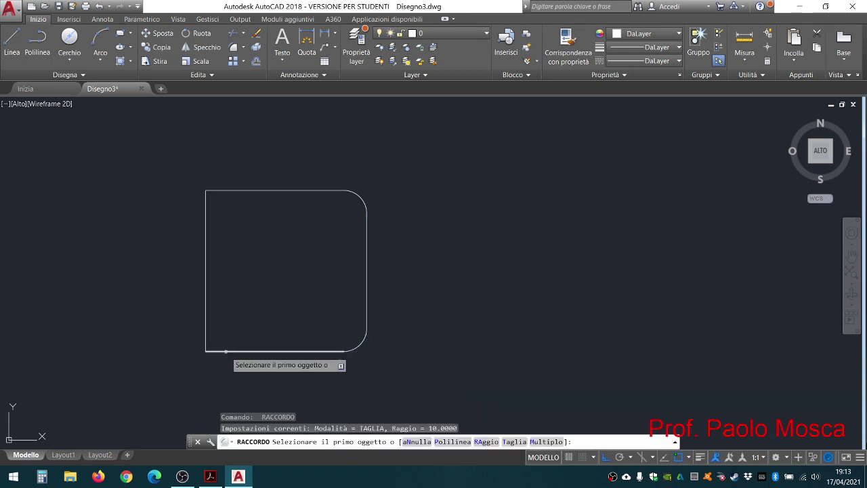
pyautogui.click(248, 352)
pyautogui.click(217, 312)
pyautogui.press('Return')
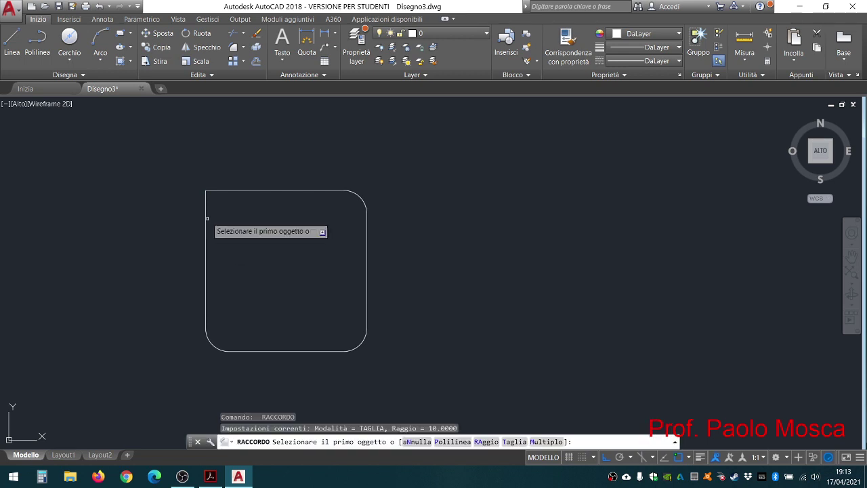
pyautogui.click(206, 223)
pyautogui.click(227, 190)
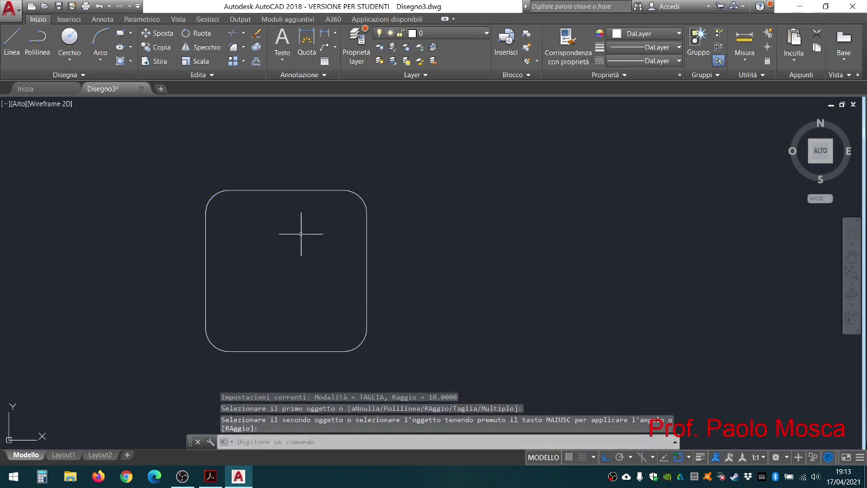
pyautogui.moveTo(300, 232); pyautogui.dragTo(314, 172, button='middle')
pyautogui.click(211, 477)
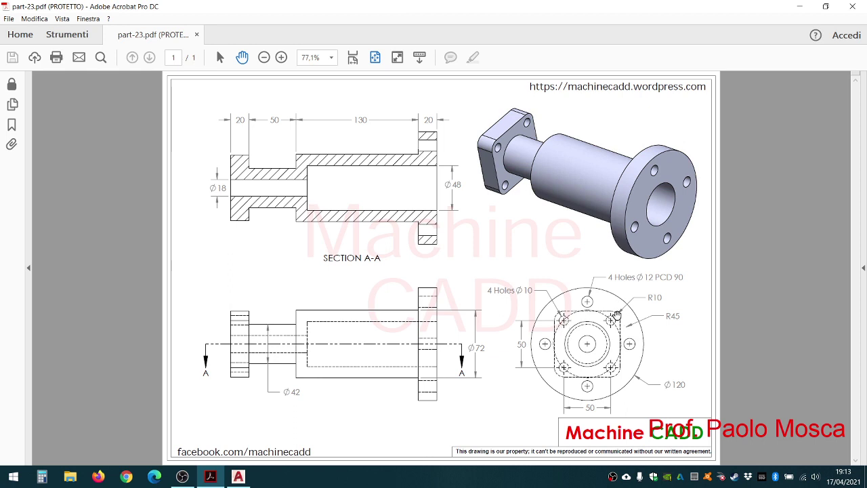
# - Recheck the reference drawing and bring up the circle options in AutoCAD
pyautogui.click(238, 476)
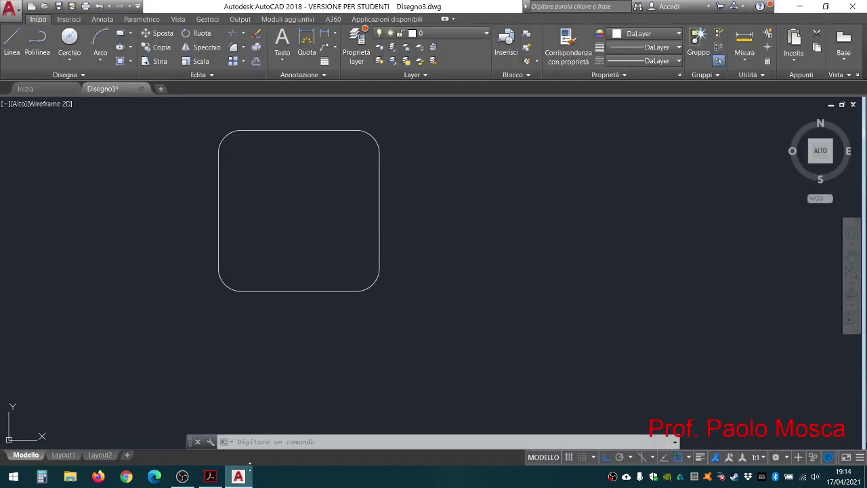
pyautogui.click(69, 57)
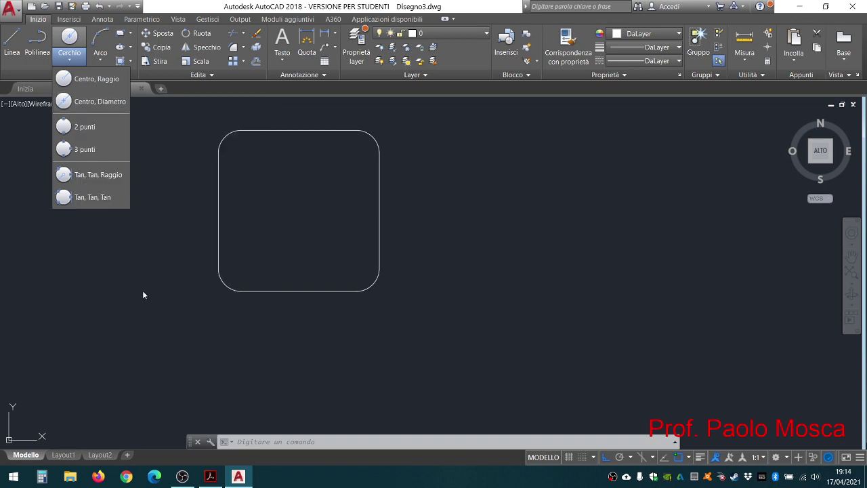
pyautogui.click(212, 474)
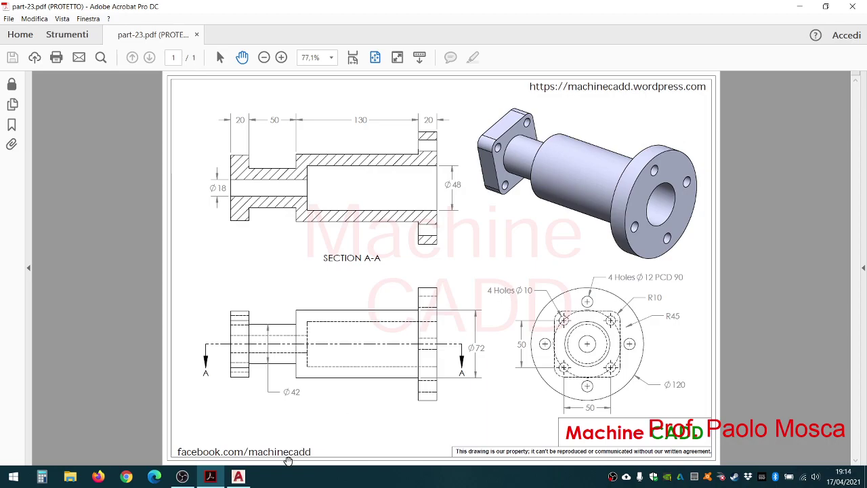
pyautogui.click(238, 476)
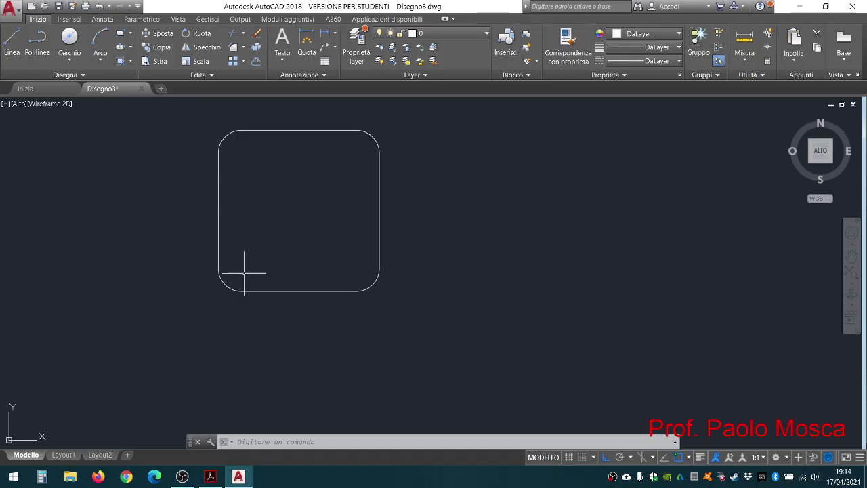
pyautogui.click(69, 60)
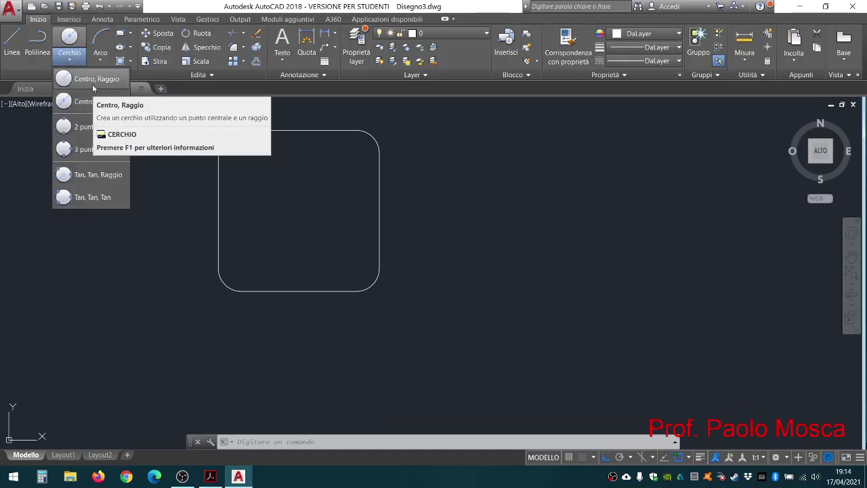
# - Draw four radius-5 holes, one centred near each corner of the plate
pyautogui.click(93, 80)
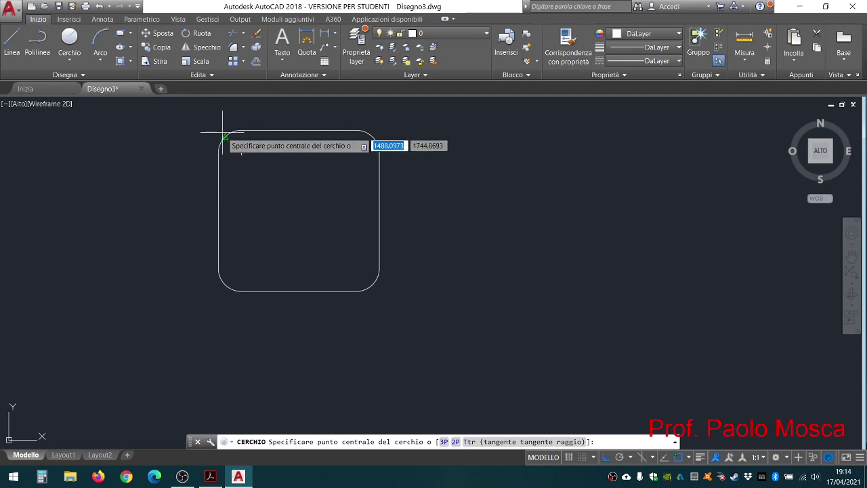
pyautogui.click(241, 153)
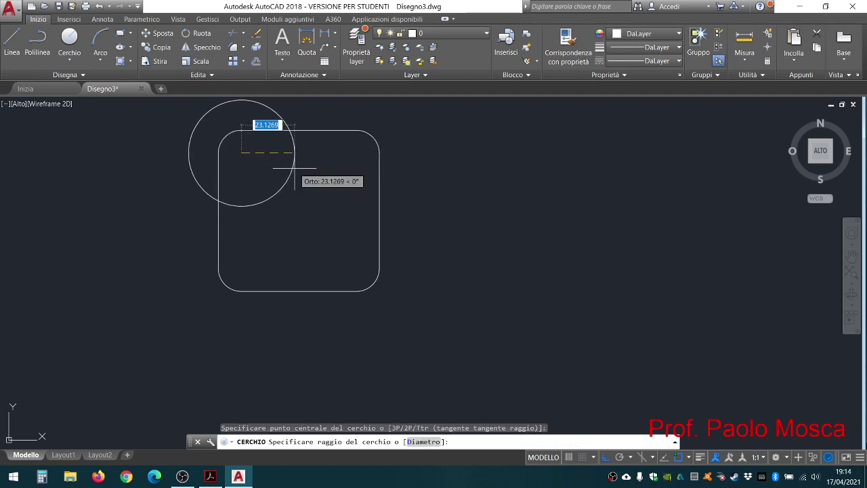
pyautogui.write('5')
pyautogui.press('Return')
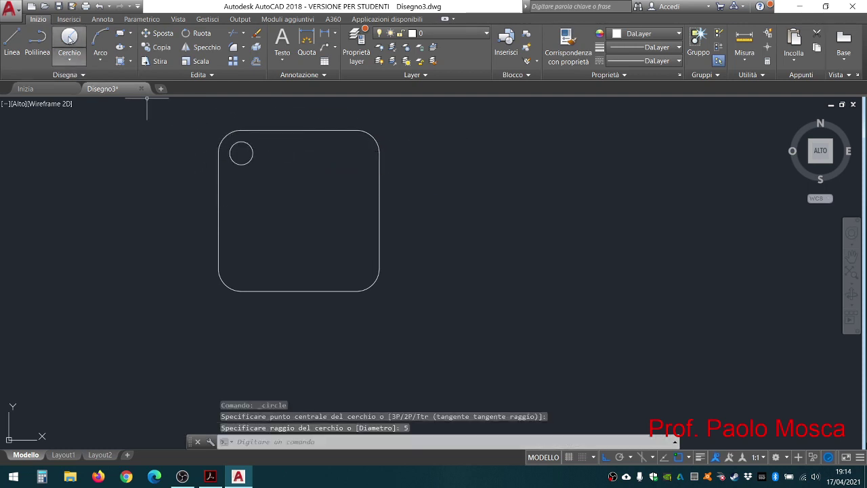
pyautogui.click(69, 40)
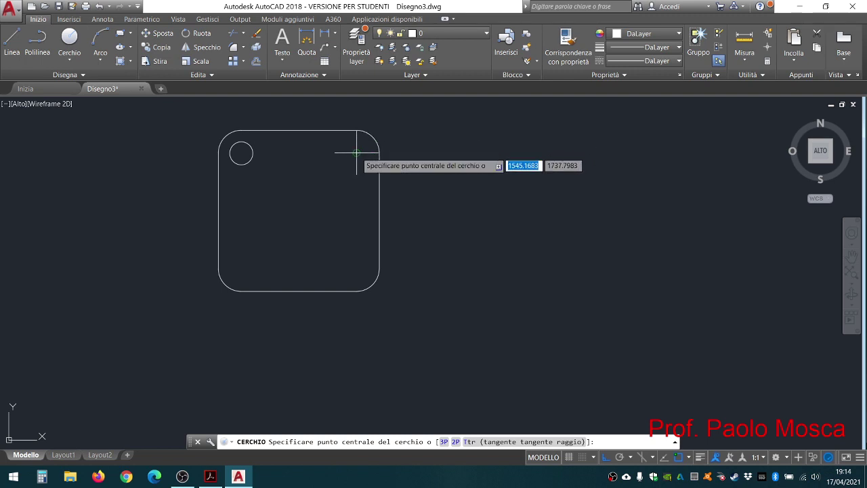
pyautogui.click(356, 153)
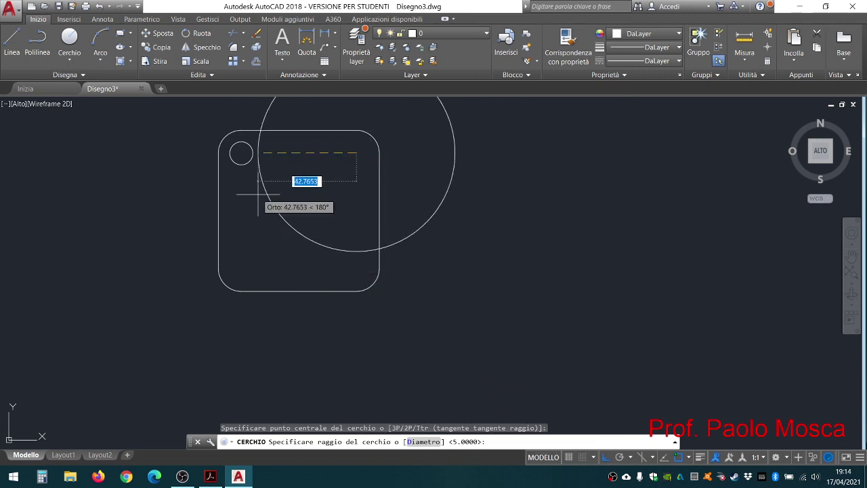
pyautogui.press('Return')
pyautogui.press('Return')
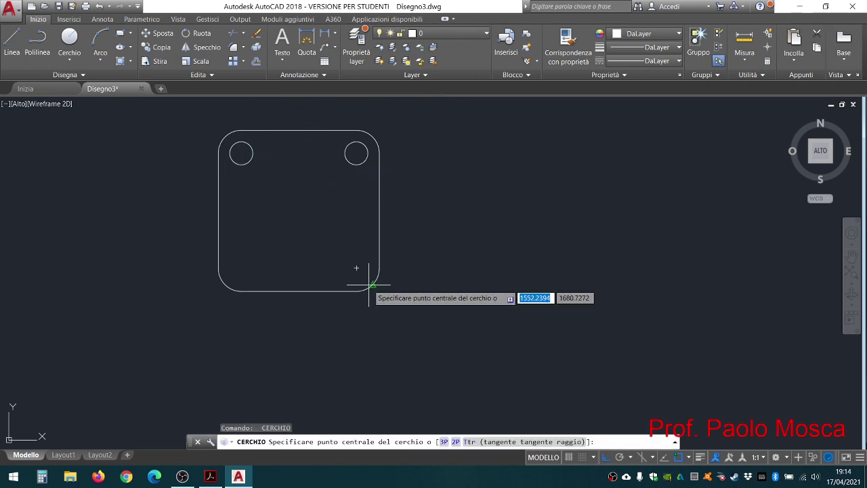
pyautogui.click(357, 268)
pyautogui.press('Return')
pyautogui.press('Return')
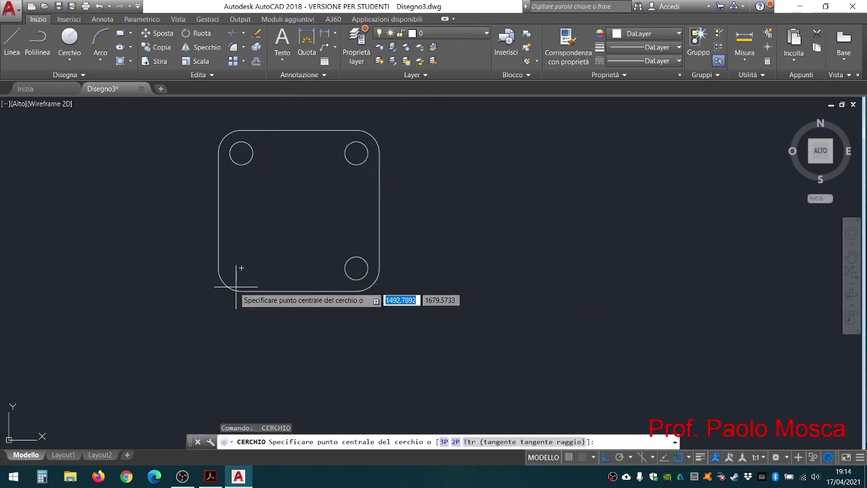
pyautogui.click(241, 269)
pyautogui.press('Return')
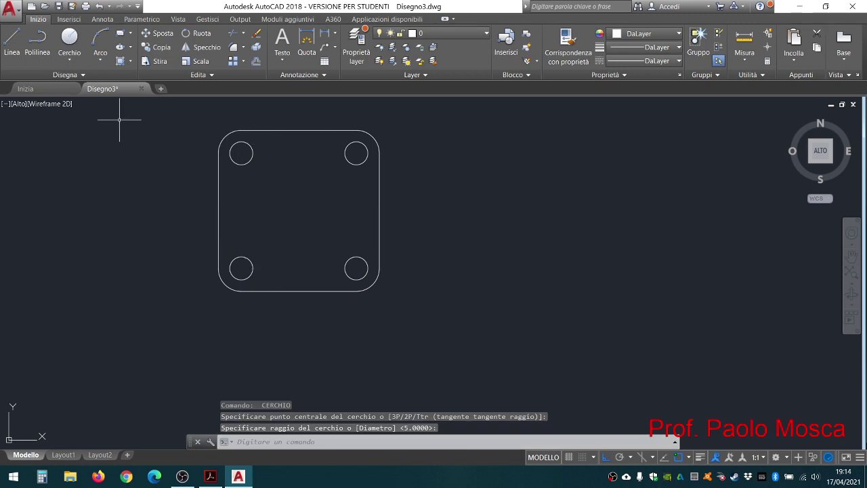
pyautogui.click(12, 42)
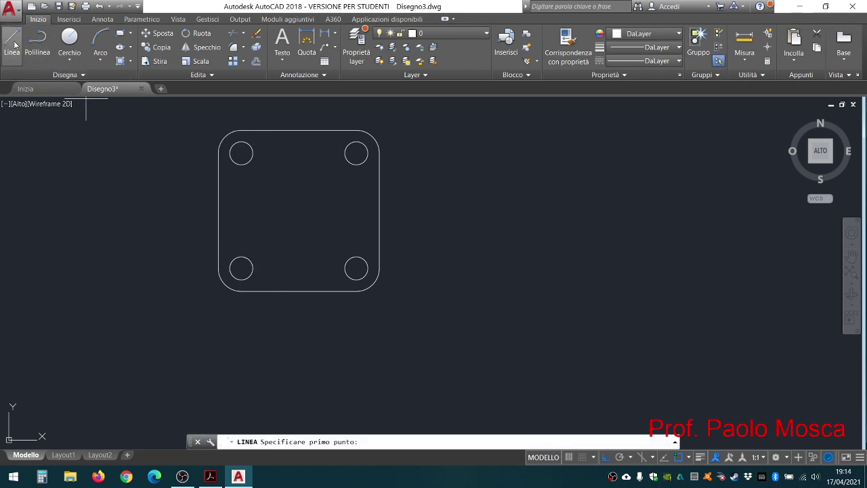
# - Draw a horizontal helper line across the plate and centre a circle on its midpoint
pyautogui.click(220, 211)
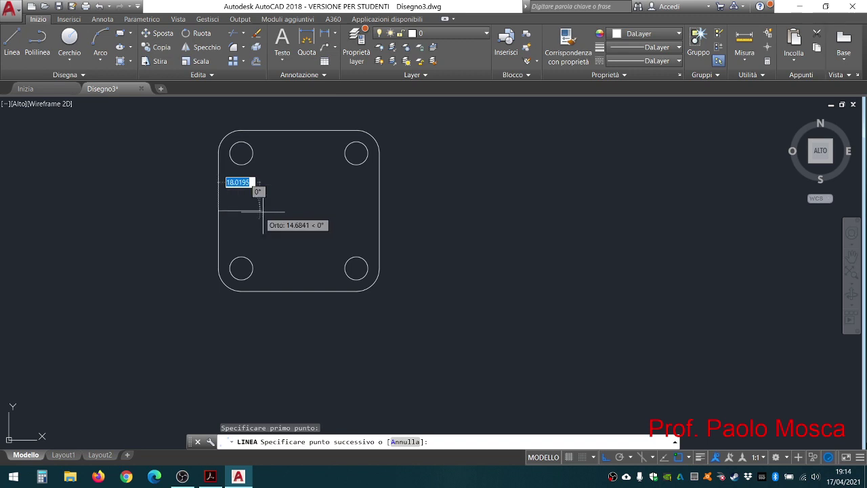
pyautogui.click(379, 211)
pyautogui.press('Return')
pyautogui.click(71, 42)
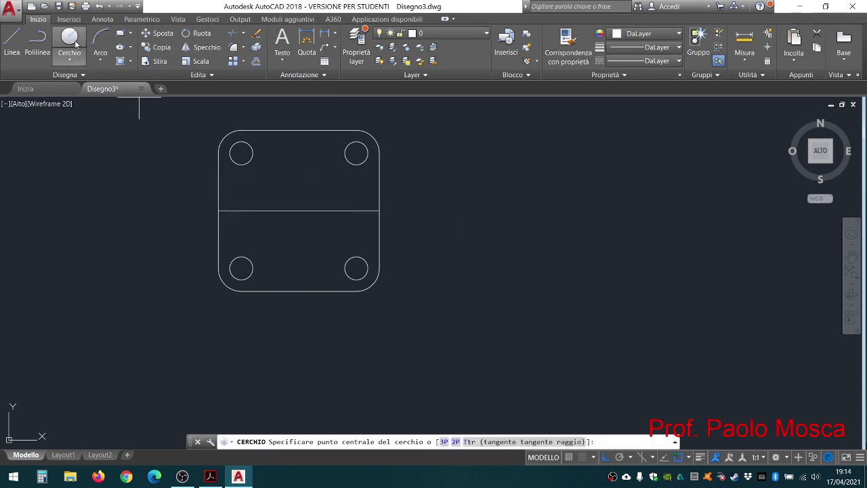
pyautogui.click(299, 211)
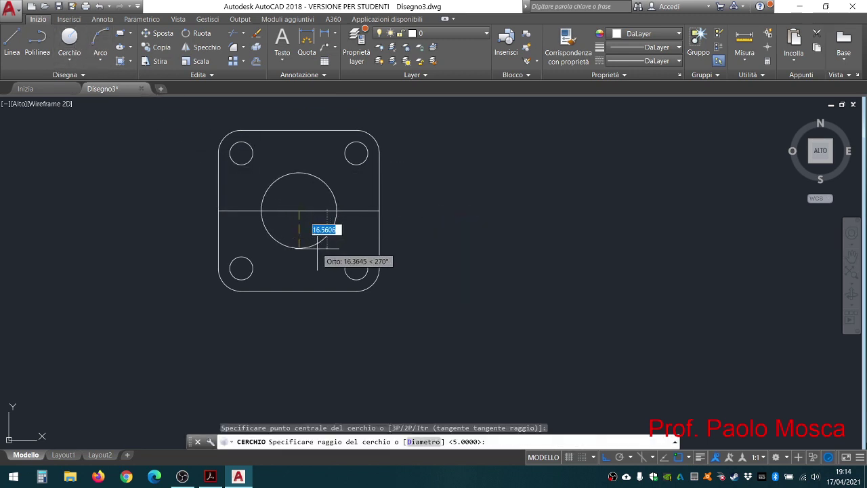
pyautogui.click(212, 478)
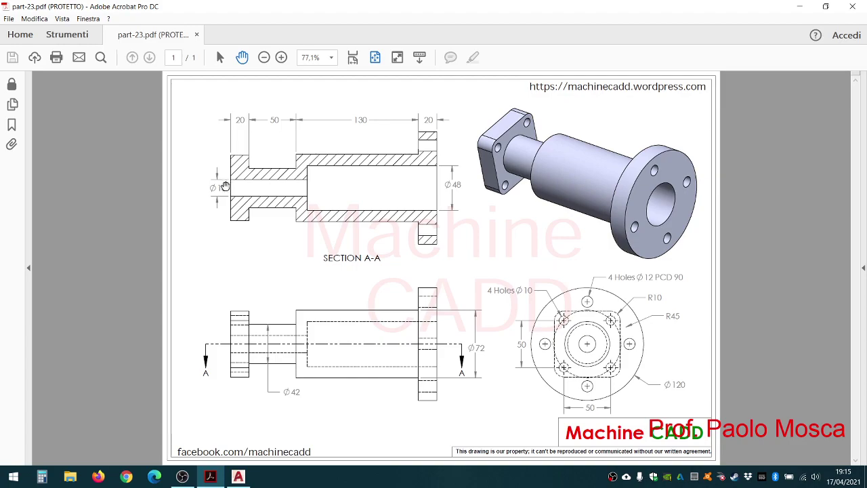
pyautogui.click(237, 476)
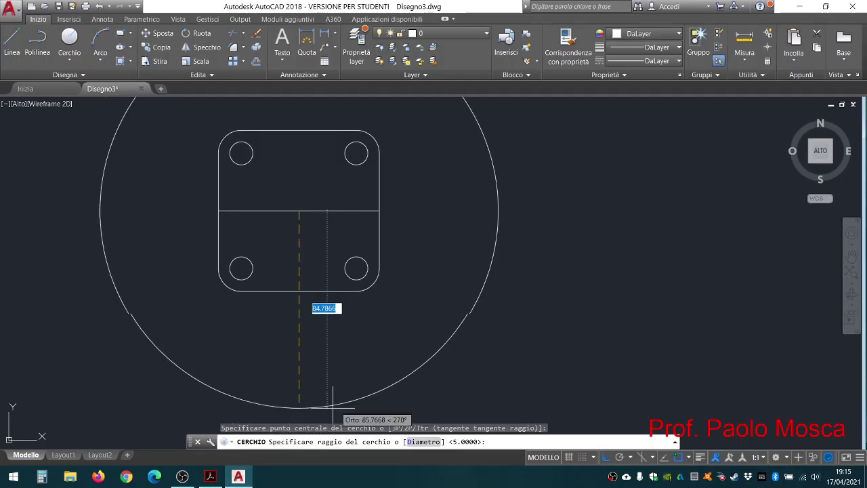
# - Give the central circle an 18 diameter and erase the helper line
pyautogui.click(423, 442)
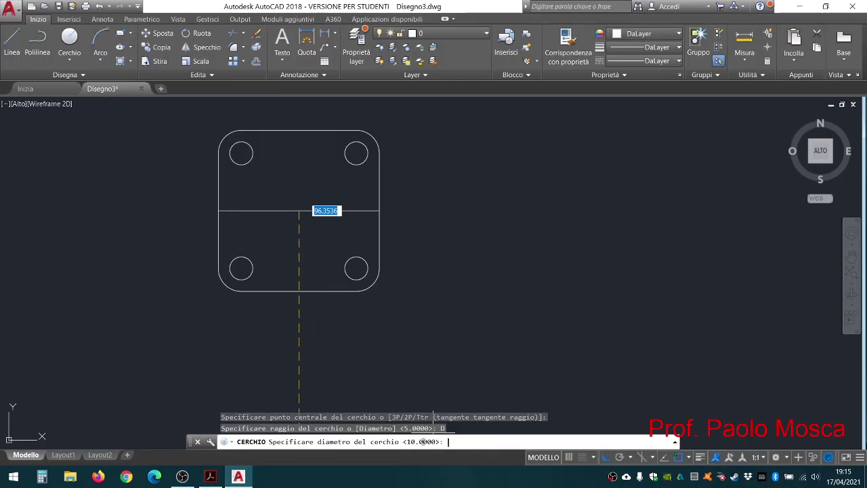
pyautogui.write('18')
pyautogui.press('Return')
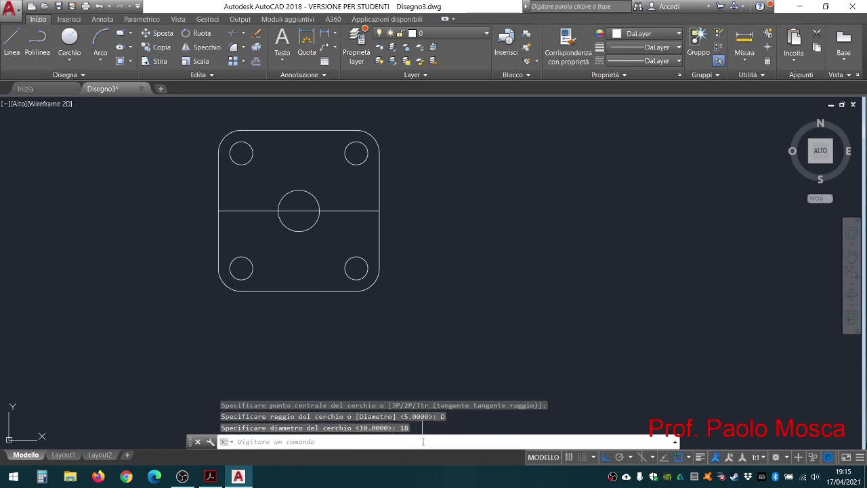
pyautogui.click(364, 206)
pyautogui.click(345, 222)
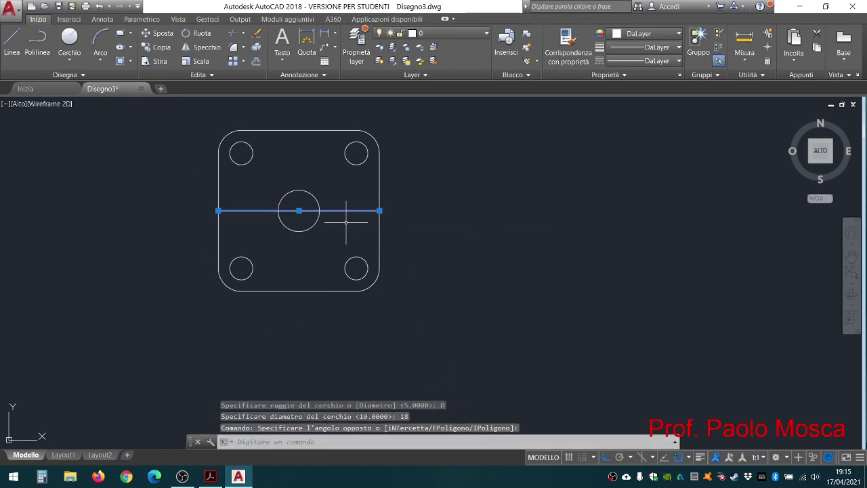
pyautogui.press('Delete')
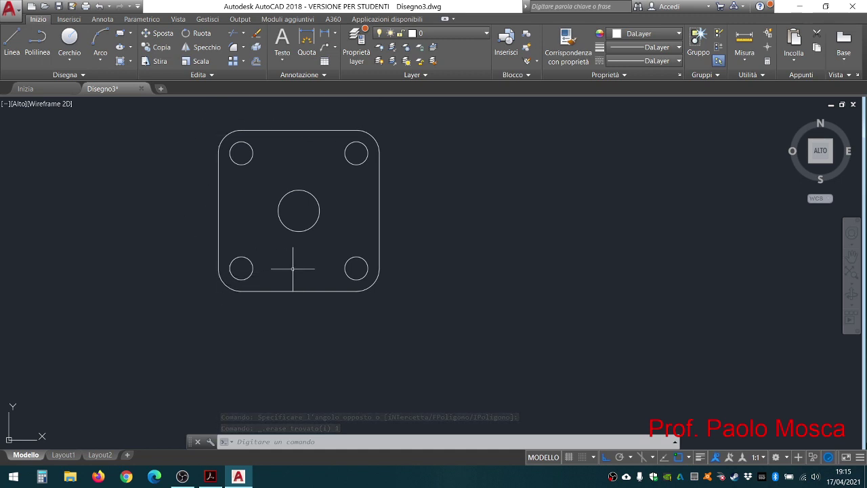
# - Convert the outline's four edges and four corner arcs into one region with REG
pyautogui.write('RE')
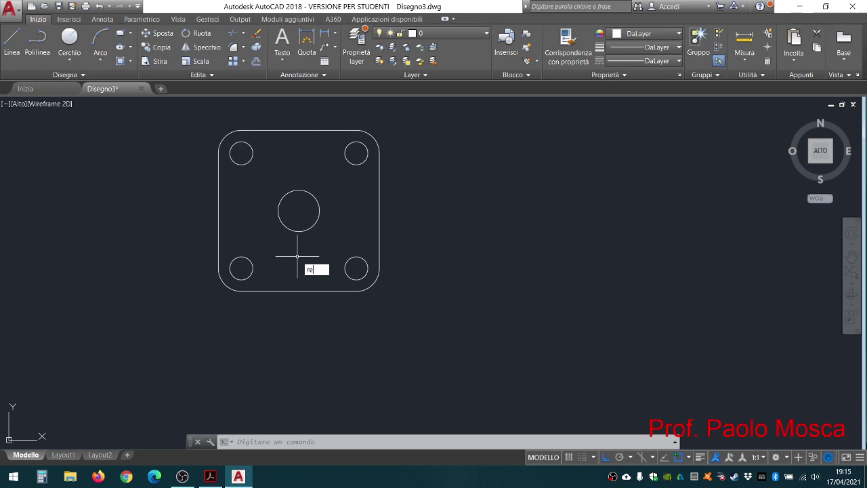
pyautogui.write('G')
pyautogui.press('Return')
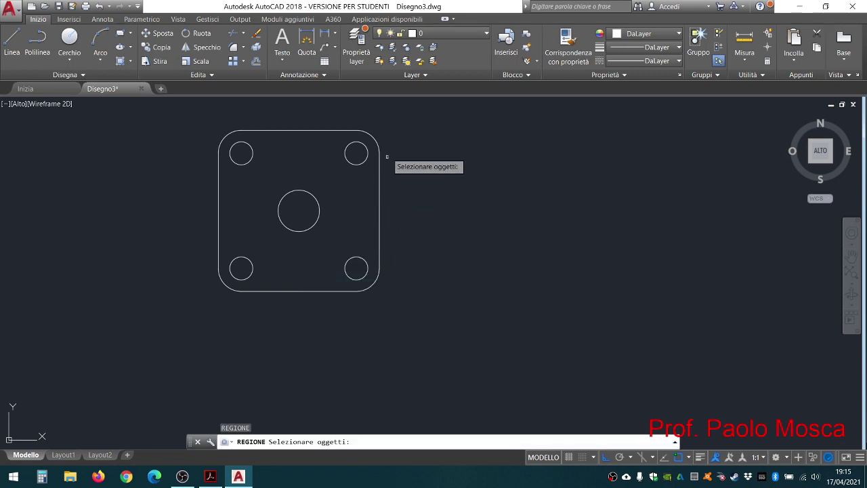
pyautogui.click(370, 112)
pyautogui.click(348, 135)
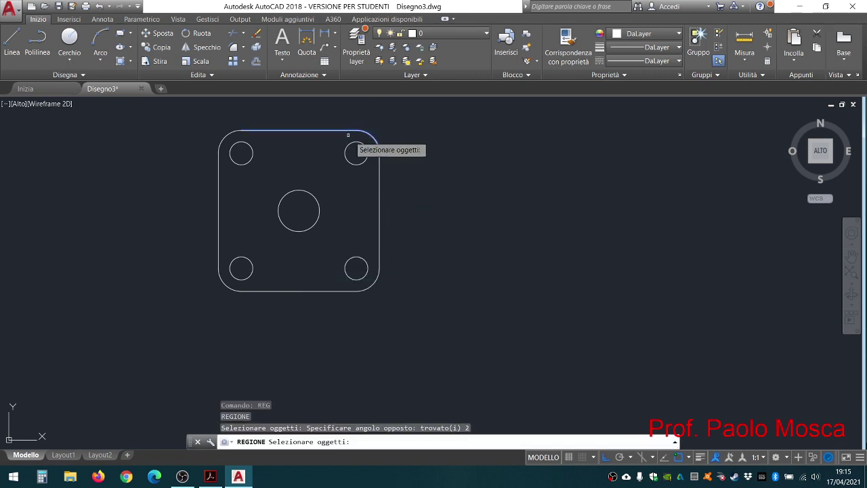
pyautogui.click(387, 259)
pyautogui.click(377, 281)
pyautogui.click(327, 292)
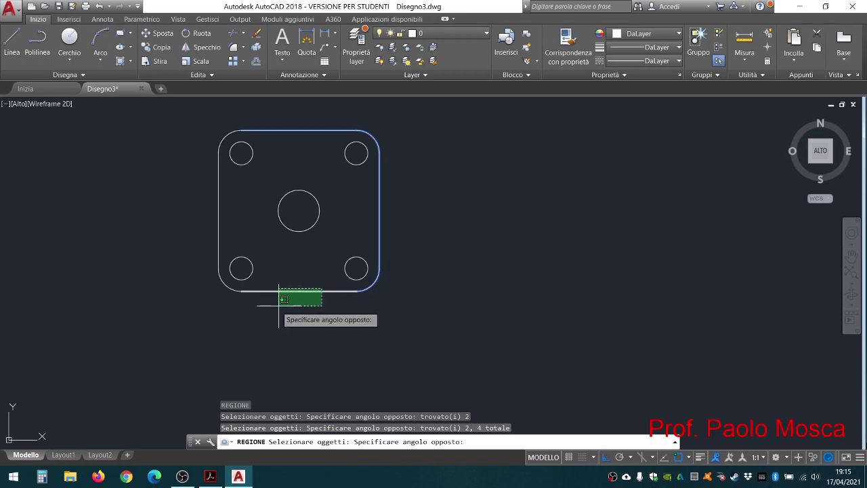
pyautogui.click(198, 314)
pyautogui.click(216, 197)
pyautogui.click(210, 201)
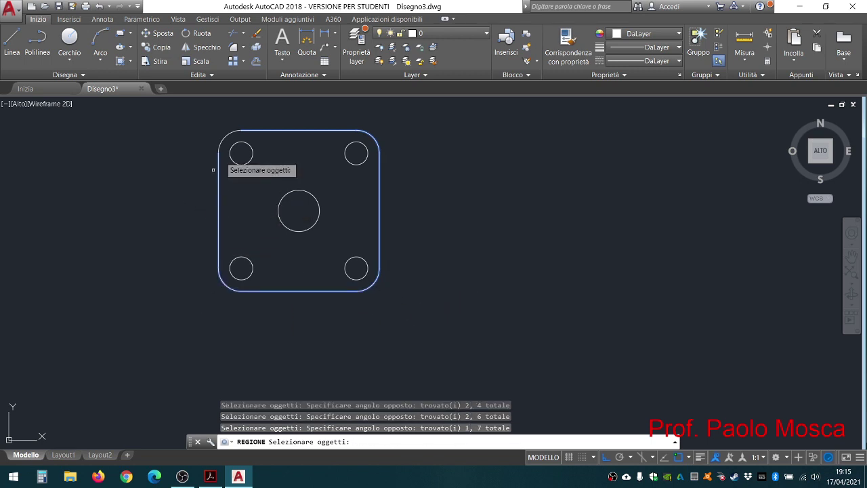
pyautogui.click(224, 136)
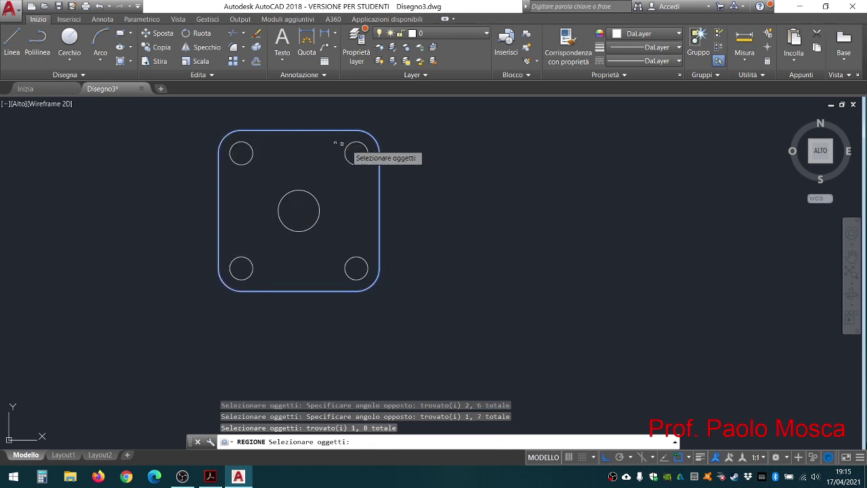
pyautogui.press('Return')
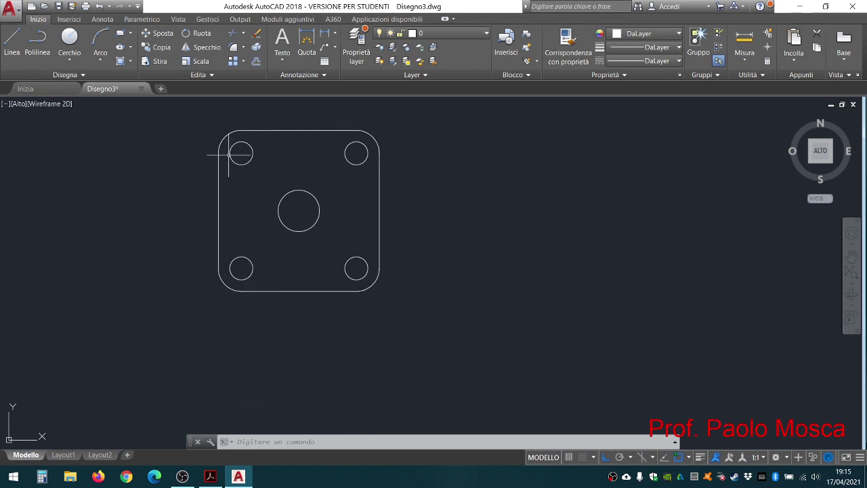
# - Draw a 120-diameter circle in free space to the right of the plate
pyautogui.moveTo(465, 205); pyautogui.dragTo(279, 246, button='middle')
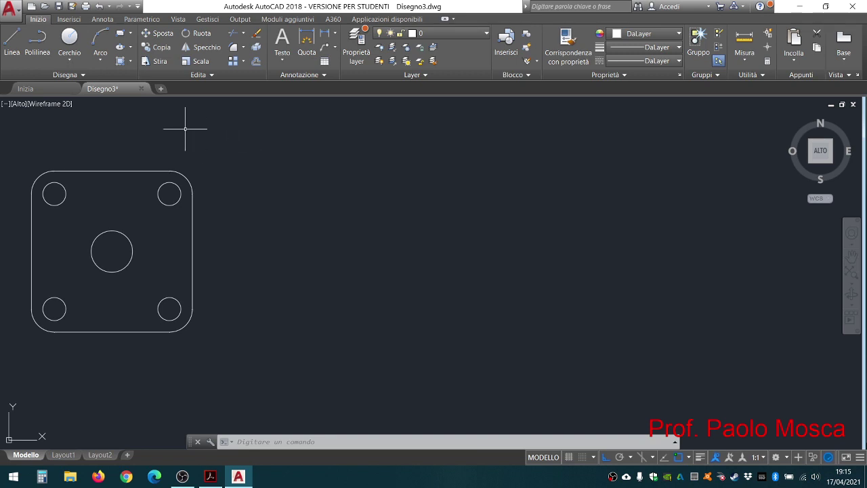
pyautogui.click(70, 39)
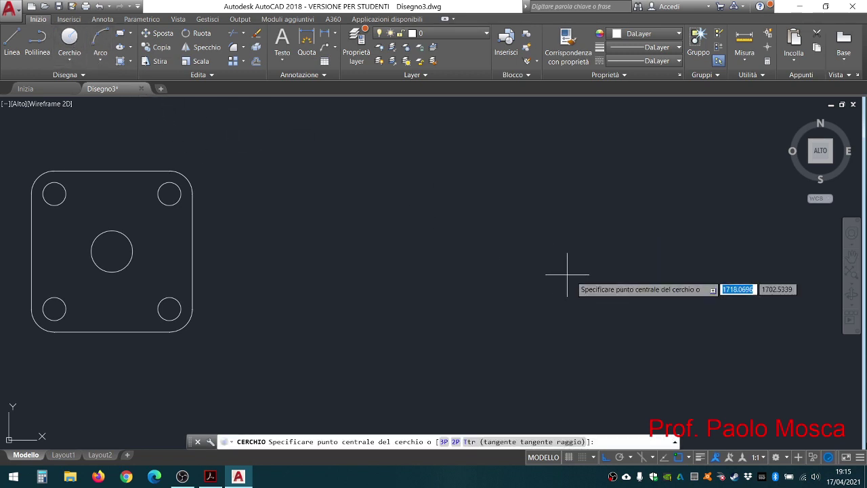
pyautogui.click(603, 239)
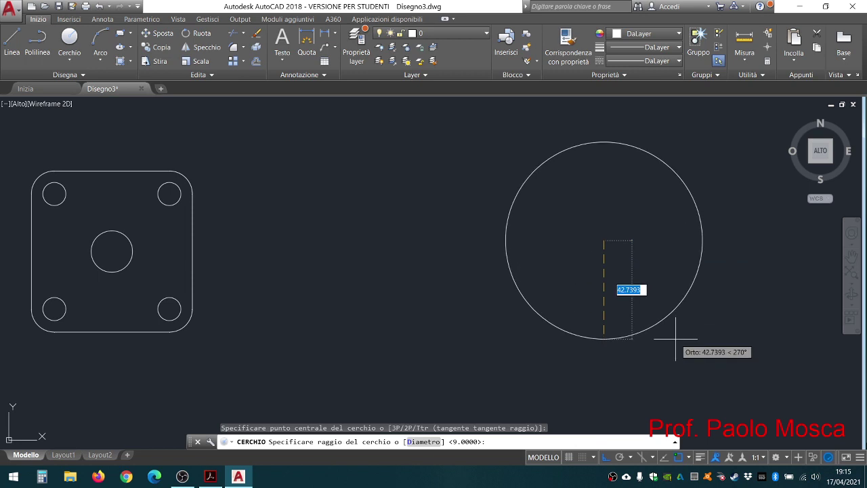
pyautogui.click(427, 442)
pyautogui.write('120')
pyautogui.press('Return')
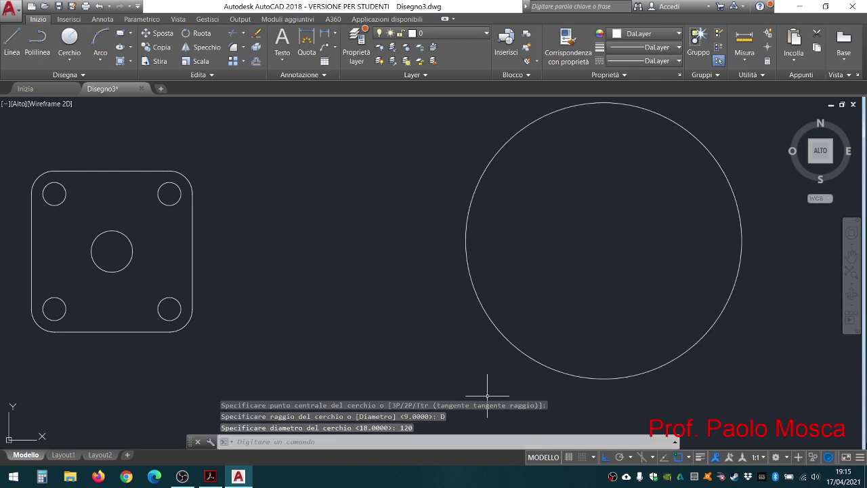
pyautogui.click(210, 476)
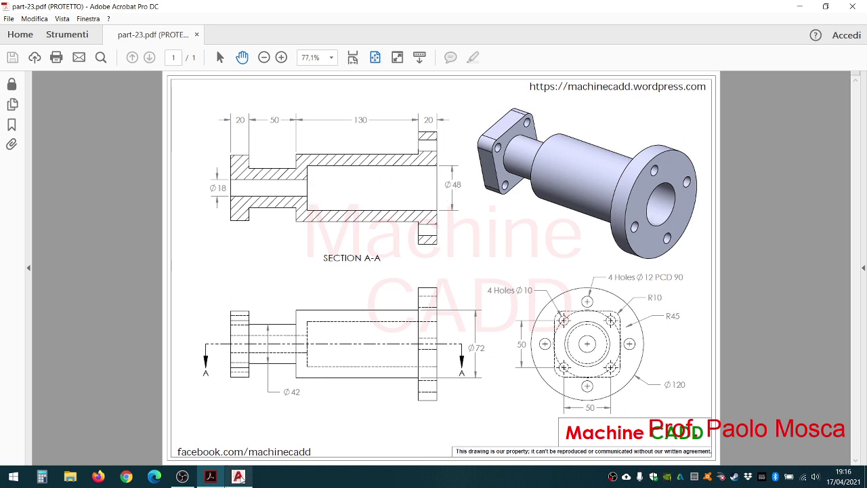
# - Draw a concentric 48-diameter circle at the centre of the 120-diameter circle
pyautogui.click(238, 476)
pyautogui.click(67, 60)
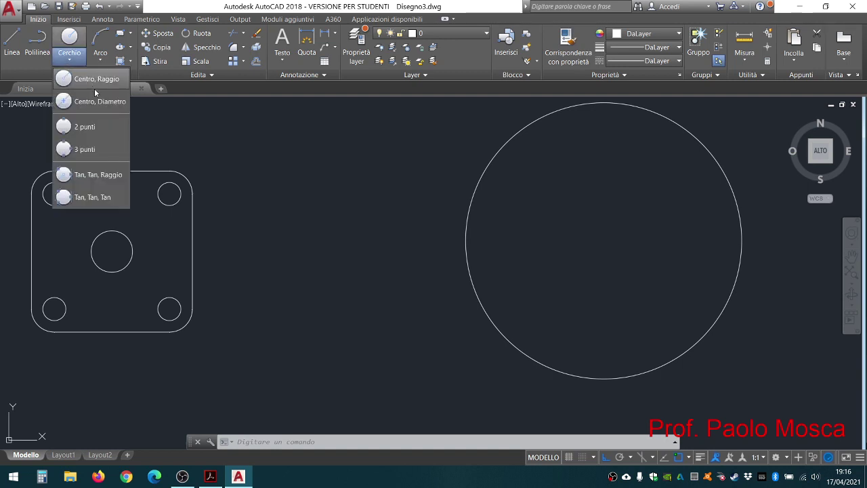
pyautogui.click(100, 100)
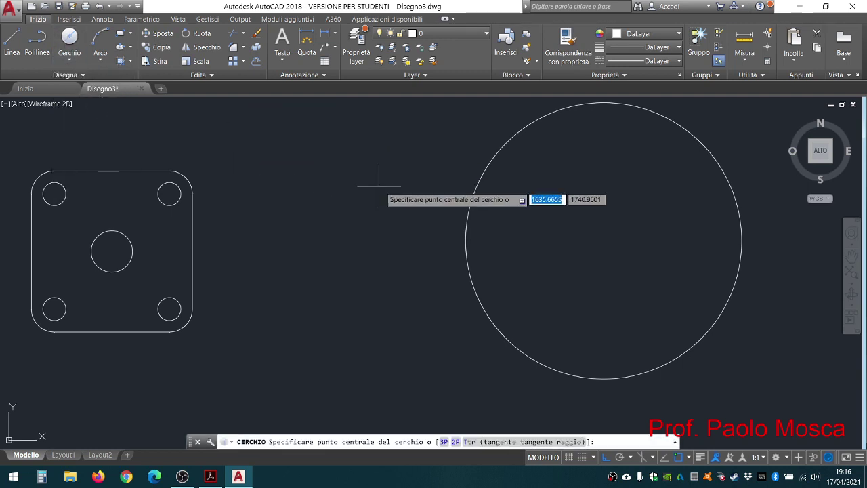
pyautogui.click(603, 241)
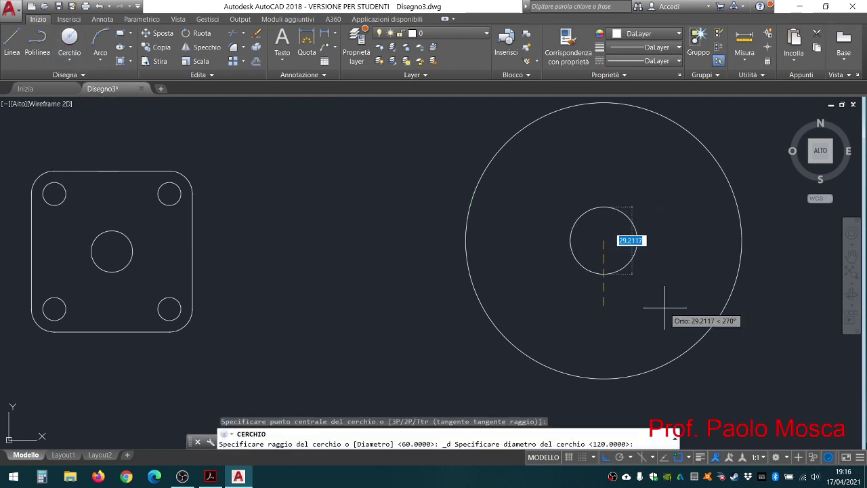
pyautogui.write('48')
pyautogui.press('Return')
pyautogui.moveTo(705, 279)
pyautogui.mouseDown(button='middle')
pyautogui.moveTo(658, 246)
pyautogui.moveTo(461, 252)
pyautogui.mouseUp(button='middle')
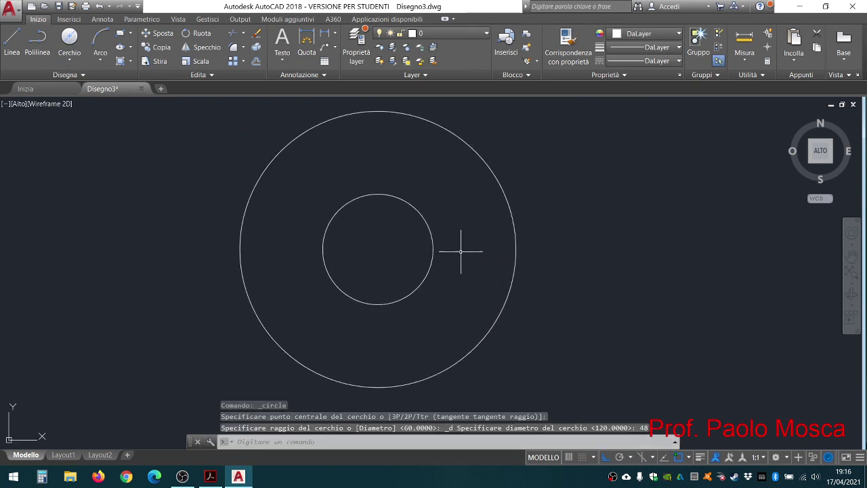
pyautogui.click(12, 42)
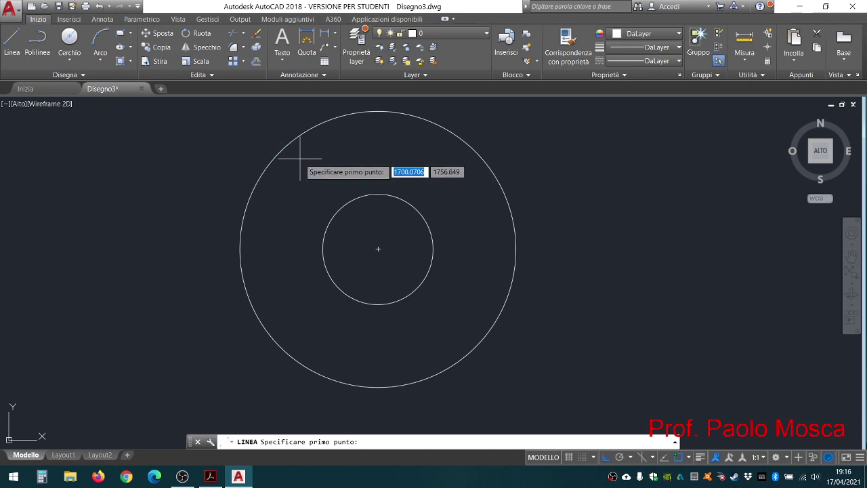
pyautogui.press('Escape')
pyautogui.press('Escape')
pyautogui.press('Escape')
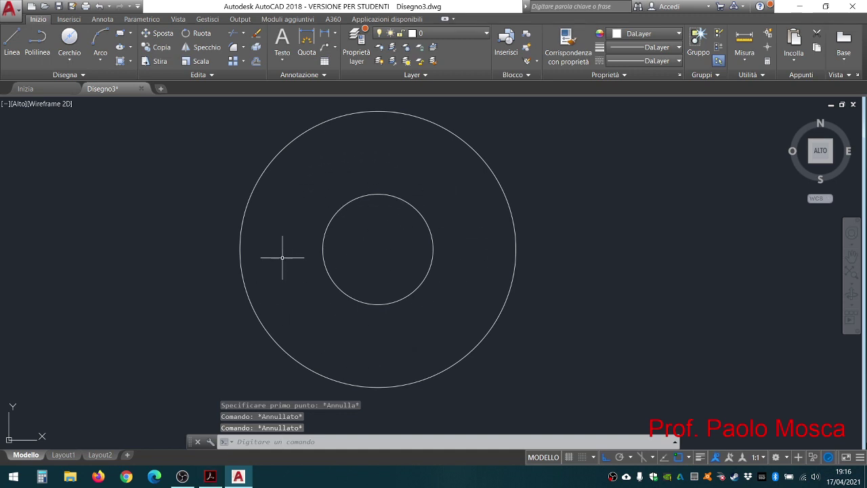
pyautogui.click(210, 476)
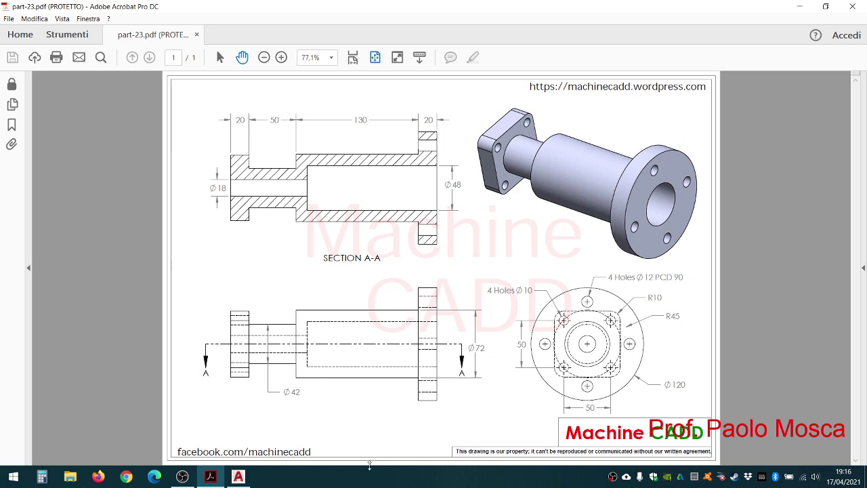
# - Draw a 90-diameter circle on the shared centre of the 120 and 48 circles
pyautogui.click(237, 476)
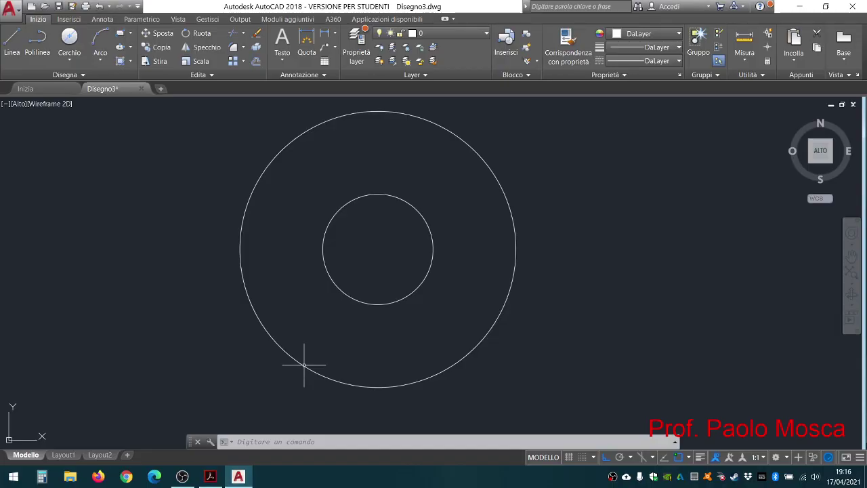
pyautogui.click(69, 37)
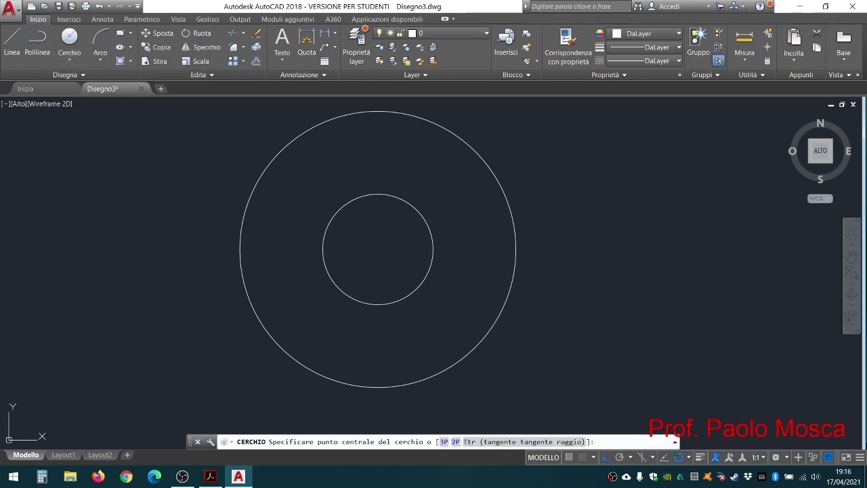
pyautogui.click(378, 248)
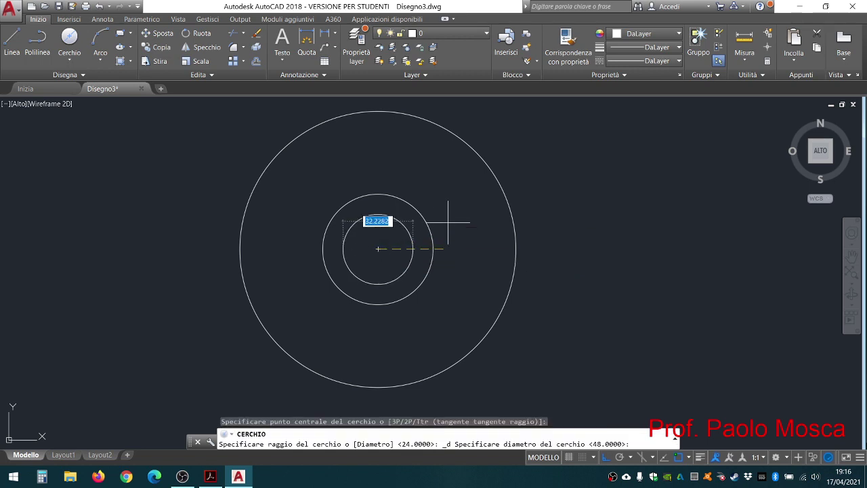
pyautogui.write('90')
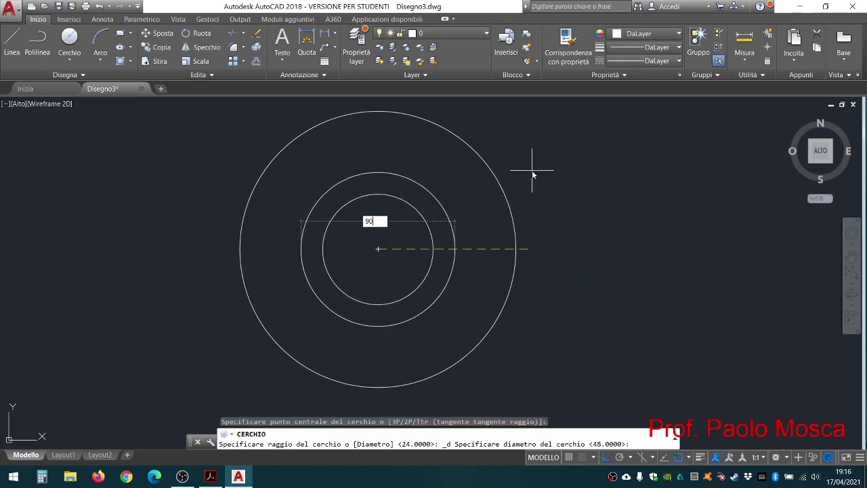
pyautogui.press('Return')
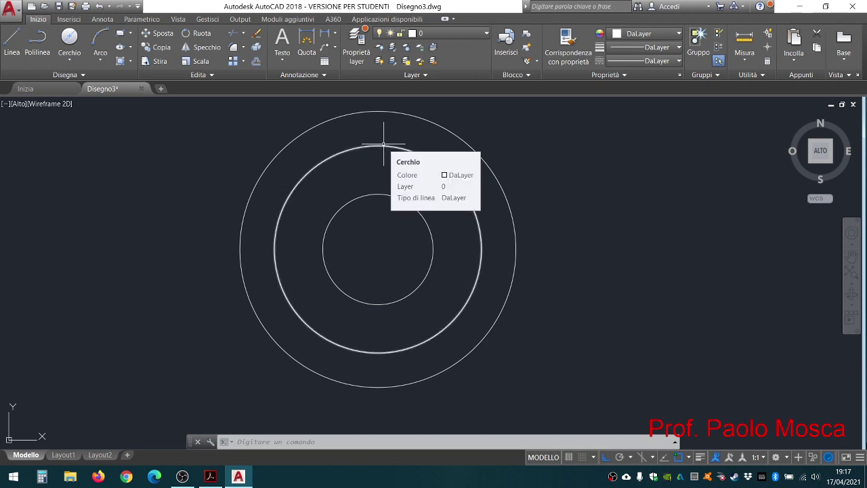
# - Draw a 12-diameter hole centred on the top quadrant of the 90 circle
pyautogui.click(75, 46)
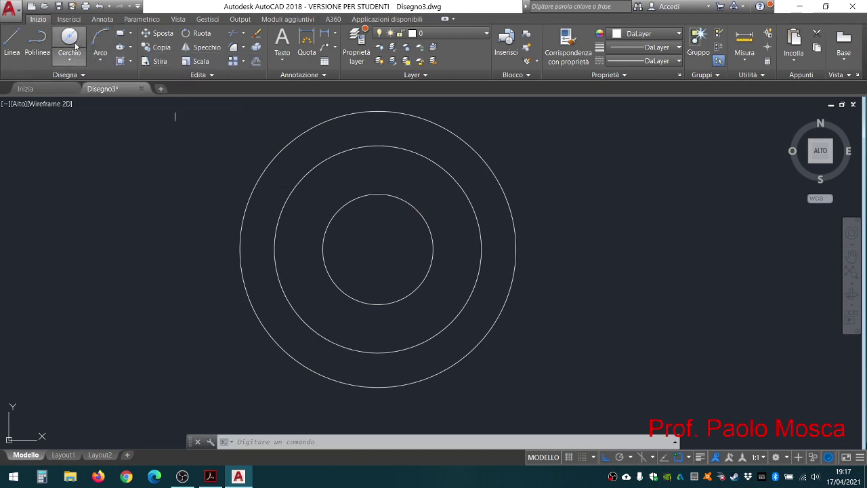
pyautogui.click(378, 145)
pyautogui.click(216, 478)
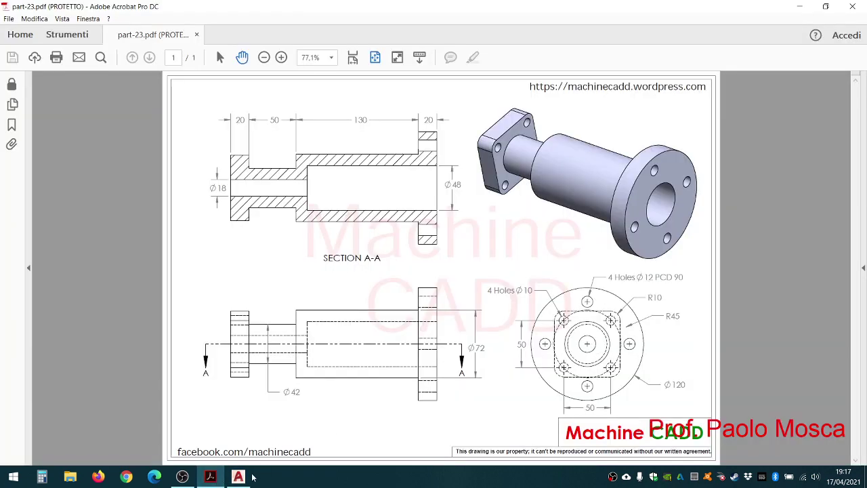
pyautogui.click(237, 476)
pyautogui.write('12')
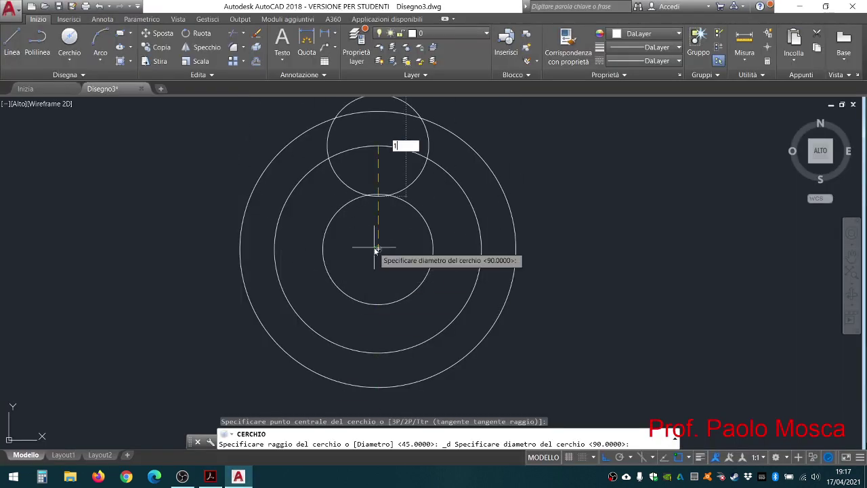
pyautogui.press('Return')
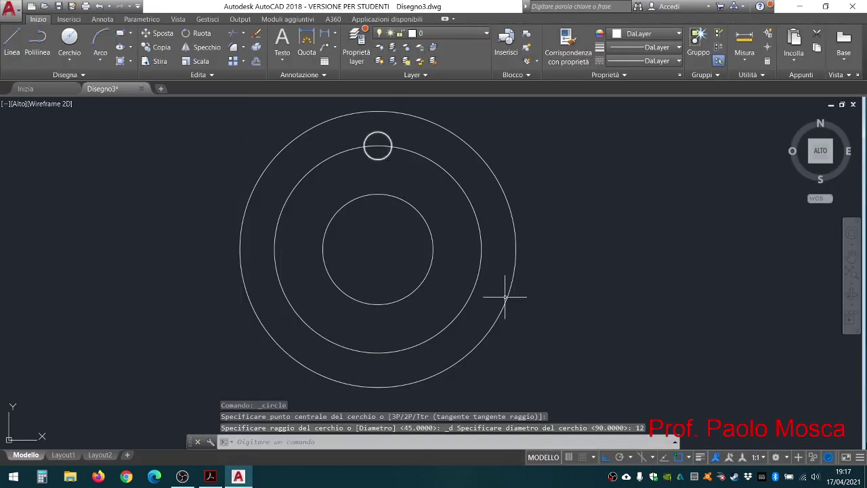
# - Copy the 12 hole to the right, bottom and left quadrants of the 90 circle
pyautogui.click(381, 159)
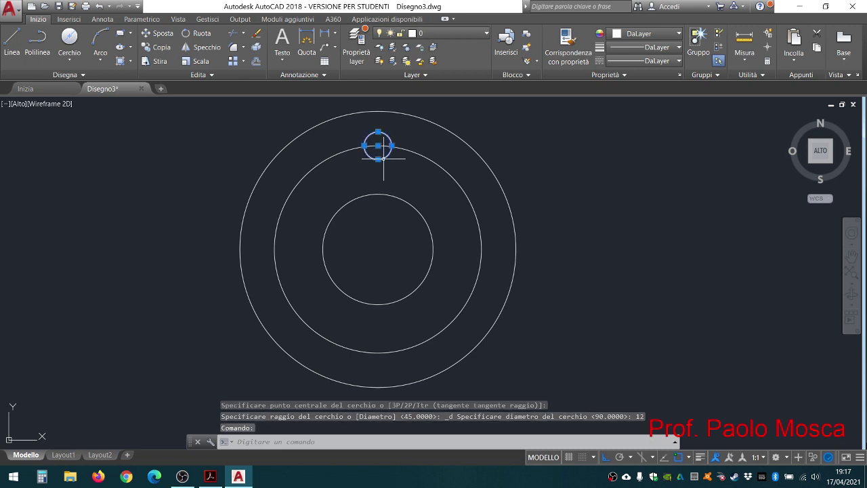
pyautogui.rightClick(405, 171)
pyautogui.click(437, 261)
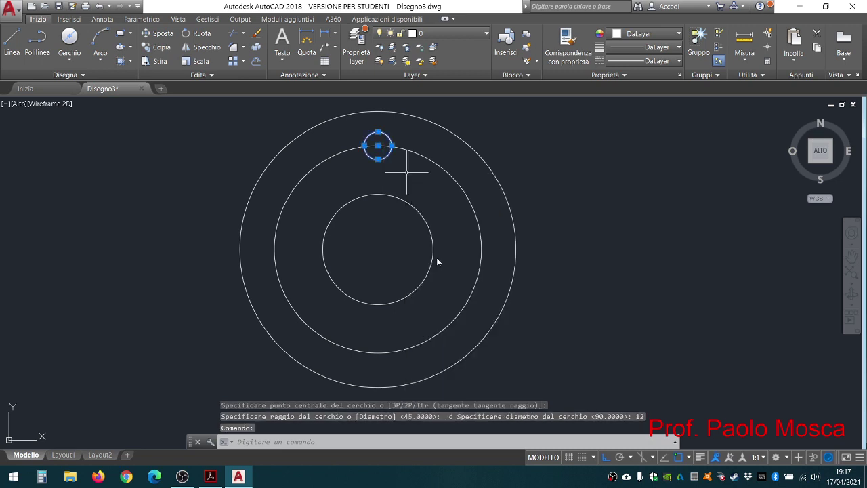
pyautogui.click(378, 145)
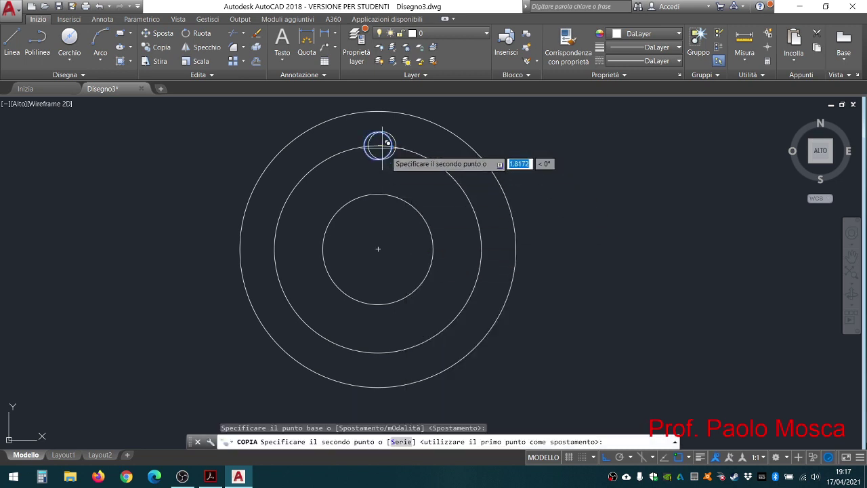
pyautogui.click(481, 249)
pyautogui.click(377, 352)
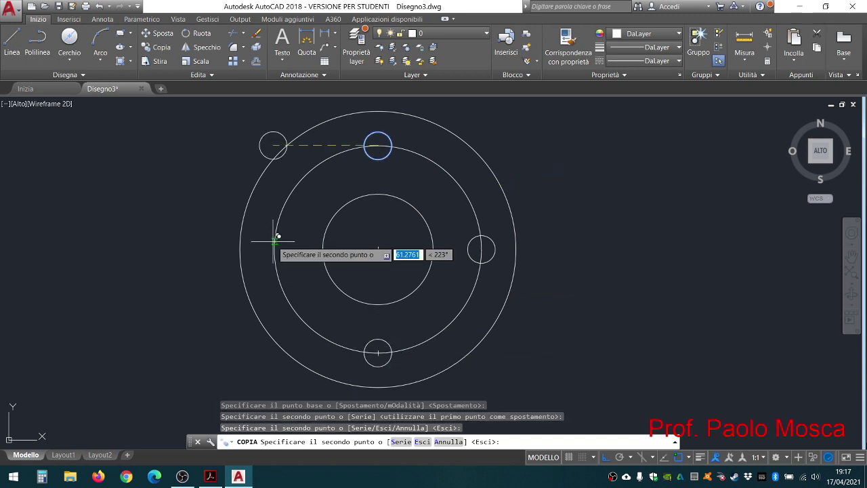
pyautogui.click(274, 250)
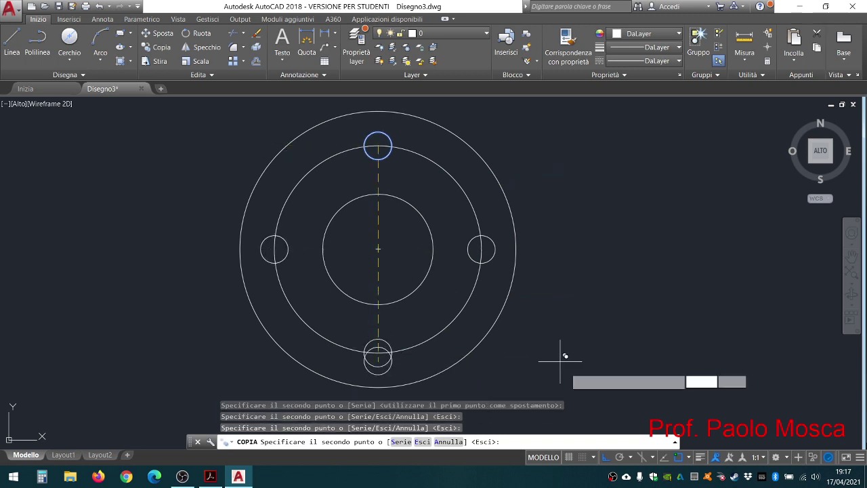
# - End the copy command and close the object snap settings
pyautogui.click(689, 458)
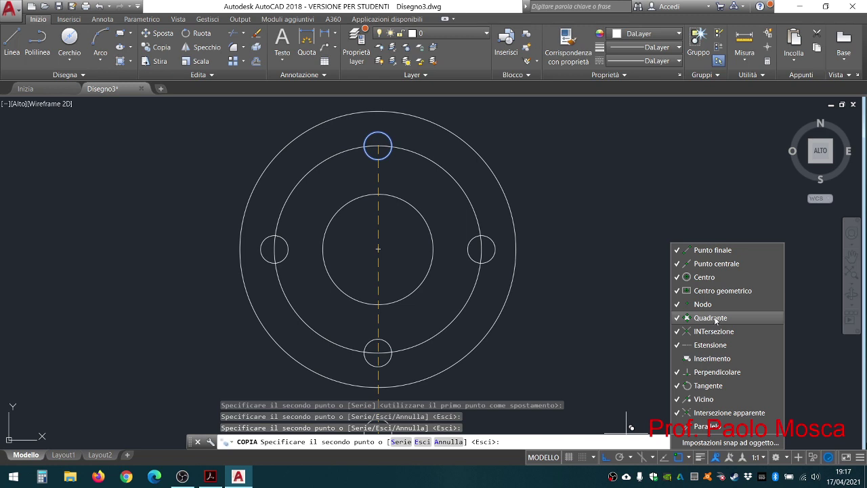
pyautogui.press('Escape')
pyautogui.press('Escape')
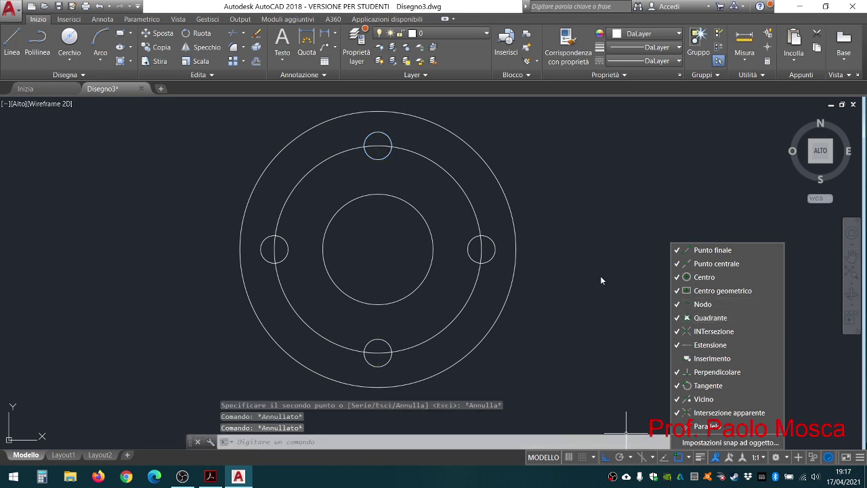
pyautogui.press('Escape')
pyautogui.click(530, 216)
# - Erase the 90-diameter guide circle and zoom out on the flange
pyautogui.click(473, 201)
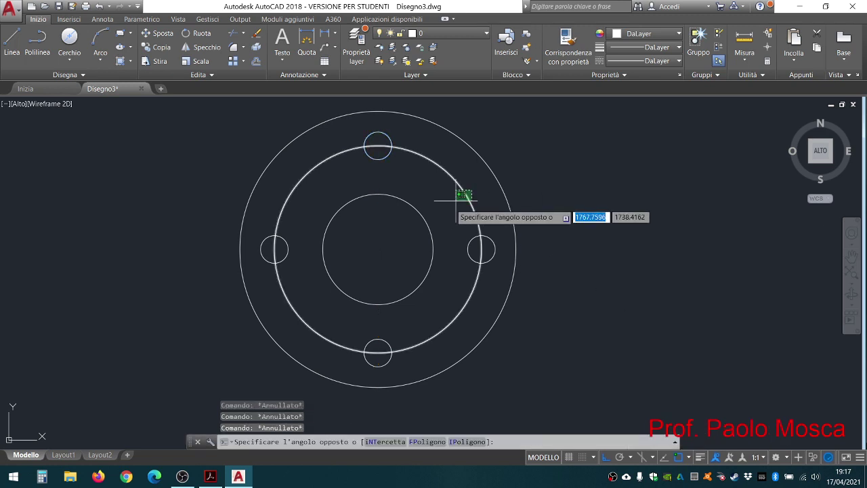
pyautogui.press('Delete')
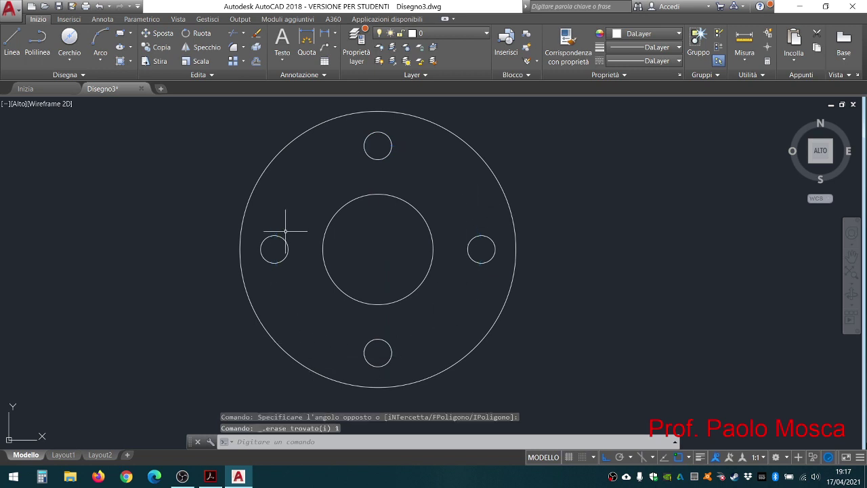
pyautogui.click(287, 146)
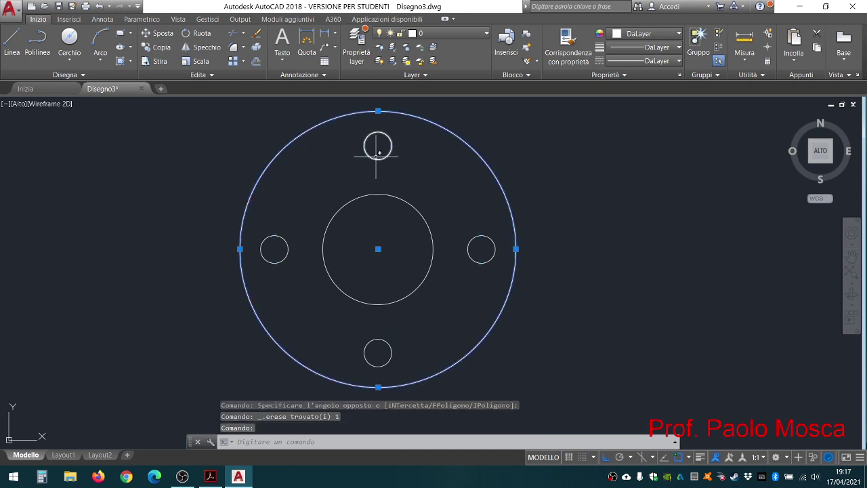
pyautogui.press('Escape')
pyautogui.press('Escape')
pyautogui.press('Escape')
pyautogui.scroll(-4, 345, 186)
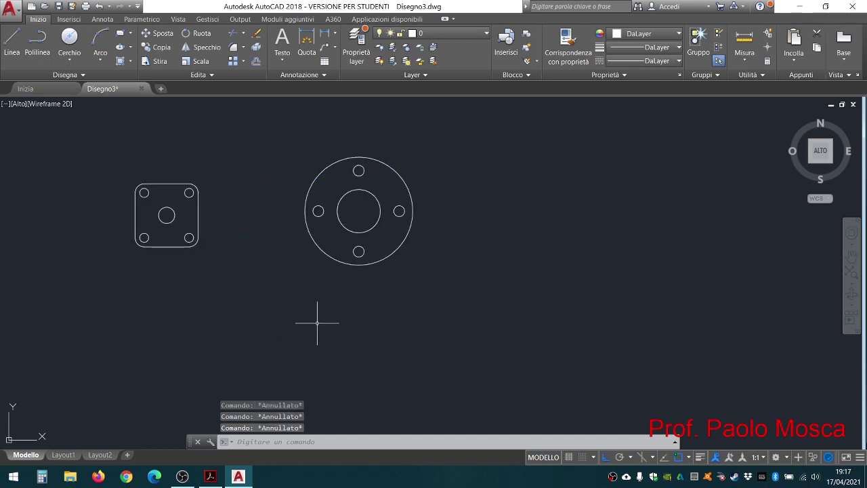
# - Switch to south-west isometric and select the square outline and all circles for ESTRUDI
pyautogui.click(20, 106)
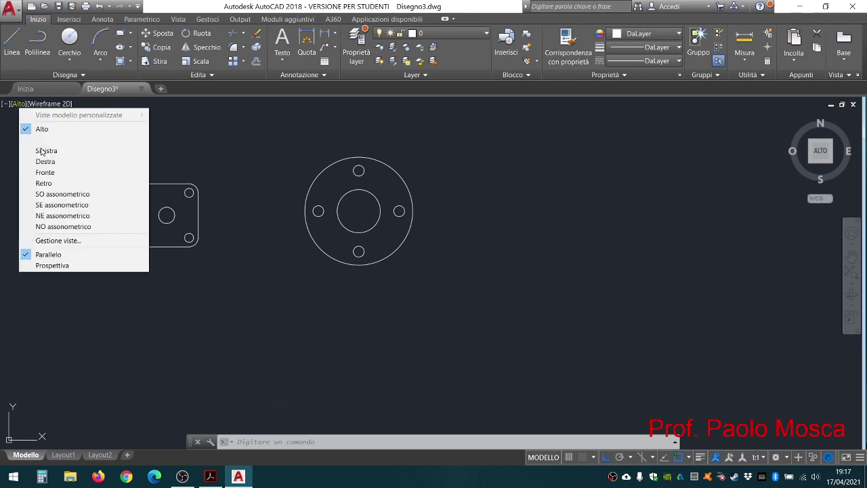
pyautogui.click(62, 194)
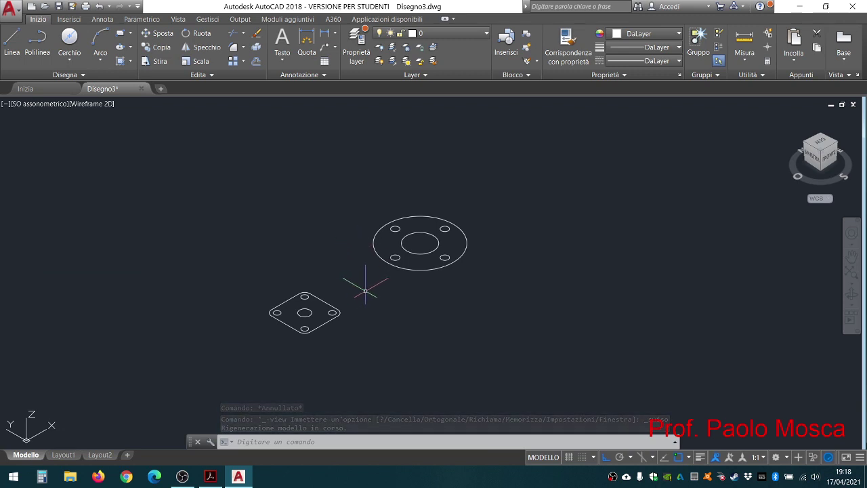
pyautogui.write('es')
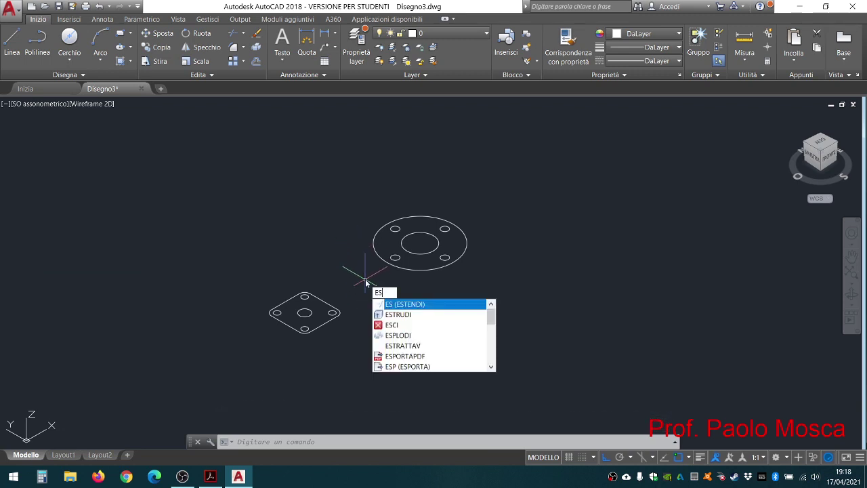
pyautogui.write('tr')
pyautogui.click(404, 306)
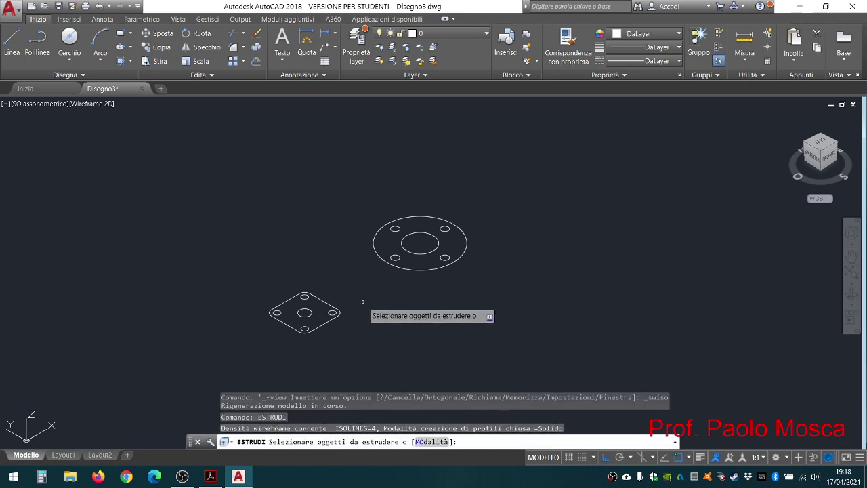
pyautogui.scroll(2, 363, 302)
pyautogui.click(339, 306)
pyautogui.click(309, 330)
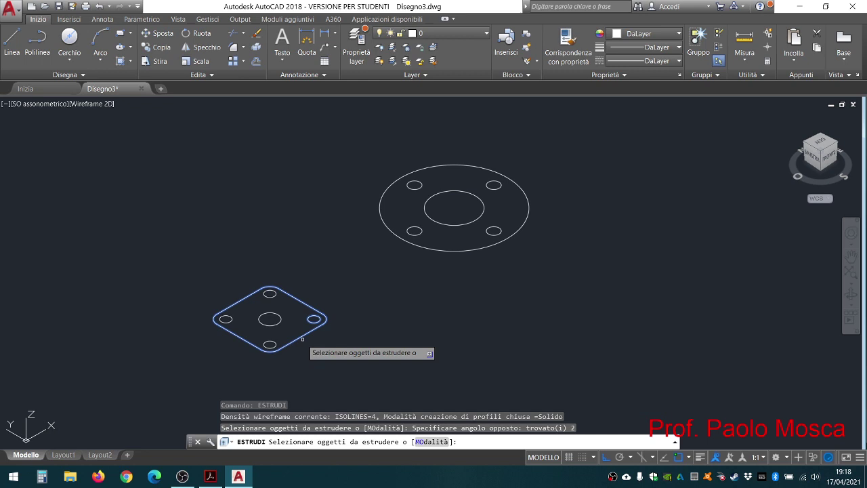
pyautogui.click(271, 296)
pyautogui.click(232, 318)
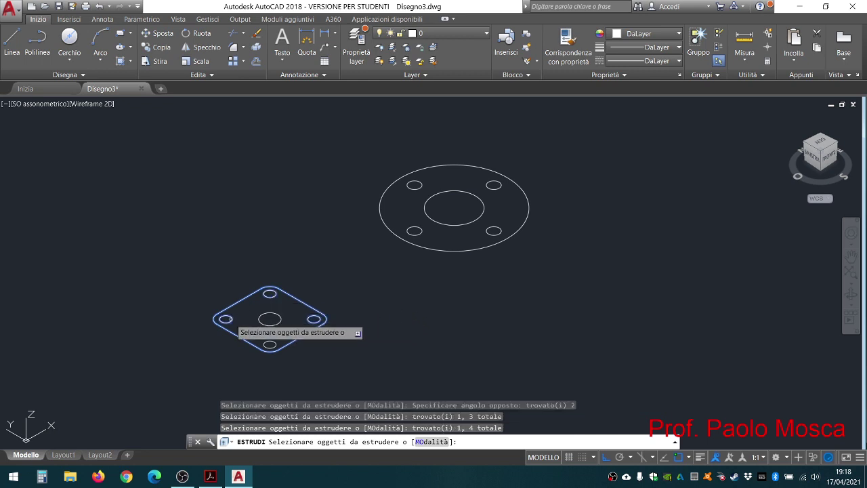
pyautogui.click(269, 349)
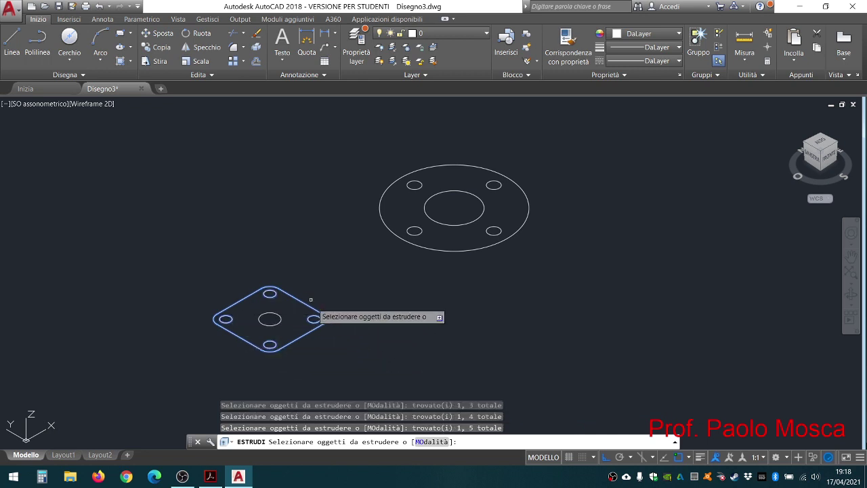
pyautogui.scroll(-2, 426, 316)
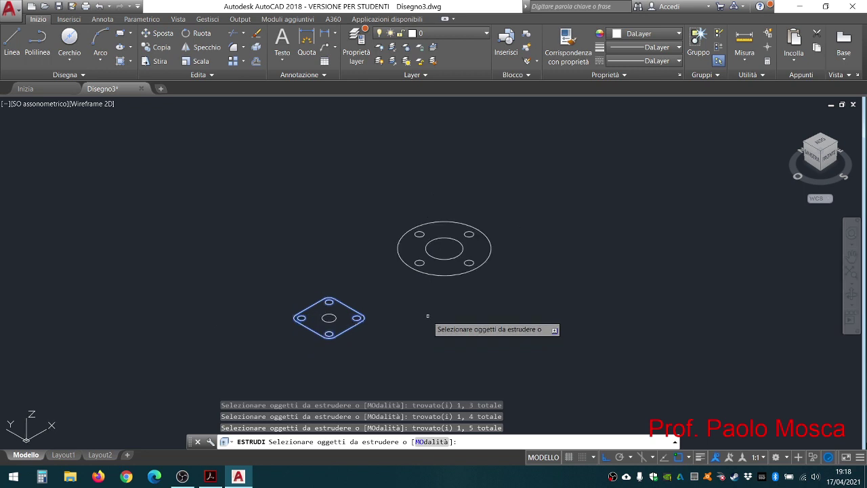
pyautogui.press('Return')
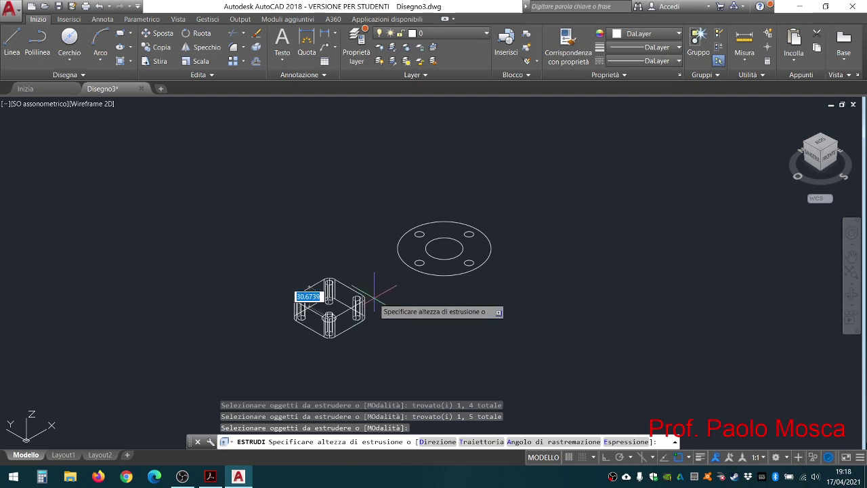
# - Extrude the selected profiles to a height of 20
pyautogui.click(210, 476)
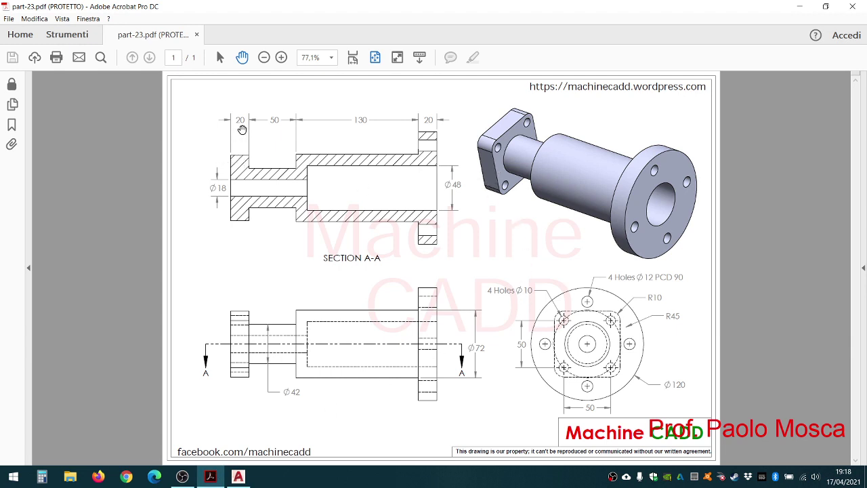
pyautogui.click(245, 476)
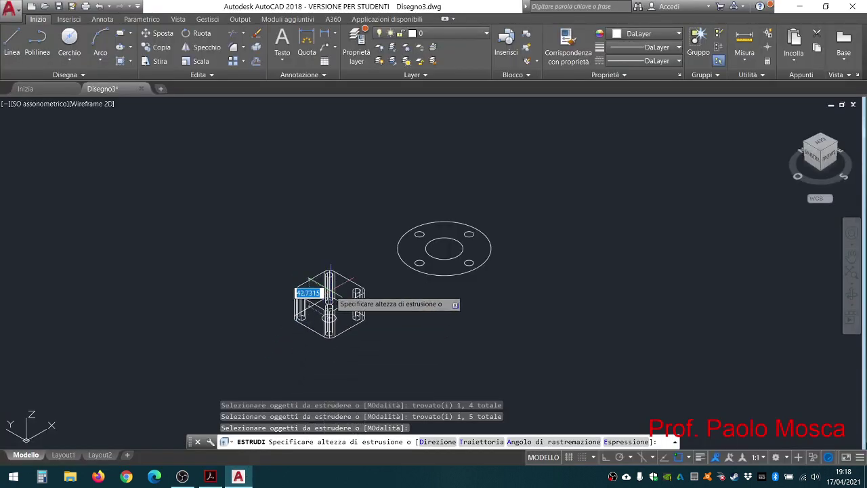
pyautogui.write('20')
pyautogui.press('Return')
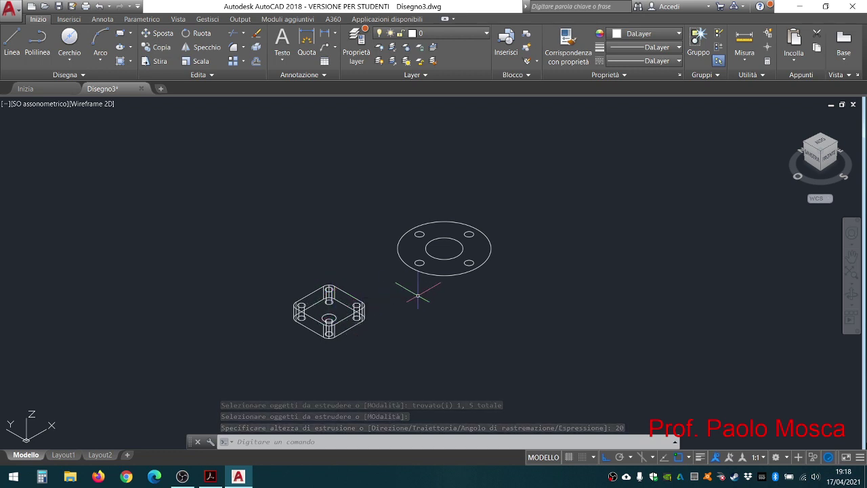
# - Set the current colour to Red and draw a line between opposite top corners of the plate
pyautogui.click(655, 34)
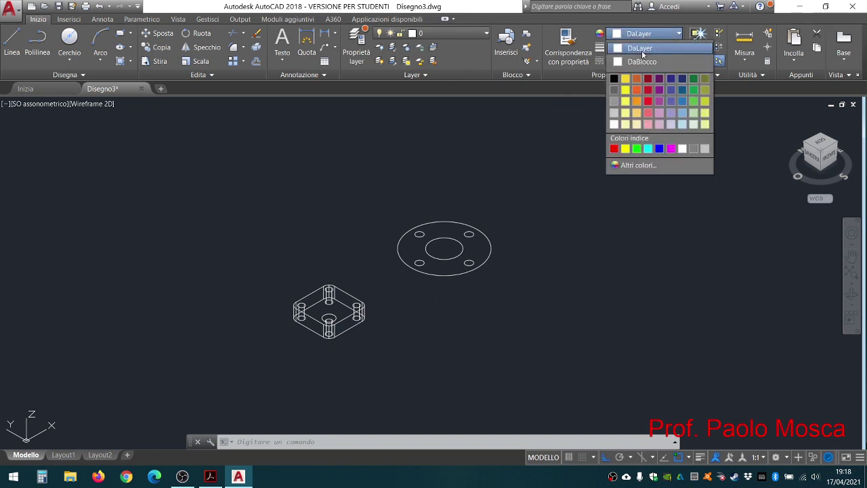
pyautogui.click(613, 148)
pyautogui.click(11, 41)
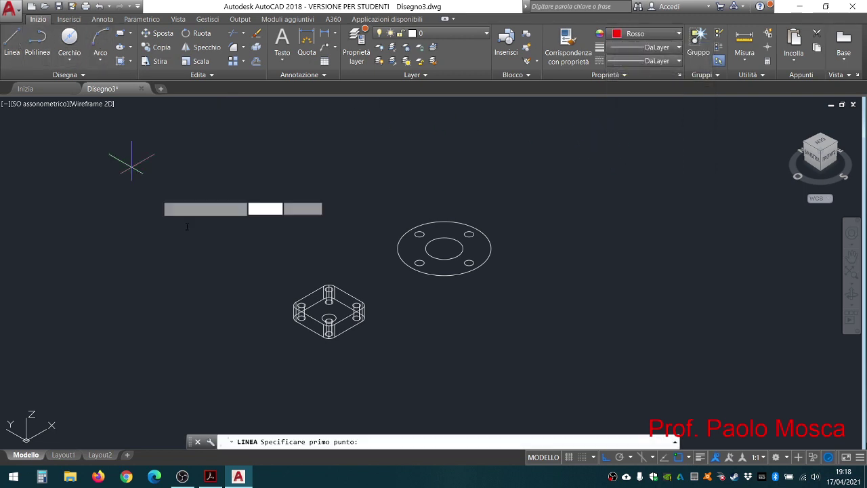
pyautogui.scroll(2, 320, 323)
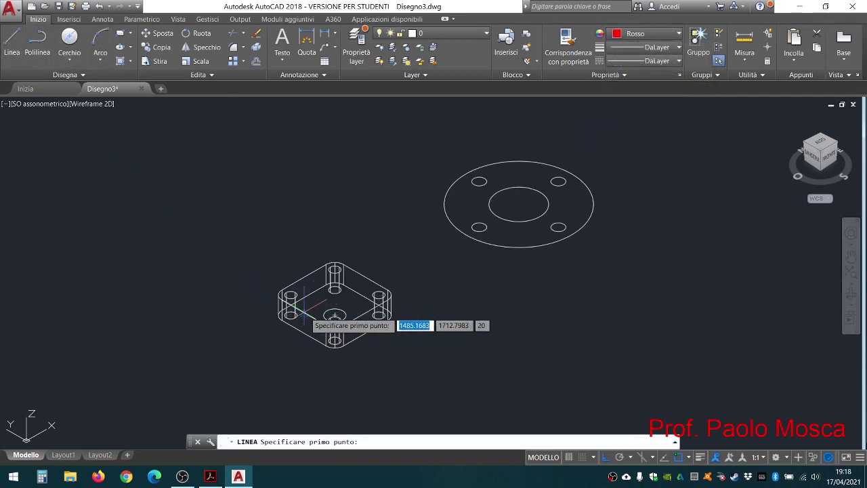
pyautogui.click(303, 312)
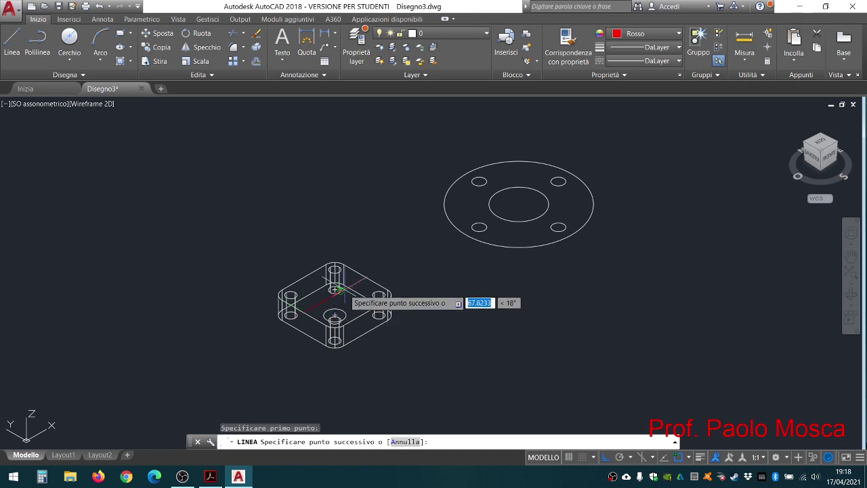
pyautogui.click(366, 277)
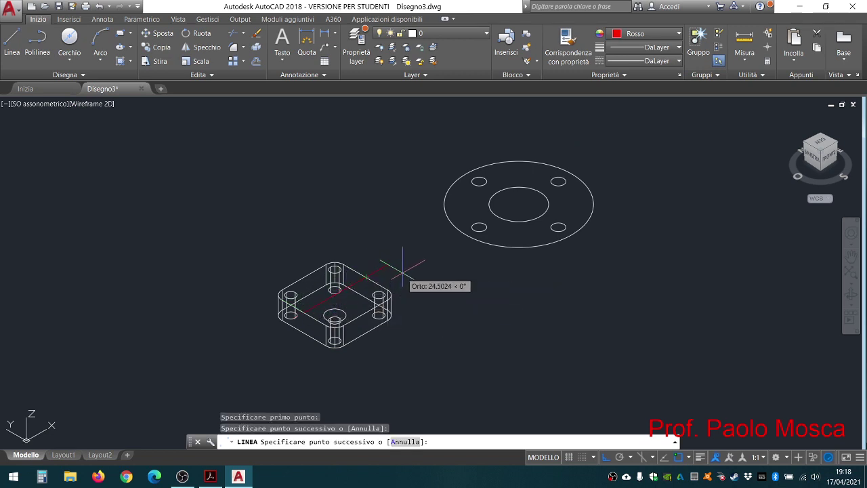
pyautogui.press('Escape')
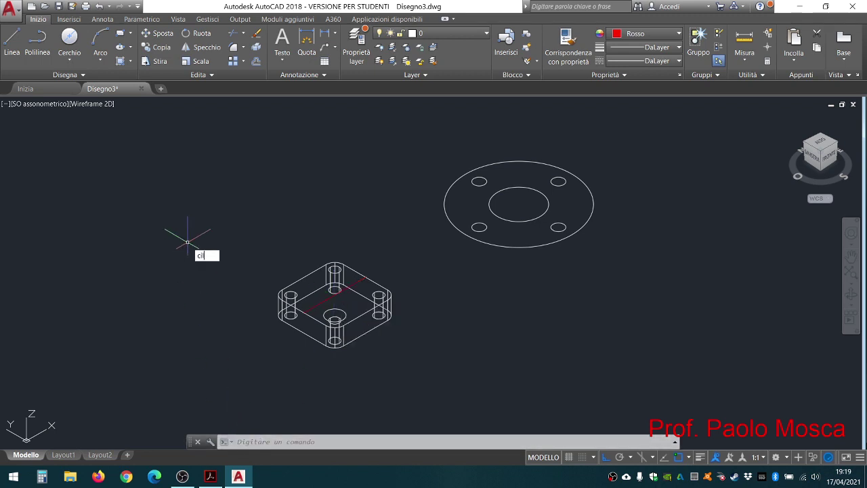
# - Start a cylinder at the diagonal's midpoint with a 42 diameter
pyautogui.press('Return')
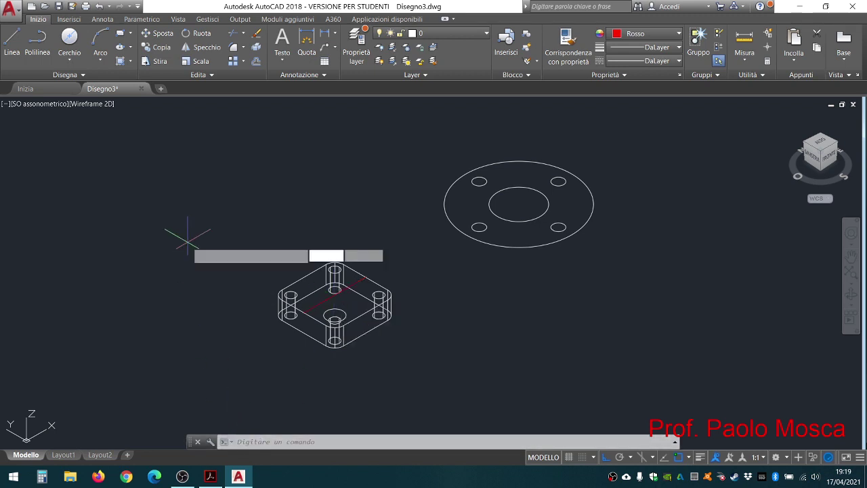
pyautogui.click(335, 290)
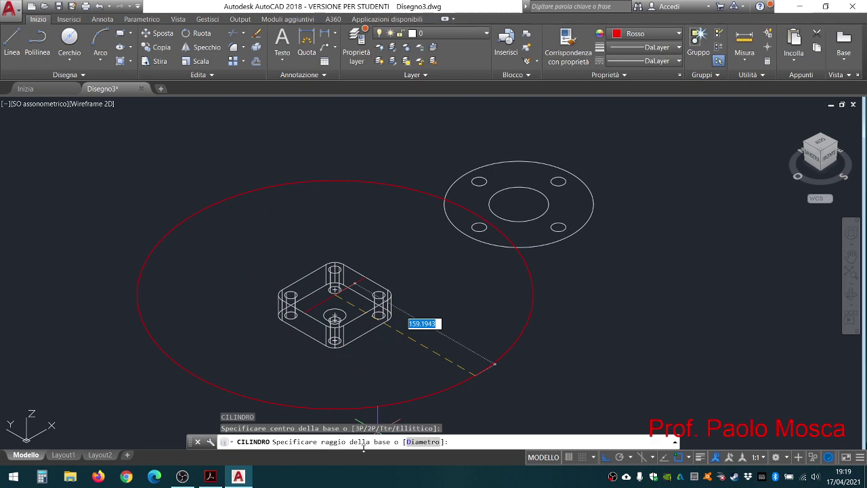
pyautogui.click(210, 476)
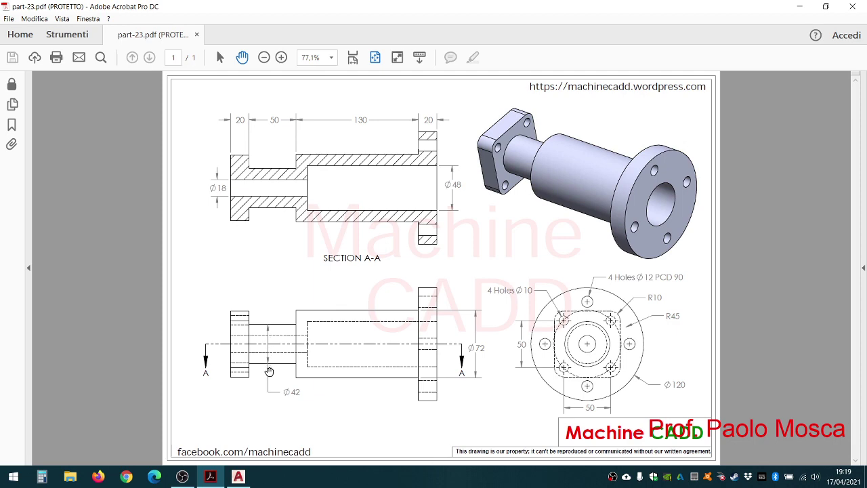
pyautogui.click(238, 476)
pyautogui.click(426, 442)
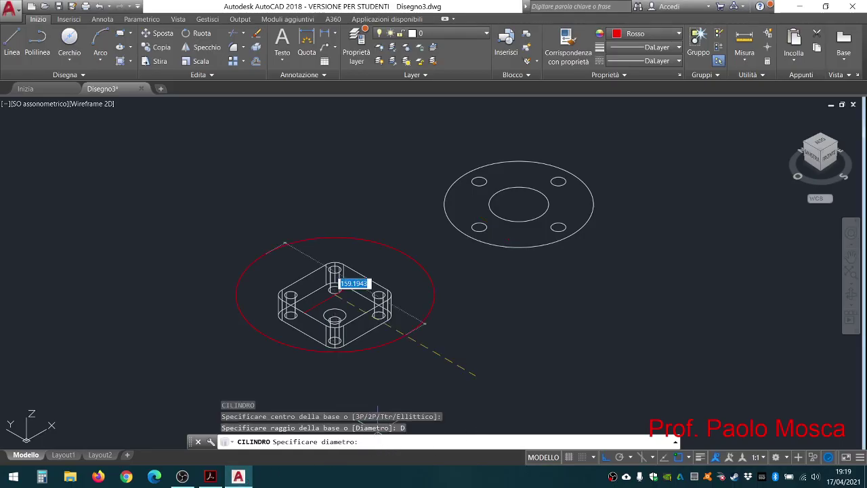
pyautogui.write('4')
pyautogui.press('Return')
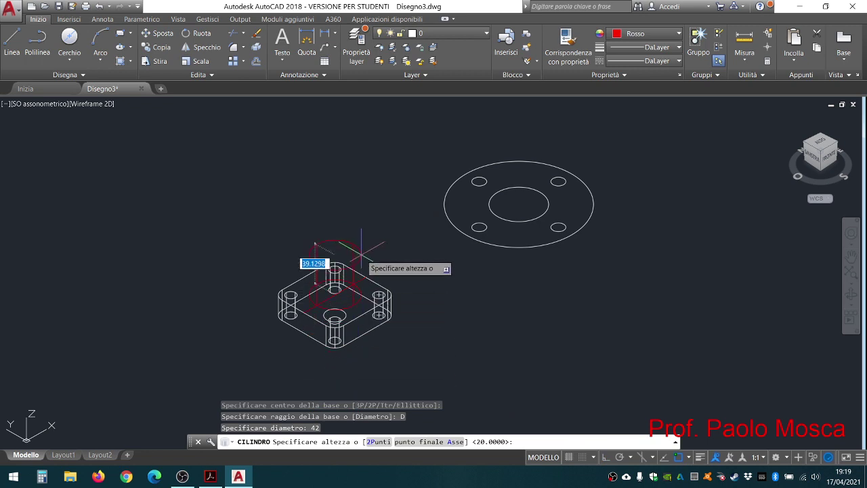
# - Give the cylinder a height of 50 and delete the diagonal helper line
pyautogui.click(219, 480)
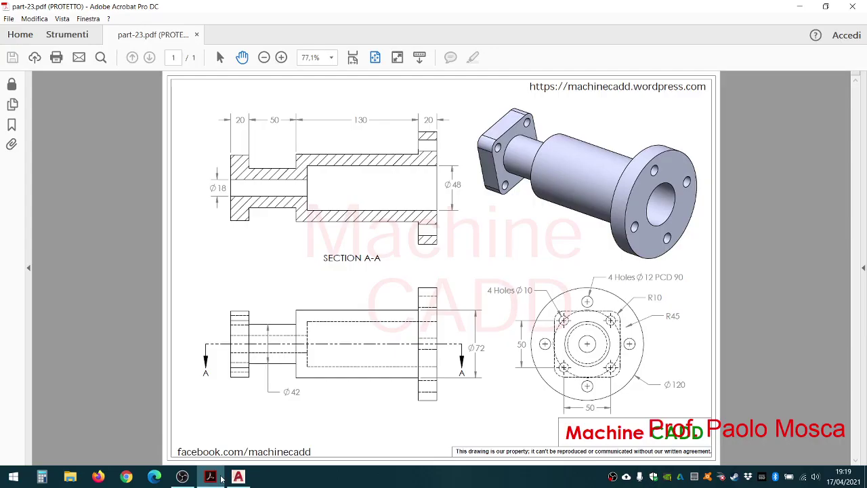
pyautogui.click(238, 477)
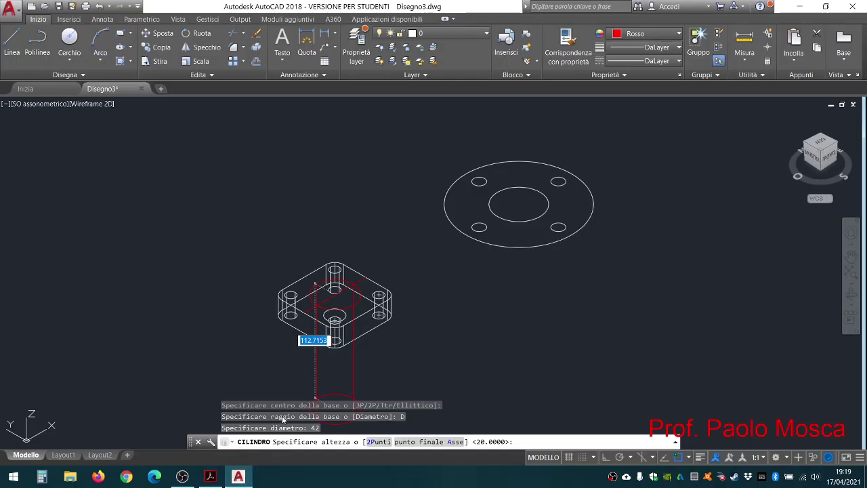
pyautogui.write('50')
pyautogui.press('Return')
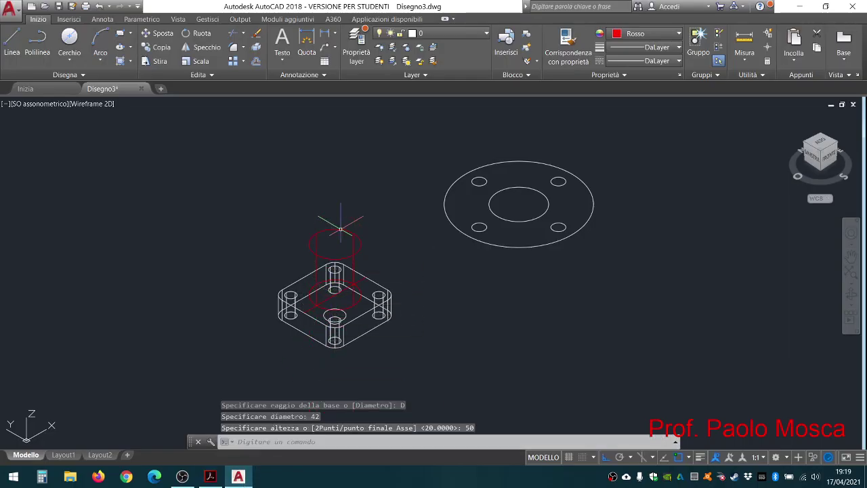
pyautogui.click(330, 297)
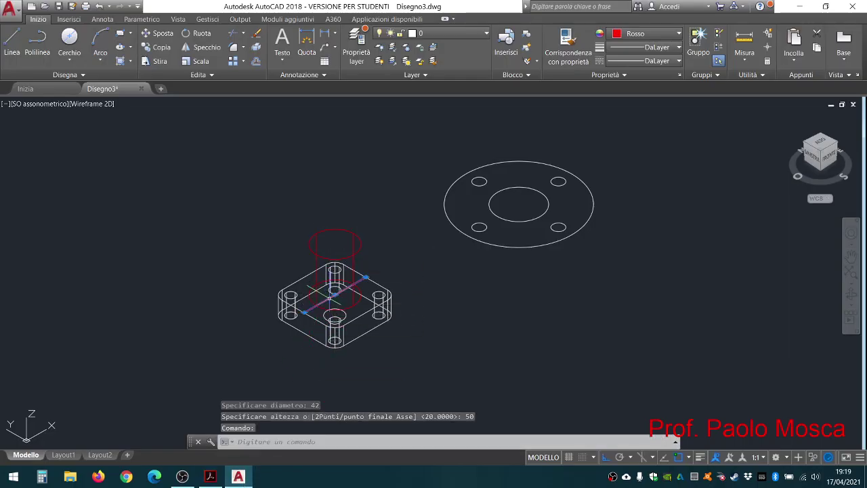
pyautogui.press('Delete')
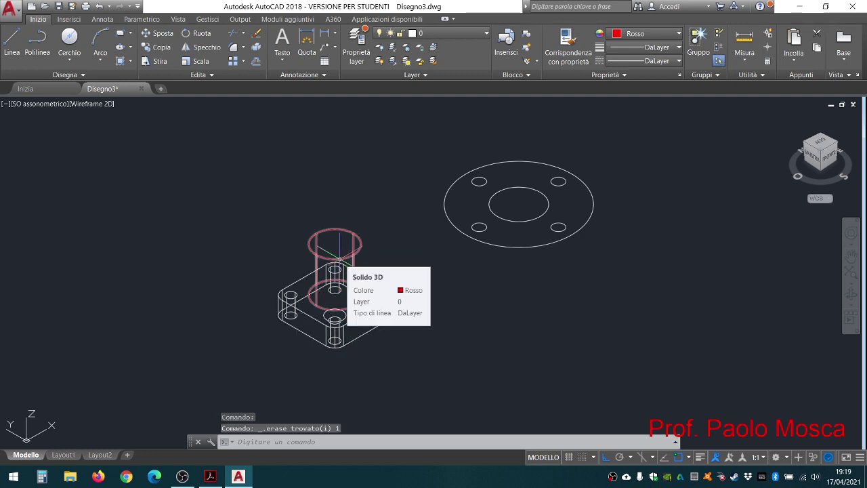
# - Start a line and open the colour list for the red cylinder, cancelling both
pyautogui.click(12, 42)
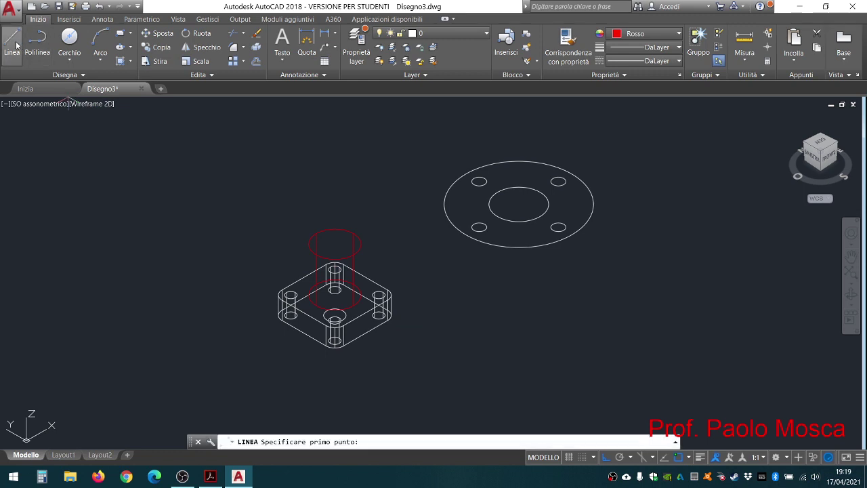
pyautogui.click(334, 244)
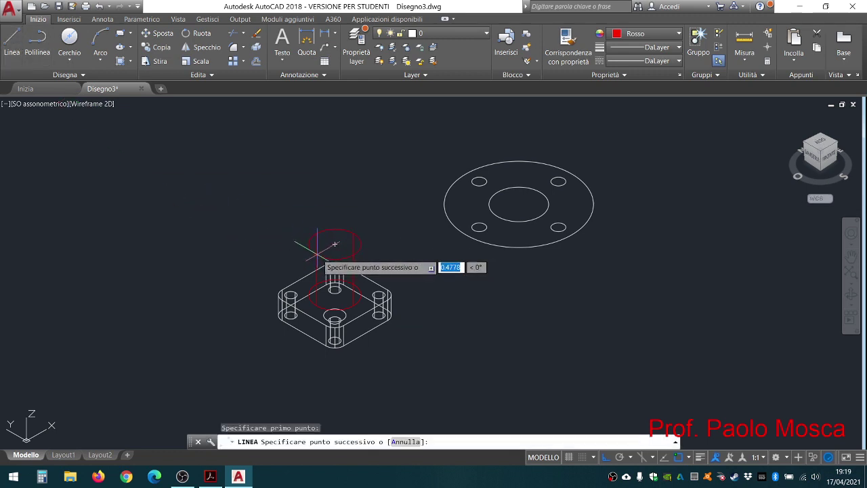
pyautogui.press('Escape')
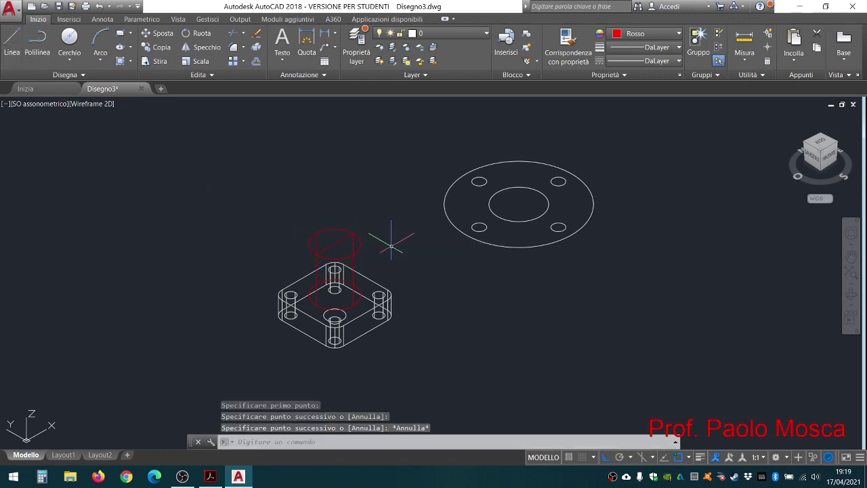
pyautogui.press('Escape')
pyautogui.press('Escape')
pyautogui.click(348, 255)
pyautogui.click(643, 33)
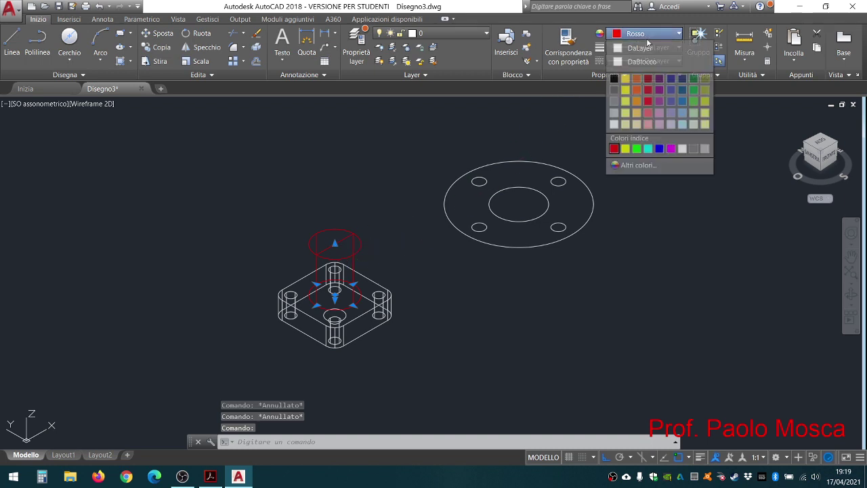
pyautogui.click(640, 53)
pyautogui.press('Escape')
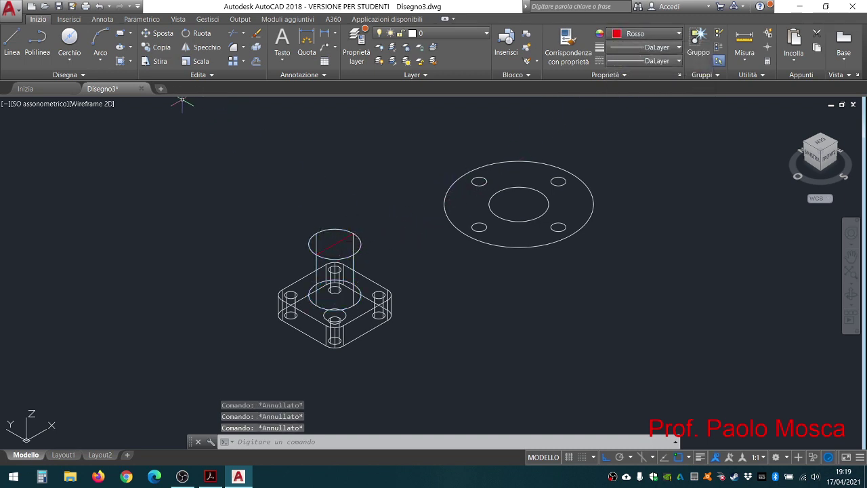
# - Start a new cylinder centred on the shaft's top with a 72 diameter
pyautogui.write('cil')
pyautogui.press('Return')
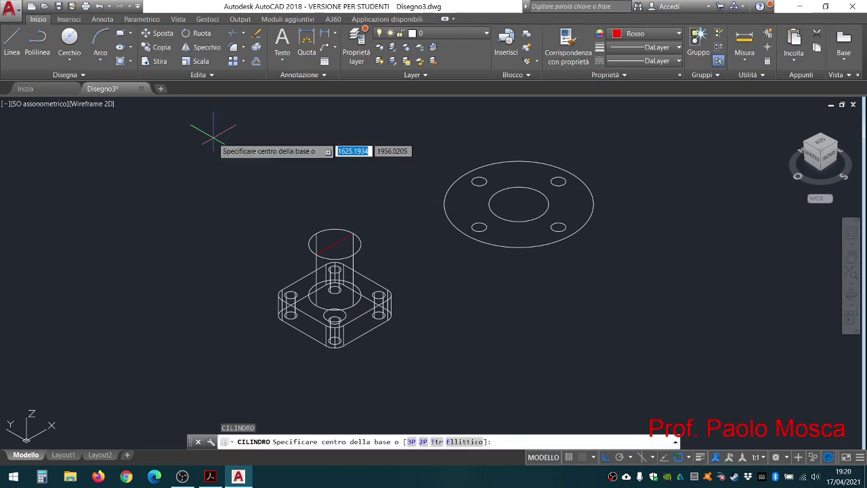
pyautogui.click(334, 244)
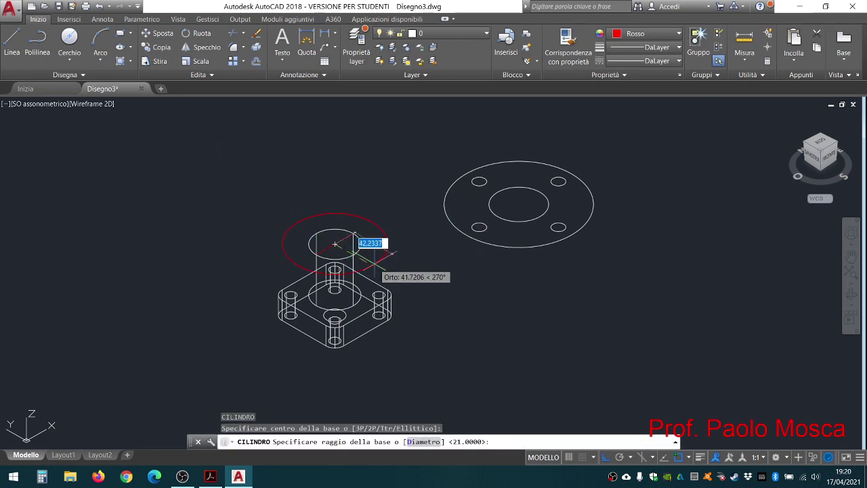
pyautogui.click(211, 477)
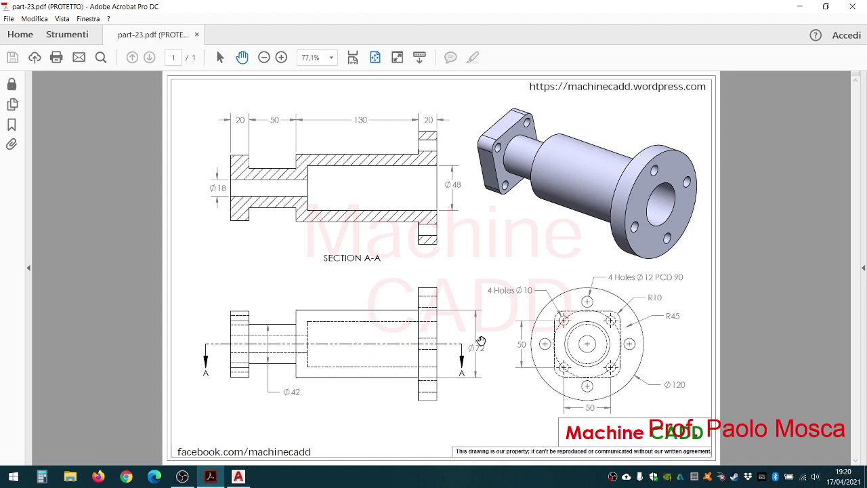
pyautogui.click(253, 477)
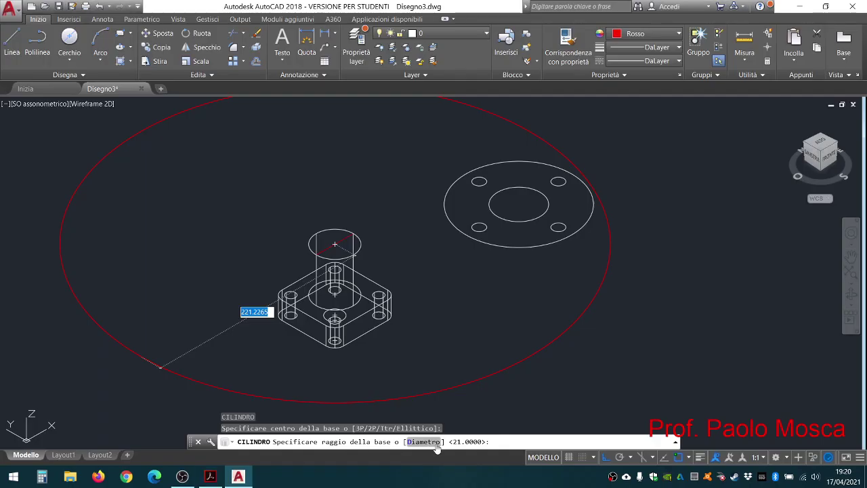
pyautogui.write('D')
pyautogui.press('Return')
pyautogui.write('72')
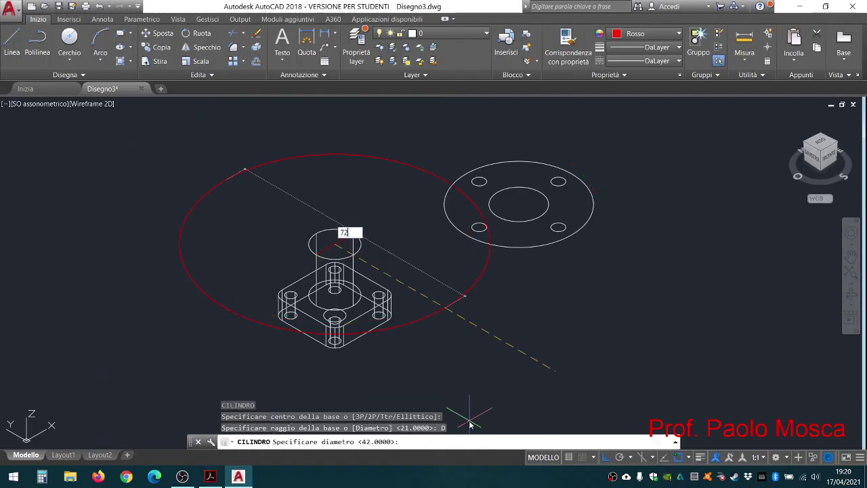
pyautogui.press('Return')
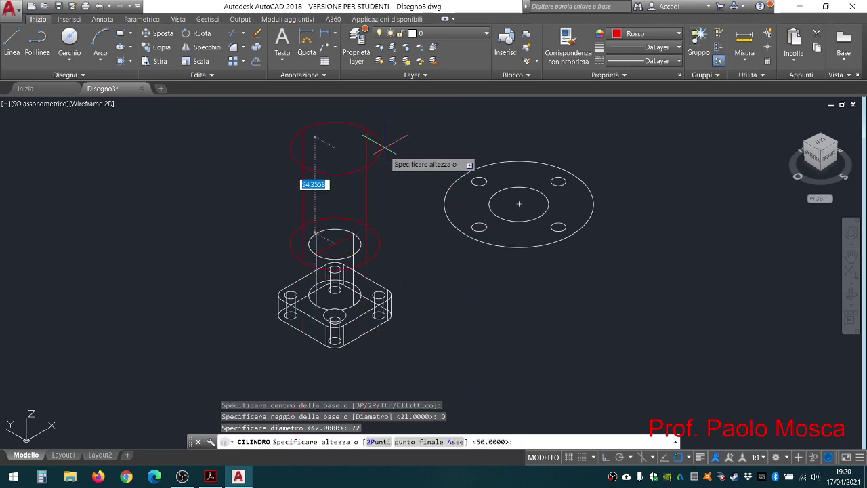
# - Make the 72 cylinder 130 tall and compare the model with the reference drawing
pyautogui.click(211, 476)
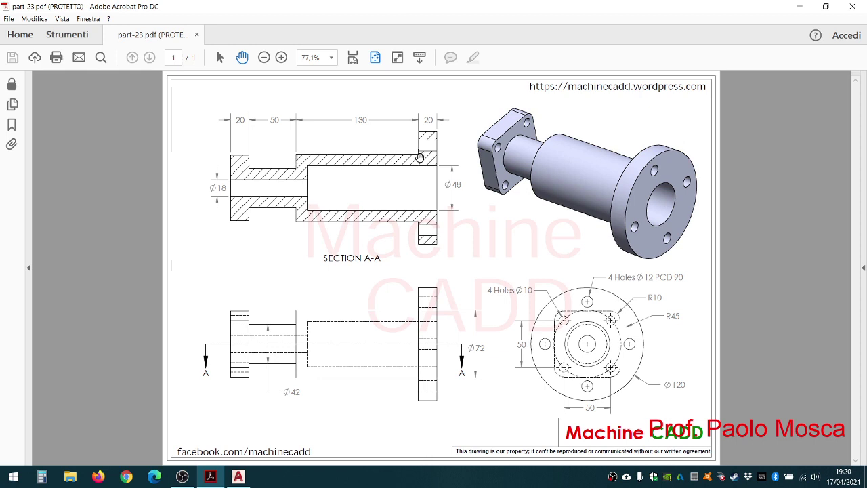
pyautogui.click(239, 477)
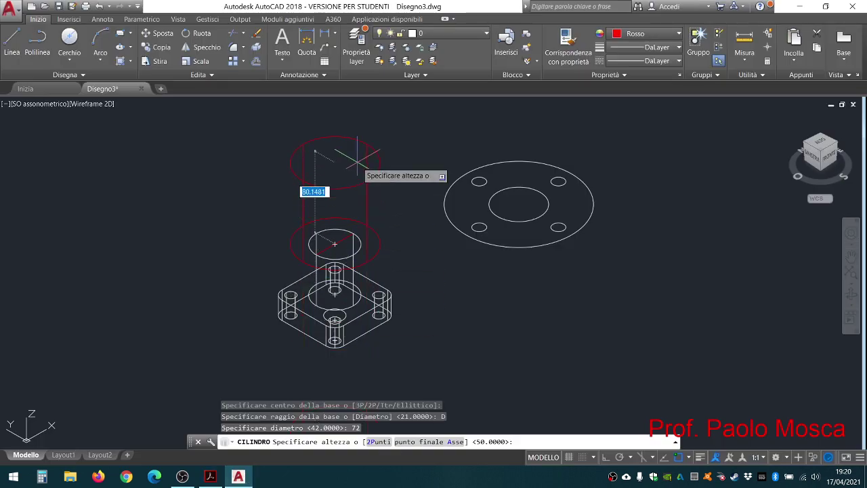
pyautogui.write('0')
pyautogui.press('Return')
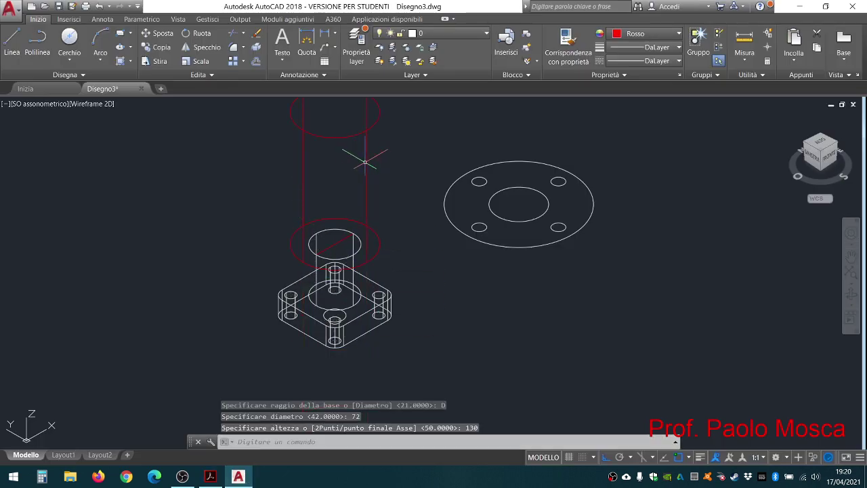
pyautogui.scroll(-2, 360, 194)
pyautogui.scroll(-1, 367, 186)
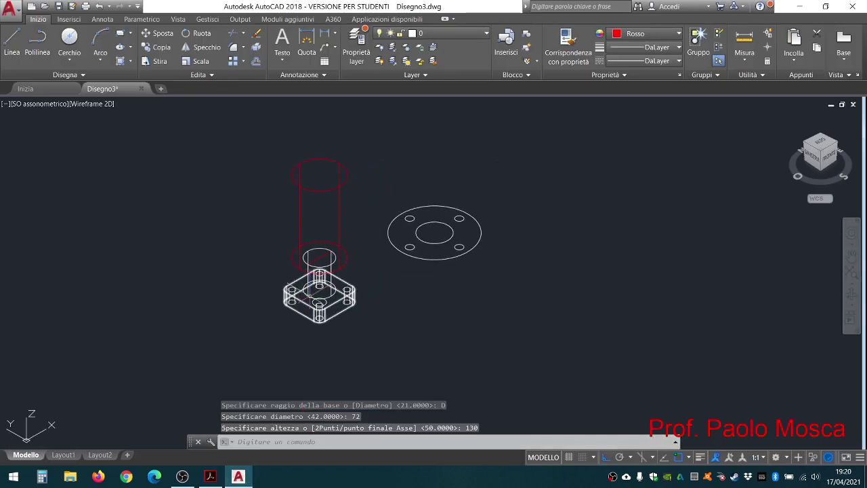
pyautogui.click(222, 477)
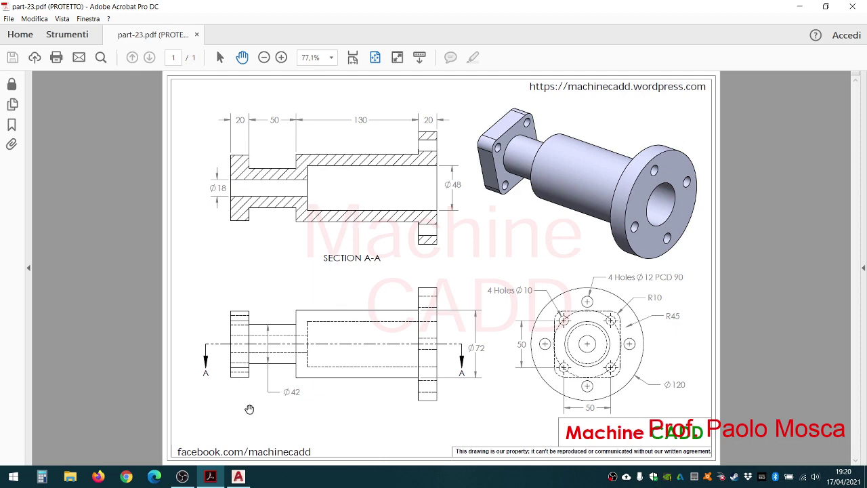
pyautogui.click(238, 476)
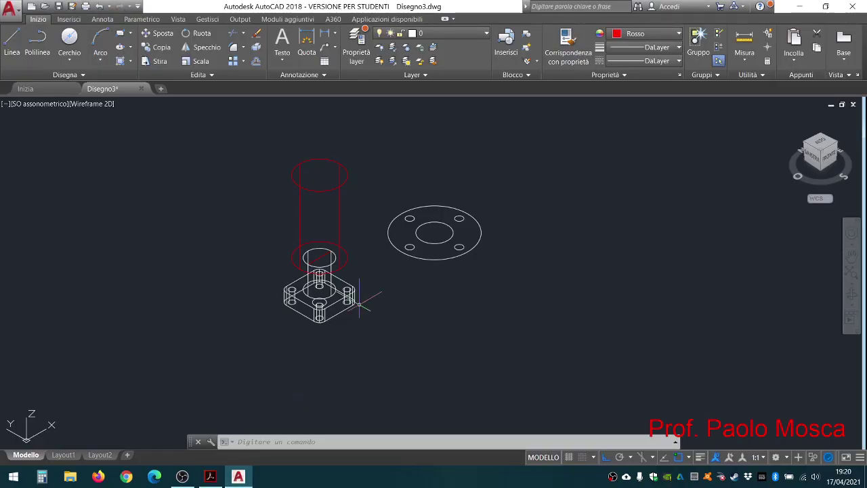
# - Delete the stray object in the cylinder base and set the tall cylinder's colour to ByLayer
pyautogui.click(322, 256)
pyautogui.press('Delete')
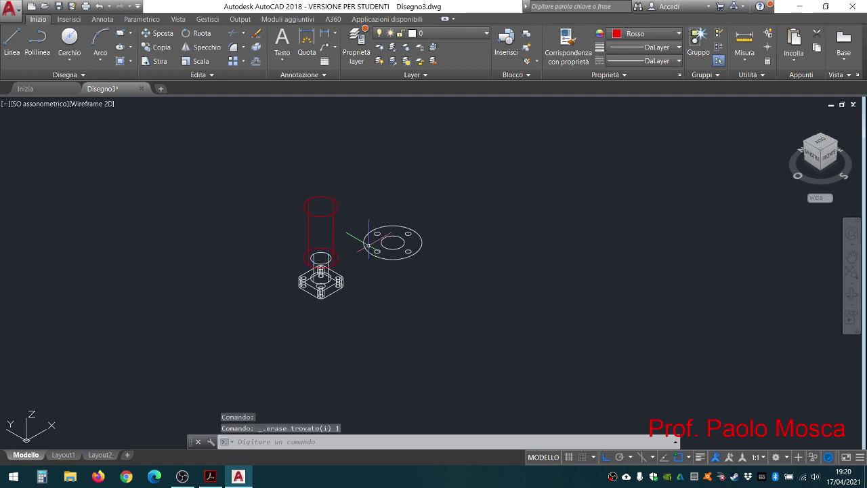
pyautogui.scroll(2, 368, 242)
pyautogui.click(330, 201)
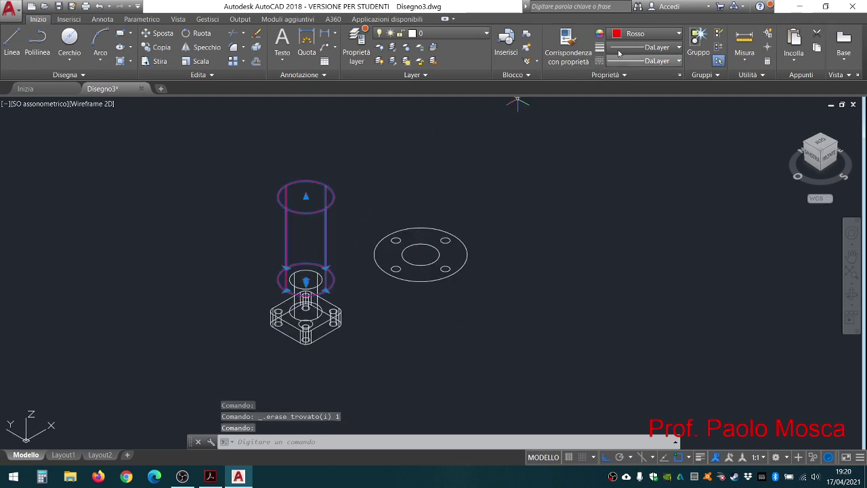
pyautogui.click(634, 33)
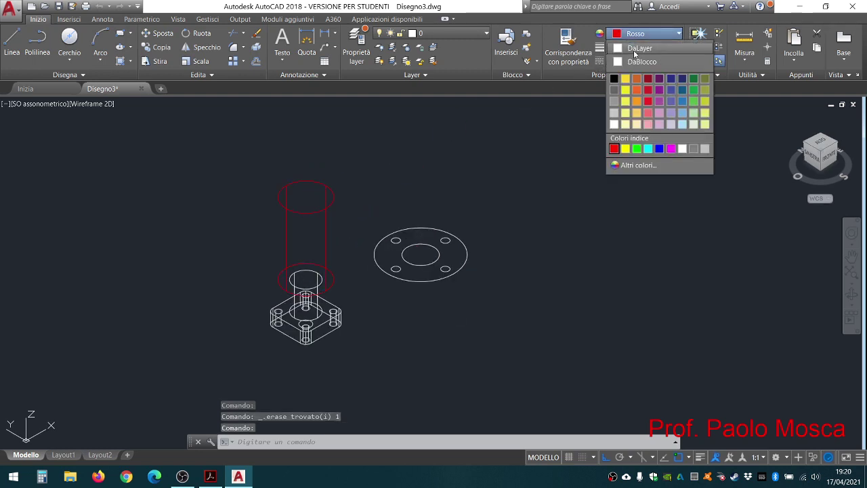
pyautogui.click(635, 49)
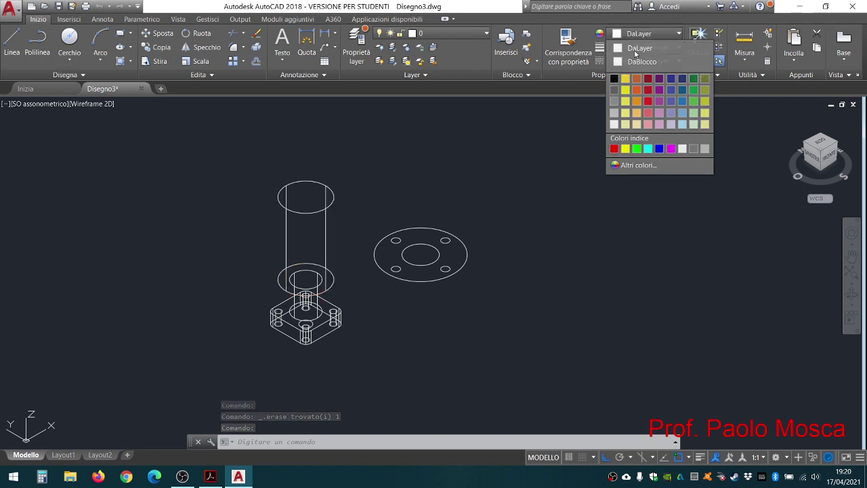
pyautogui.press('Escape')
pyautogui.press('Escape')
# - Switch the viewport visual style to Wireframe 2D
pyautogui.press('Escape')
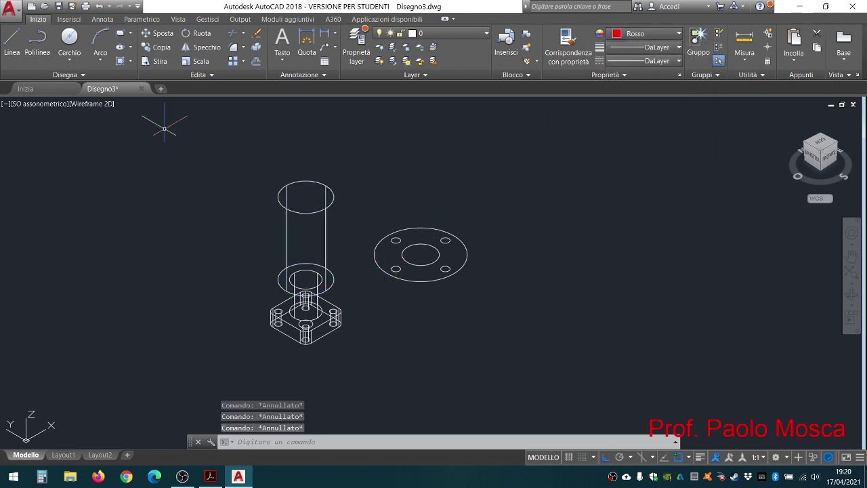
pyautogui.click(88, 109)
pyautogui.press('Escape')
pyautogui.click(92, 105)
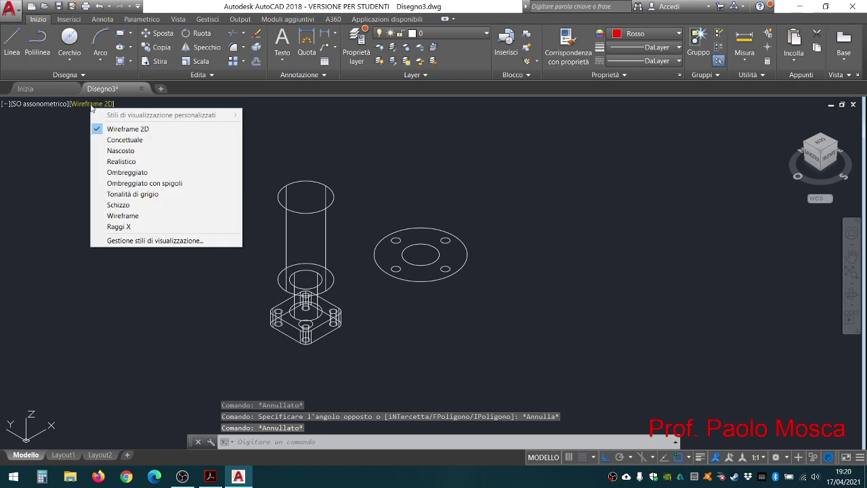
pyautogui.click(136, 162)
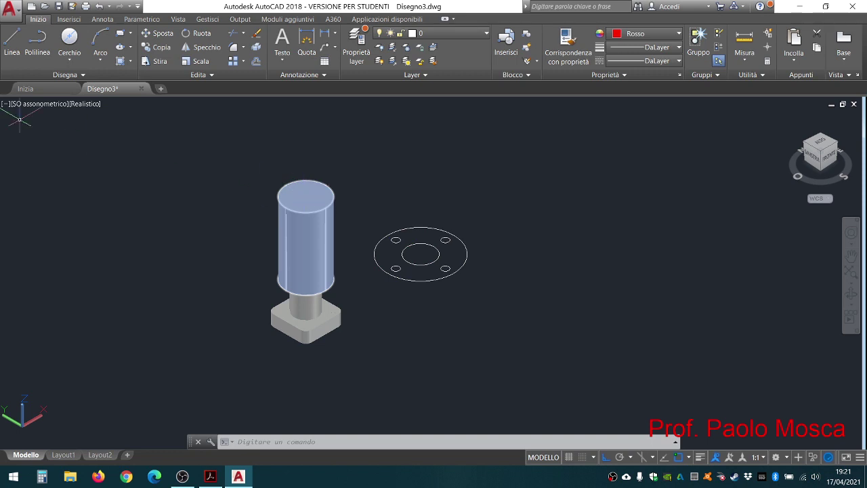
pyautogui.click(94, 107)
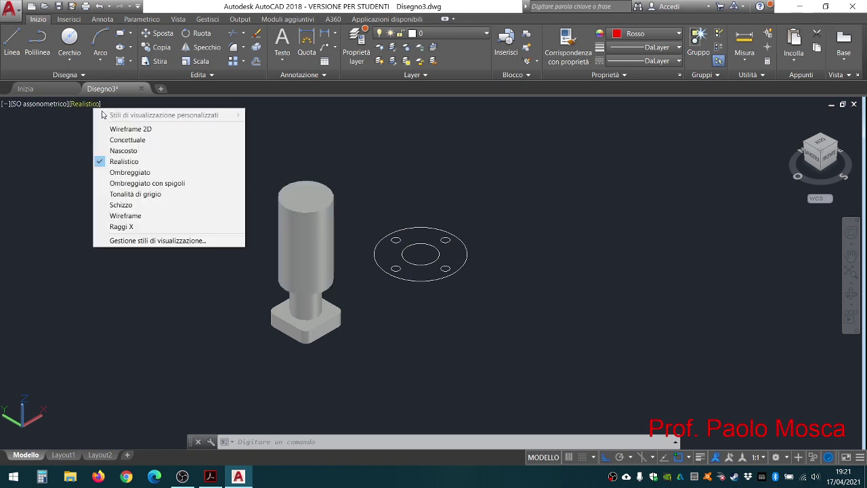
pyautogui.click(127, 128)
pyautogui.scroll(2, 320, 306)
pyautogui.write('so')
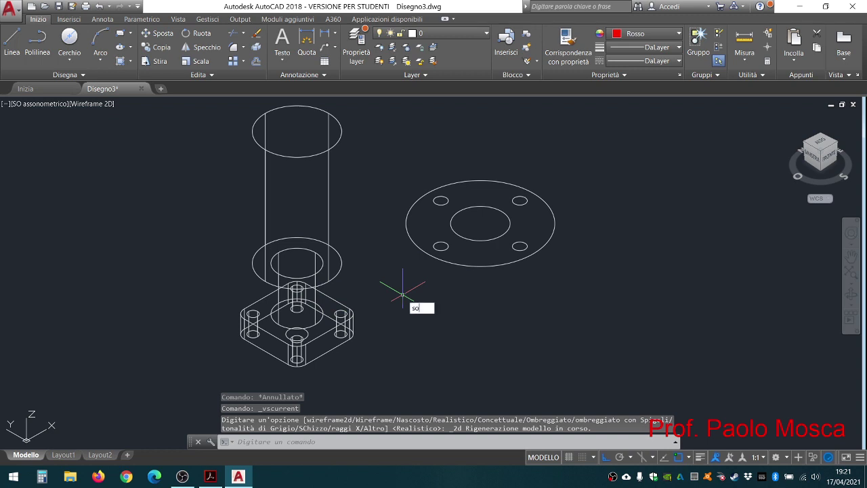
# - Use SOTTRAI to subtract the right, back, left and front hole cylinders from the base plate
pyautogui.write('t')
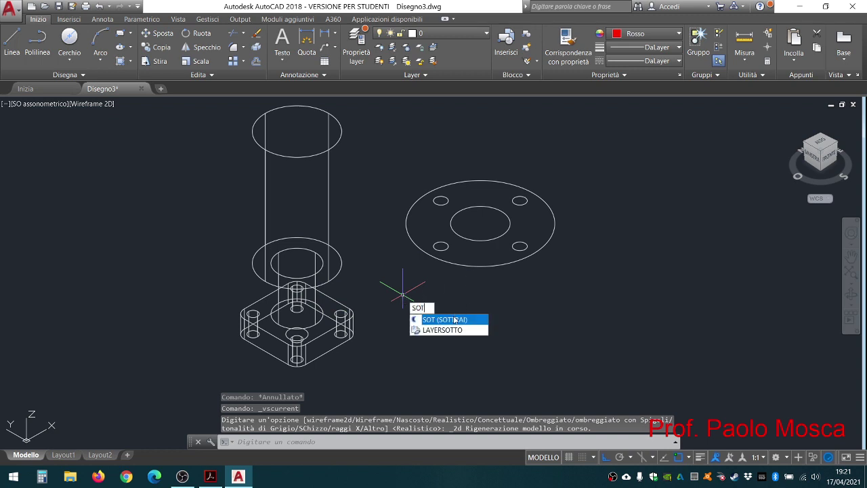
pyautogui.press('Return')
pyautogui.click(355, 303)
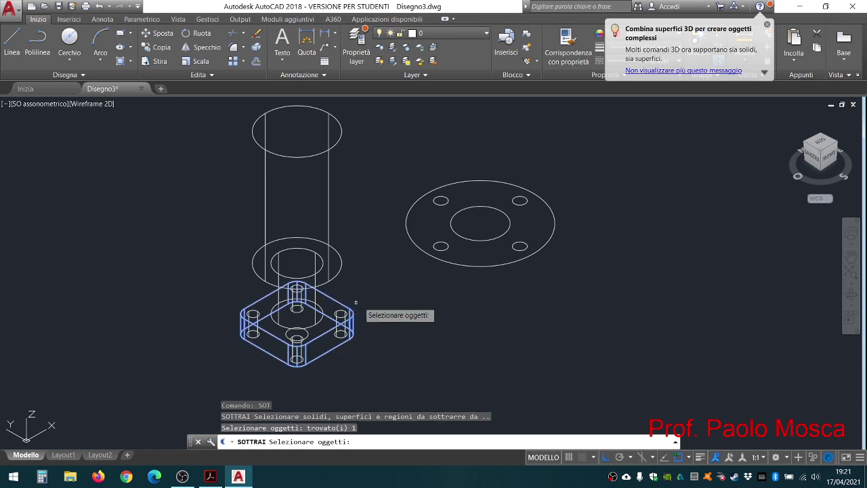
pyautogui.press('Return')
pyautogui.click(341, 319)
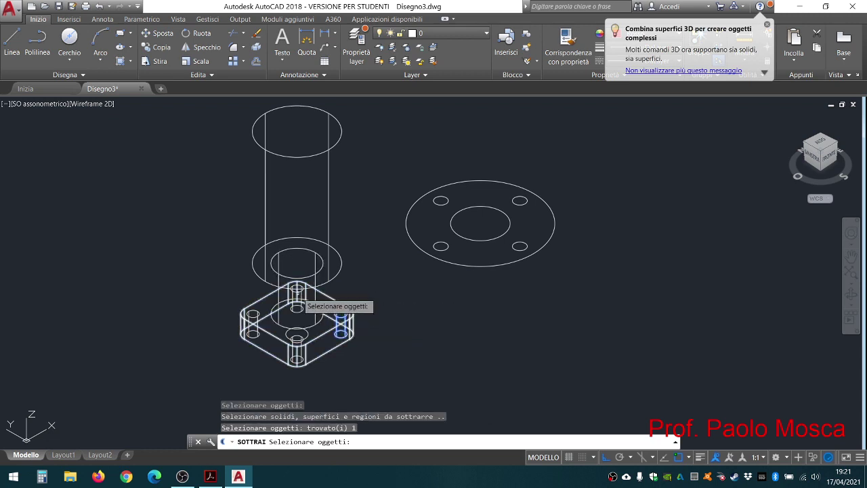
pyautogui.click(297, 310)
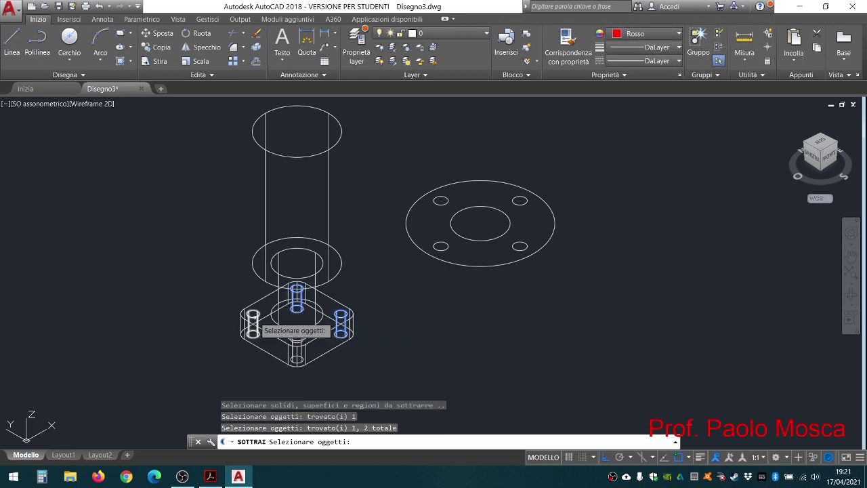
pyautogui.click(253, 323)
pyautogui.click(297, 358)
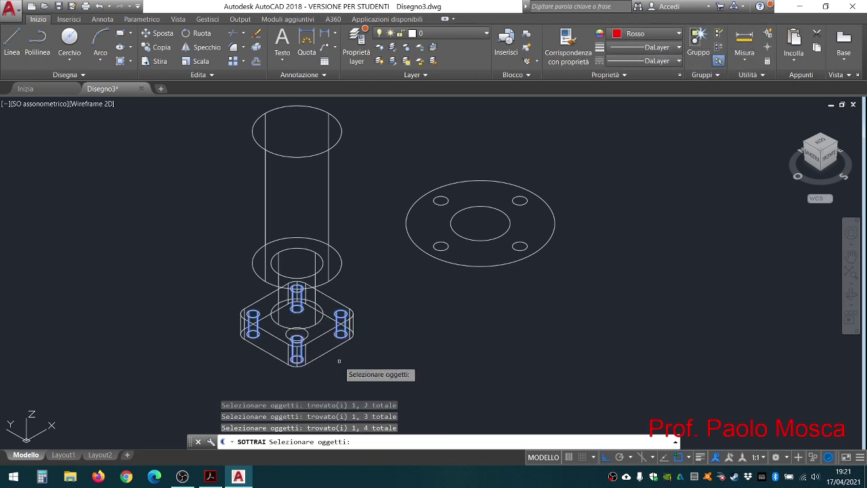
pyautogui.press('Return')
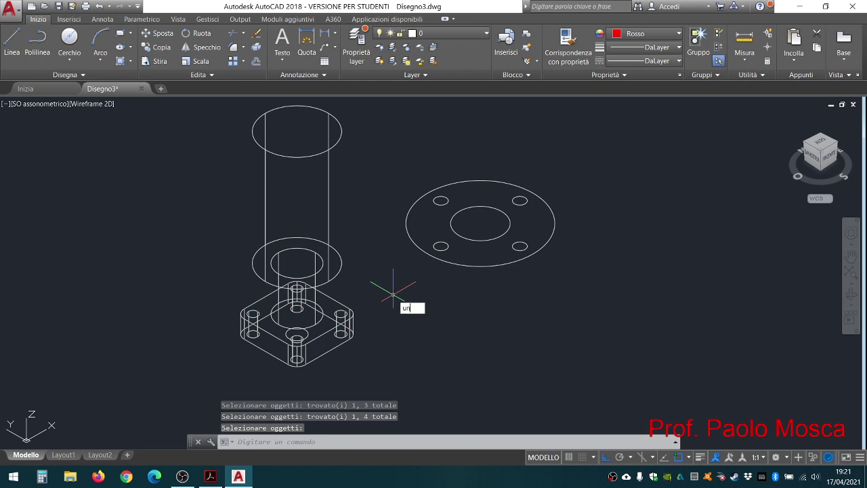
# - Union the 72-diameter cylinder, 42-diameter shaft and square base plate into one solid
pyautogui.press('Return')
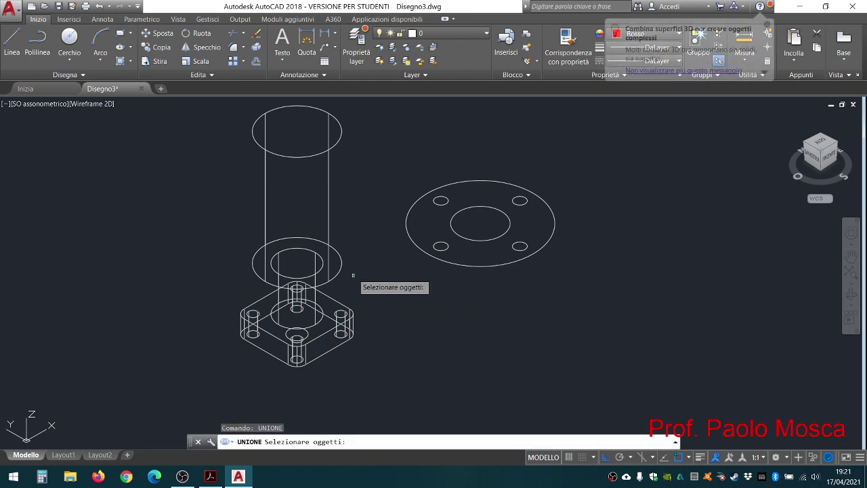
pyautogui.click(364, 255)
pyautogui.click(320, 280)
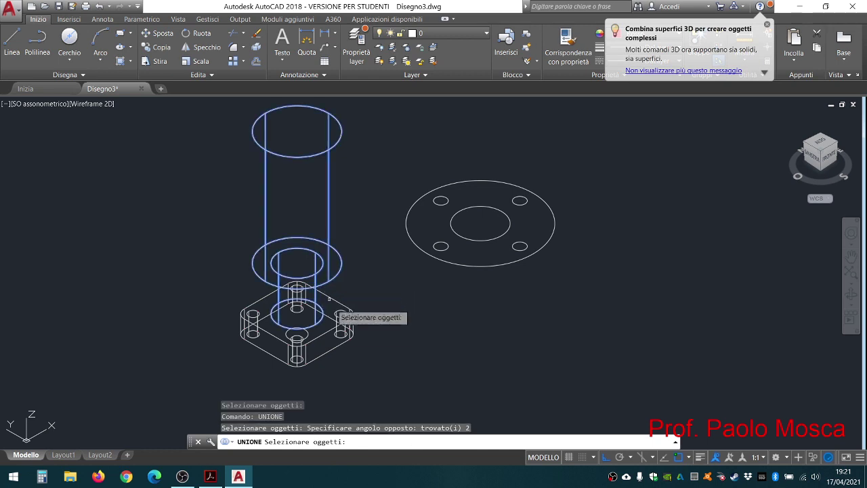
pyautogui.click(335, 327)
pyautogui.press('Return')
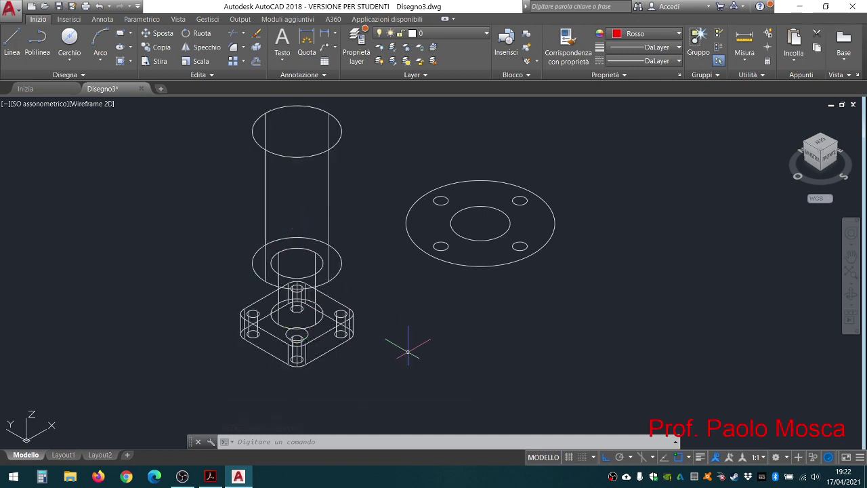
# - Extrude the small base circle into a long cylinder reaching above the shaft top
pyautogui.write('es')
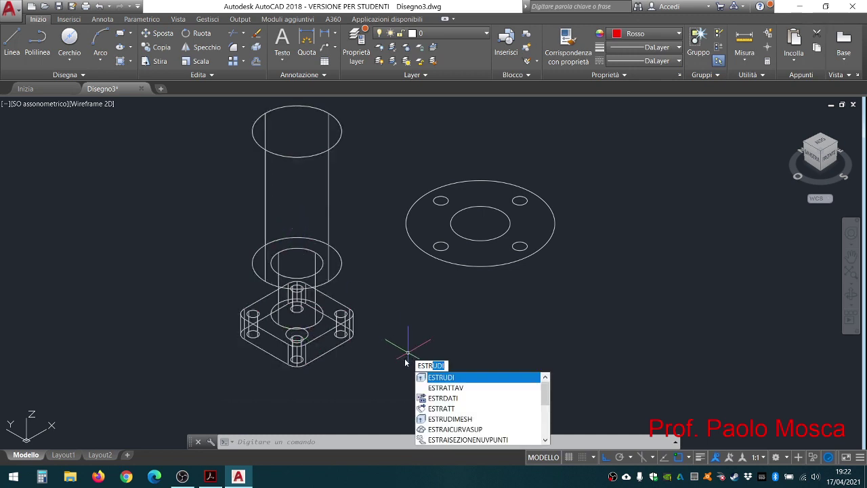
pyautogui.press('Return')
pyautogui.click(297, 334)
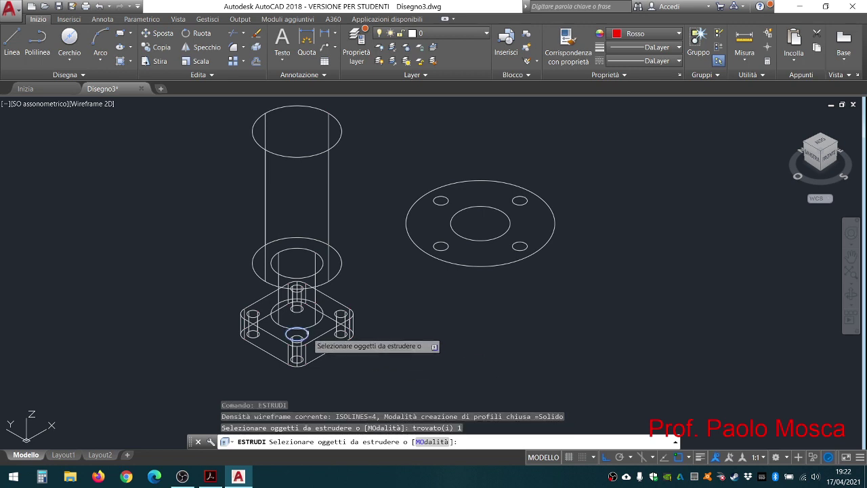
pyautogui.press('Return')
pyautogui.moveTo(305, 108); pyautogui.dragTo(275, 201, button='middle')
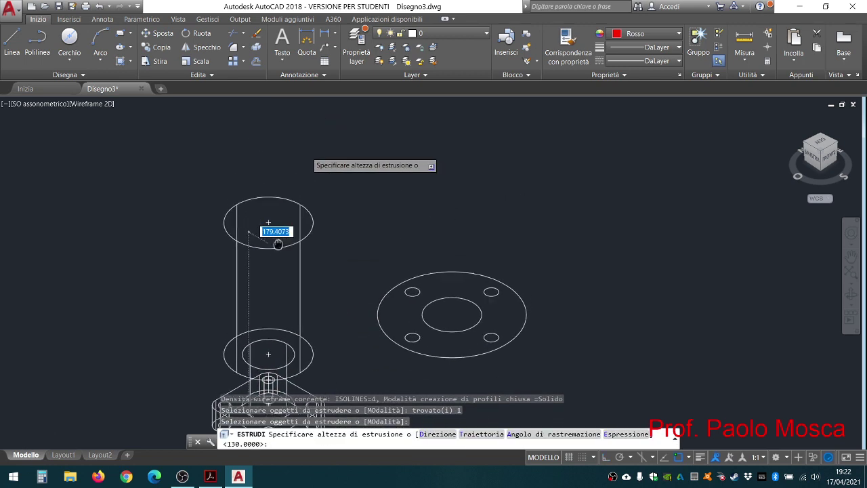
pyautogui.click(273, 150)
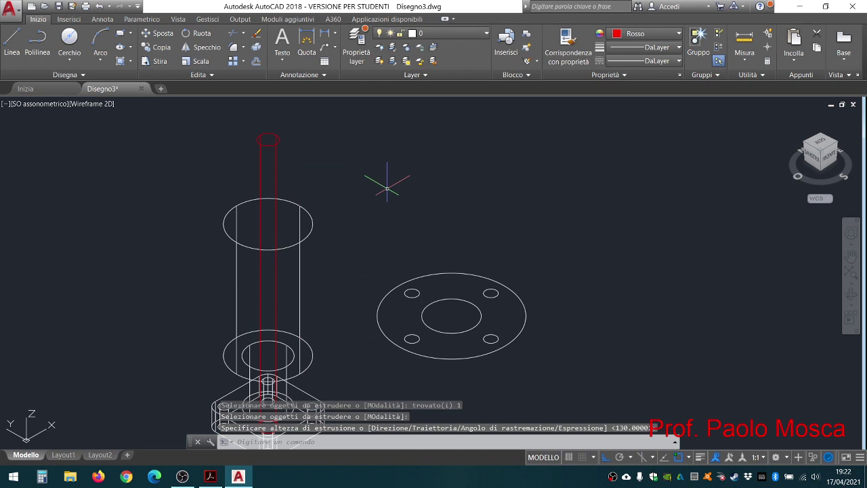
# - Subtract the long cylinder from the shaft to bore it through
pyautogui.write('sot')
pyautogui.press('Return')
pyautogui.click(309, 215)
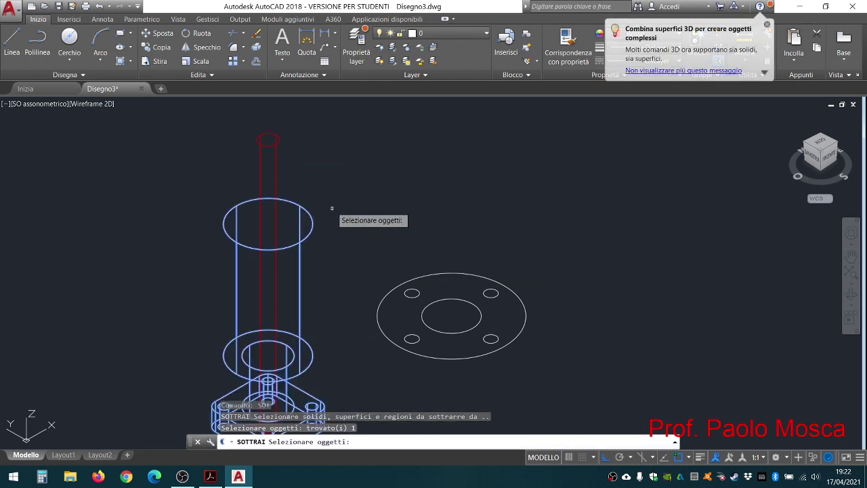
pyautogui.press('Return')
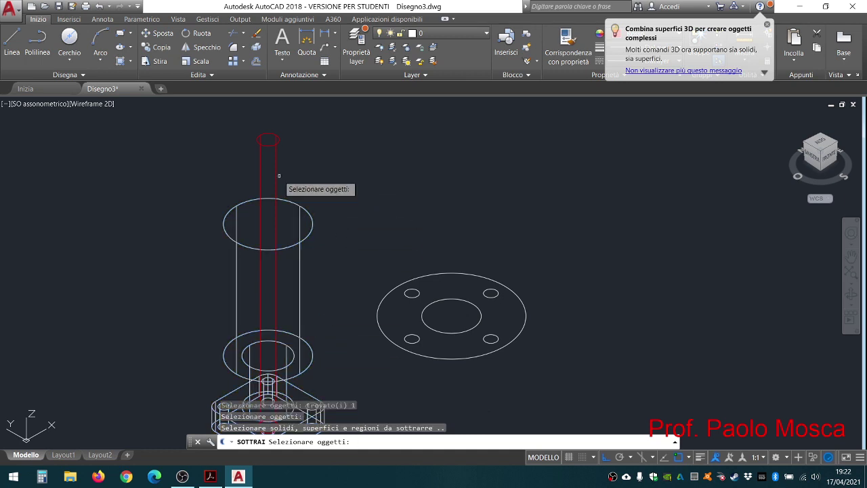
pyautogui.click(276, 175)
pyautogui.press('Return')
# - Set the bored shaft's colour to ByLayer
pyautogui.scroll(-2, 298, 216)
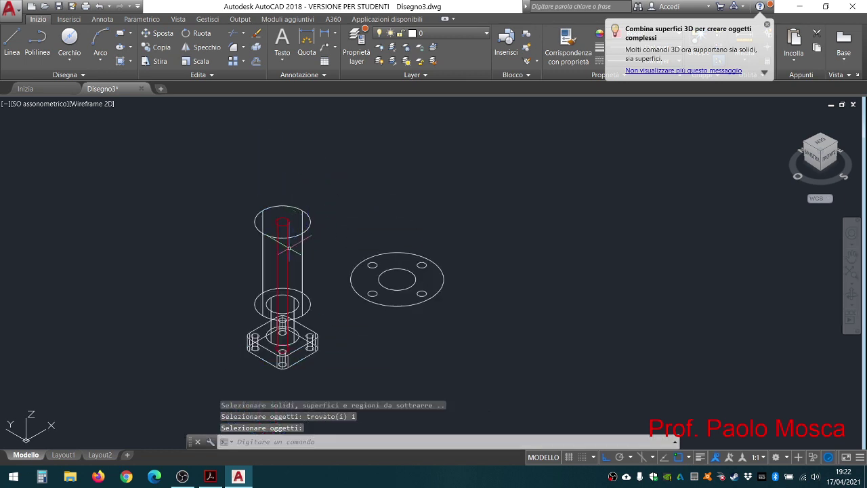
pyautogui.click(336, 190)
pyautogui.click(265, 232)
pyautogui.click(644, 33)
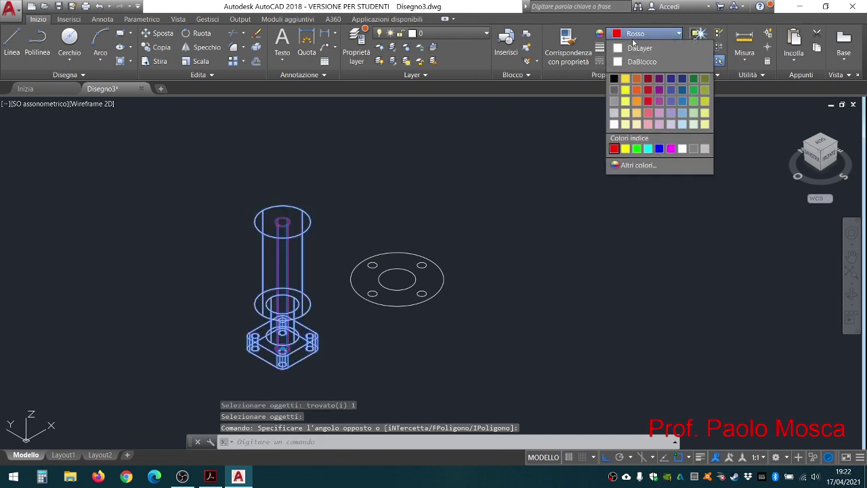
pyautogui.click(633, 48)
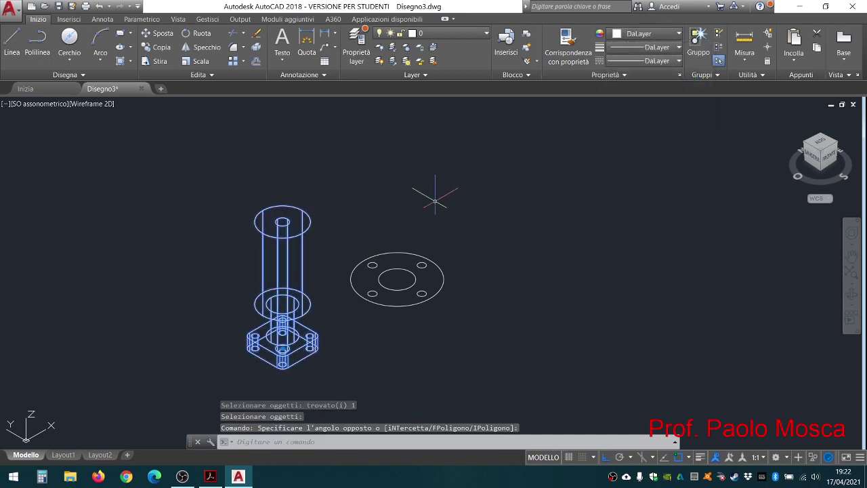
pyautogui.press('Escape')
pyautogui.press('Escape')
pyautogui.press('Escape')
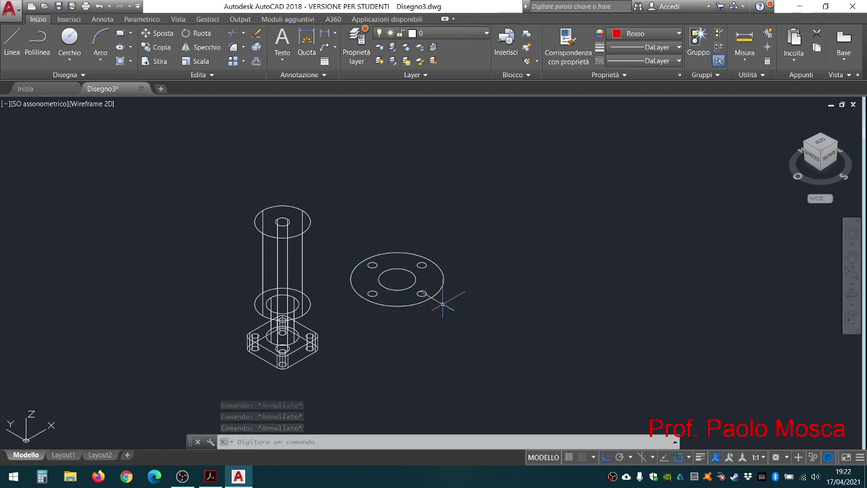
# - Select the flange's outer circle, centre circle and bolt-hole circles for extrusion, then view the reference PDF
pyautogui.write('etr')
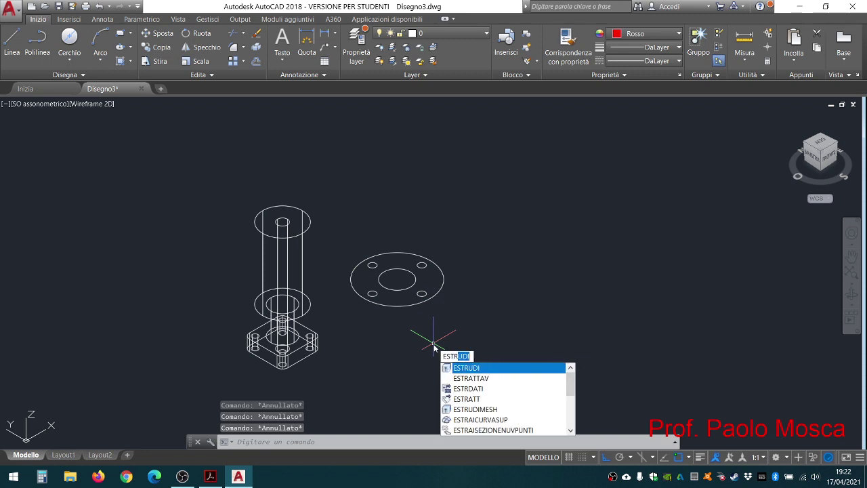
pyautogui.press('Return')
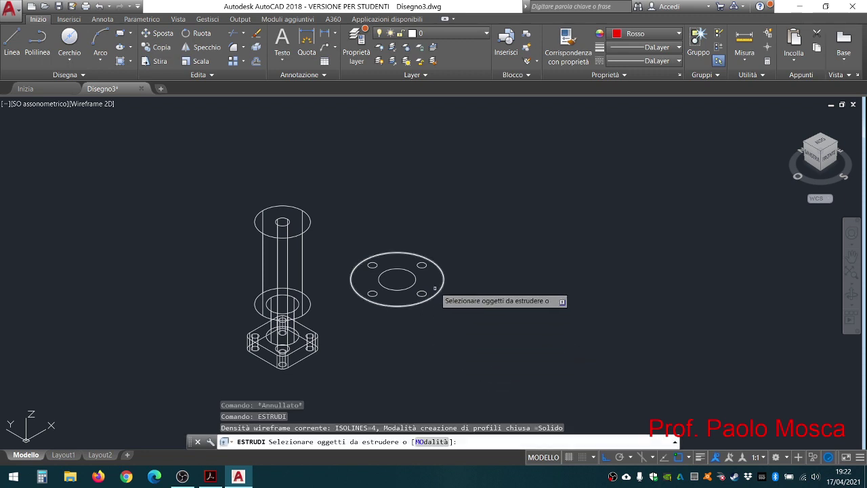
pyautogui.click(435, 288)
pyautogui.click(427, 302)
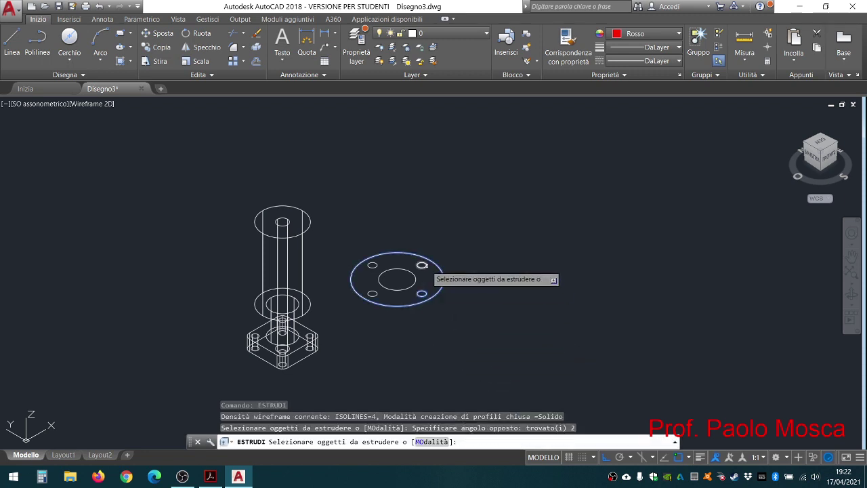
pyautogui.click(393, 265)
pyautogui.click(372, 264)
pyautogui.click(372, 293)
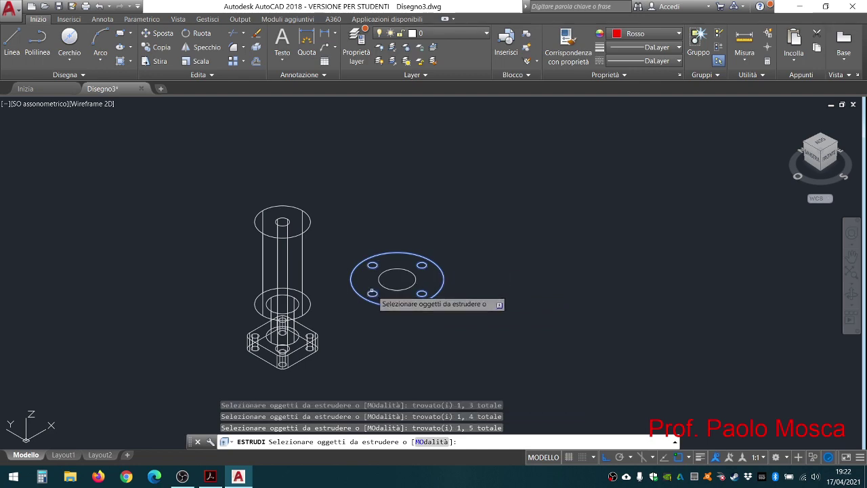
pyautogui.press('Return')
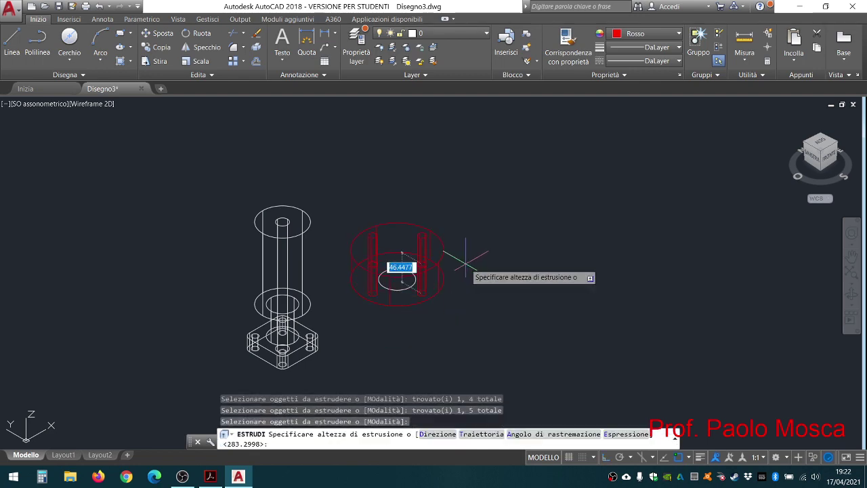
pyautogui.click(210, 476)
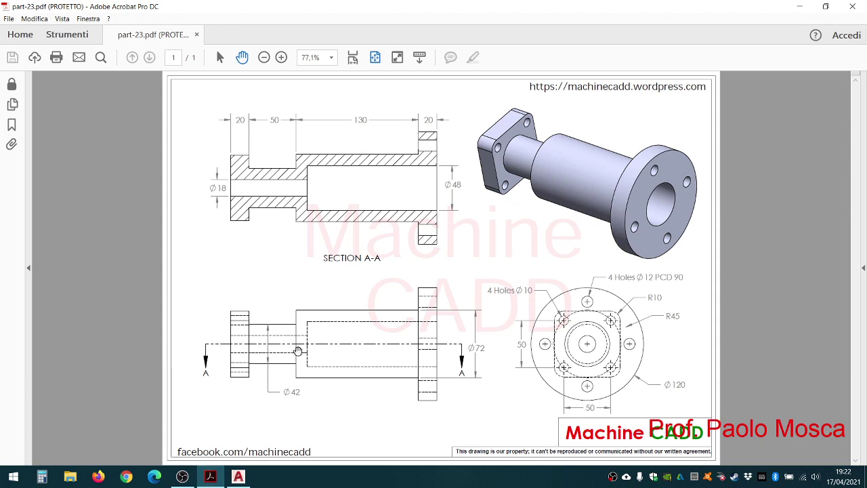
# - Read the 20 mm flange thickness on the reference drawing, then go back to AutoCAD
pyautogui.click(238, 476)
pyautogui.write('20')
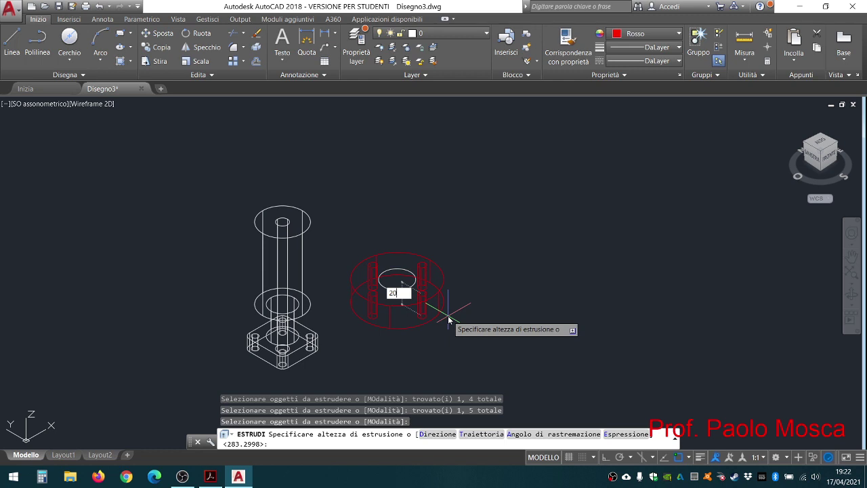
# - Extrude the flange outline, centre hole and four bolt holes 20 units high
pyautogui.press('Return')
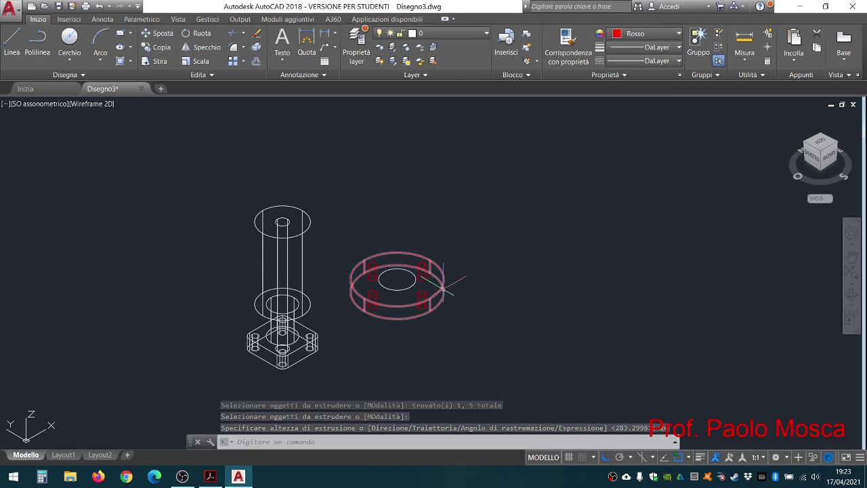
pyautogui.click(443, 288)
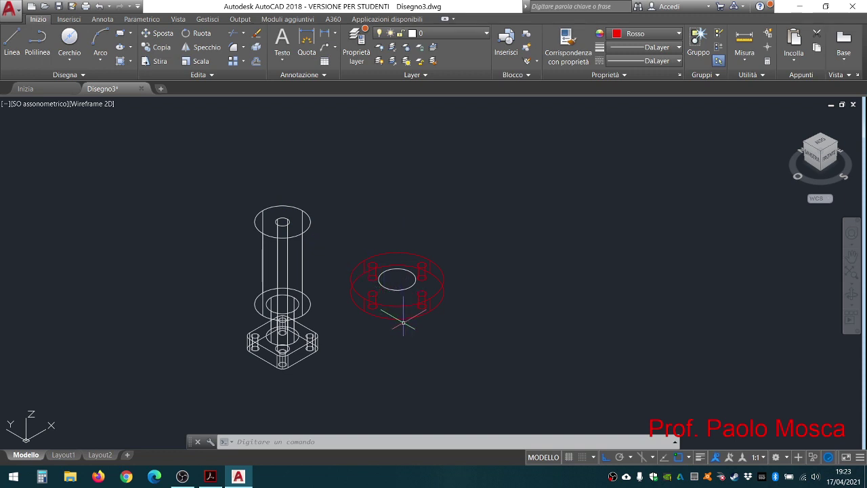
# - Subtract the four bolt-hole cylinders from the flange ring
pyautogui.write('SO')
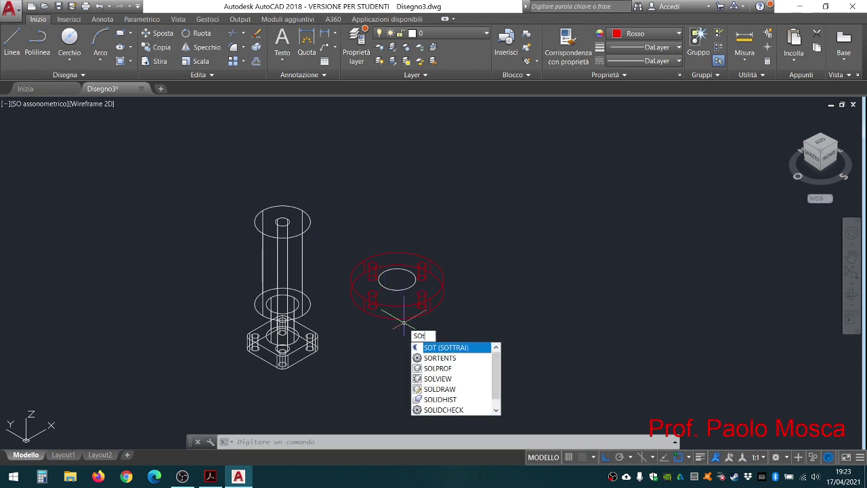
pyautogui.write('T')
pyautogui.press('Return')
pyautogui.click(428, 291)
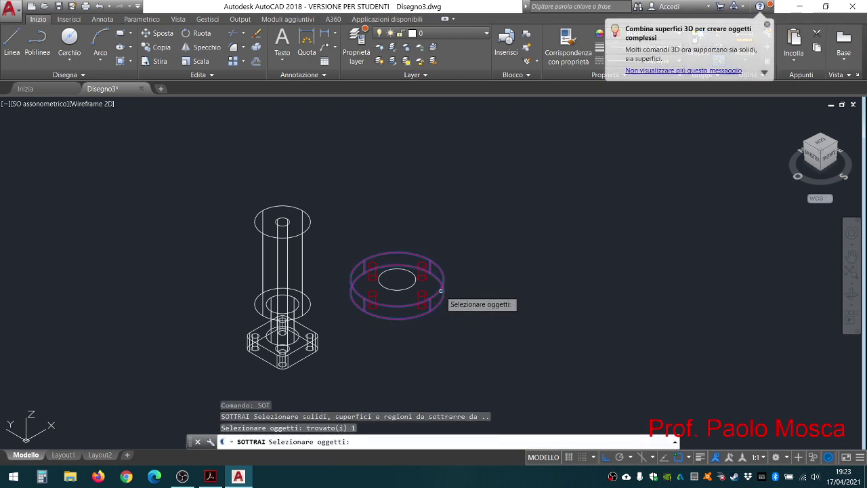
pyautogui.press('Return')
pyautogui.click(426, 299)
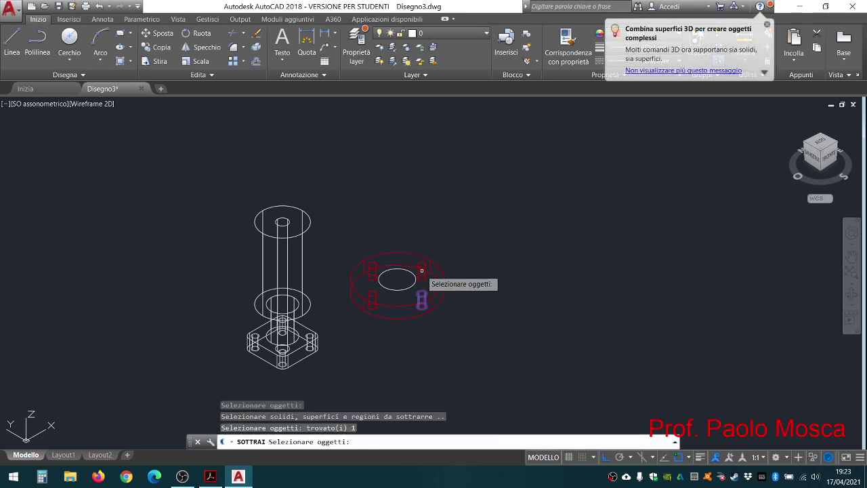
pyautogui.click(420, 274)
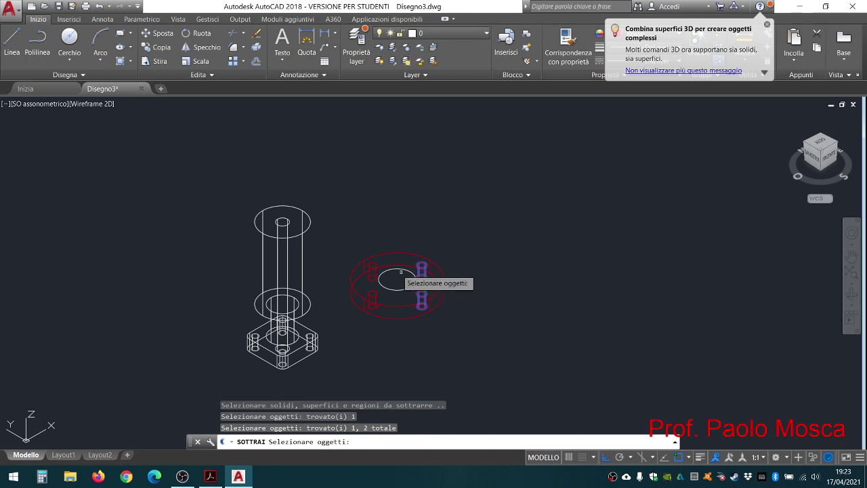
pyautogui.click(373, 271)
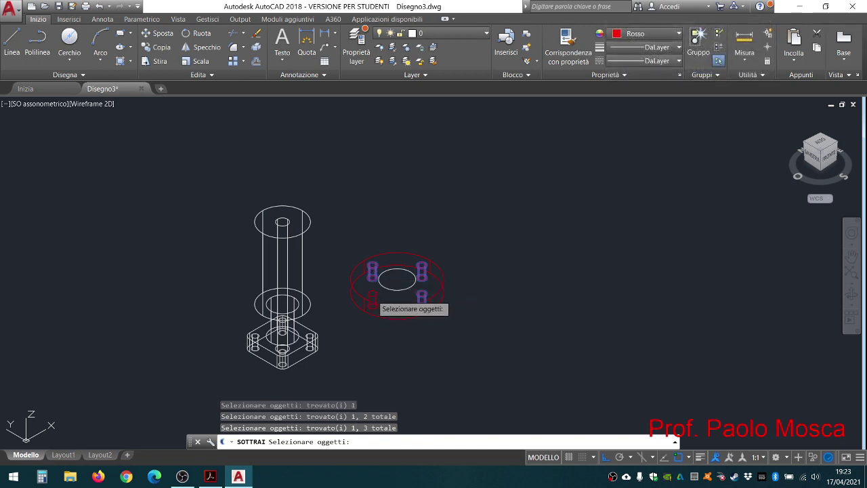
pyautogui.click(371, 300)
pyautogui.press('Return')
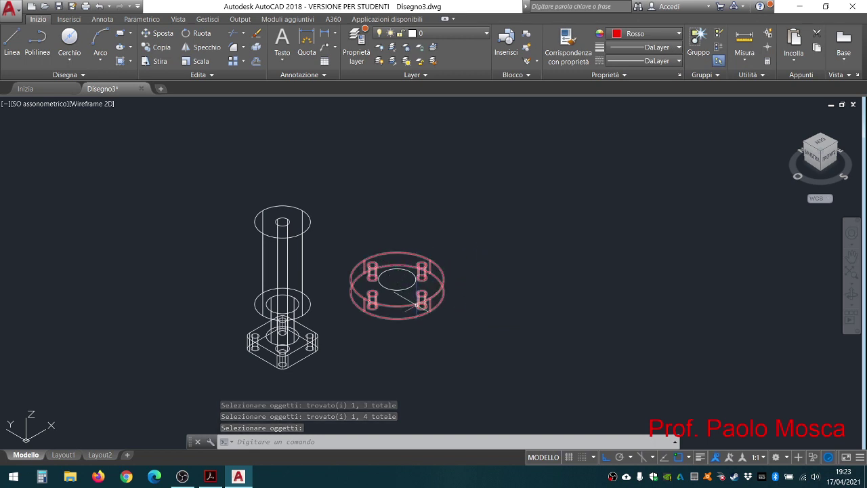
# - Set the red flange part's colour to ByLayer
pyautogui.click(471, 242)
pyautogui.click(379, 316)
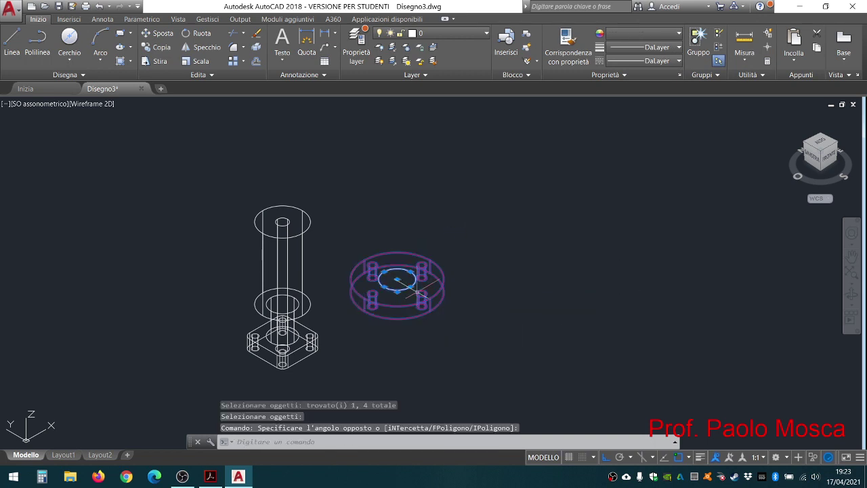
pyautogui.click(639, 34)
pyautogui.click(640, 42)
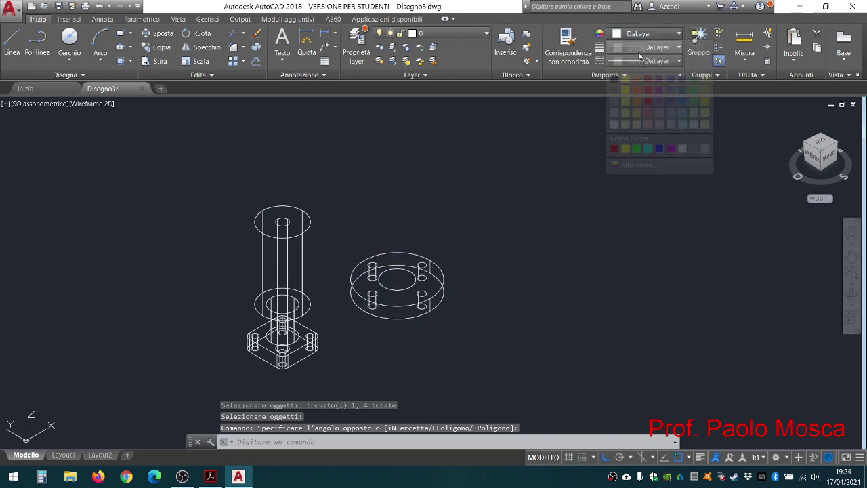
pyautogui.press('Escape')
# - Move the flange from its centre onto the column top, then undo the misplaced move
pyautogui.scroll(2, 409, 313)
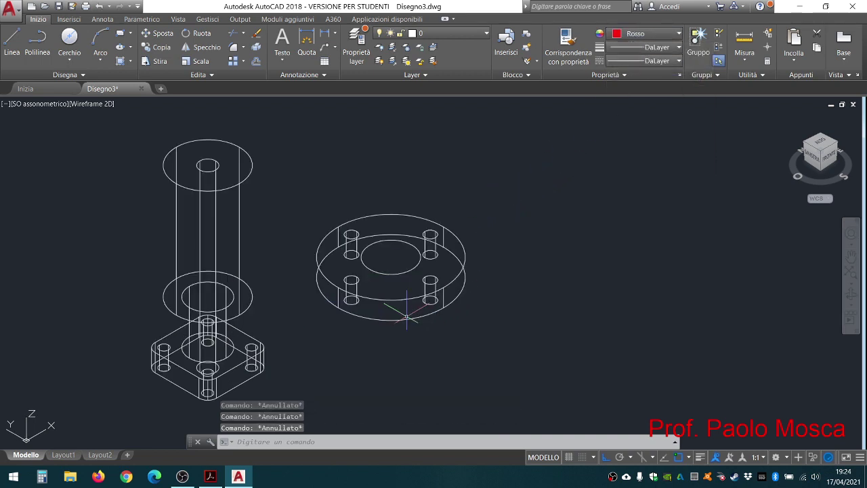
pyautogui.press('Escape')
pyautogui.rightClick(447, 203)
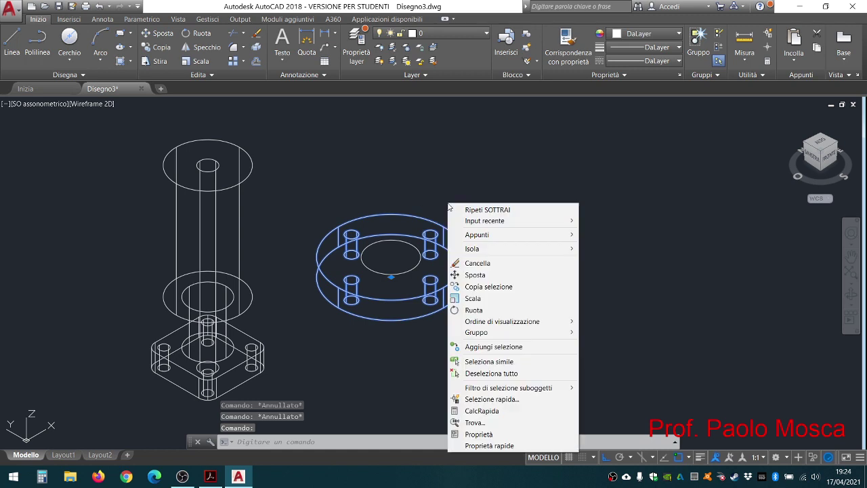
pyautogui.click(479, 274)
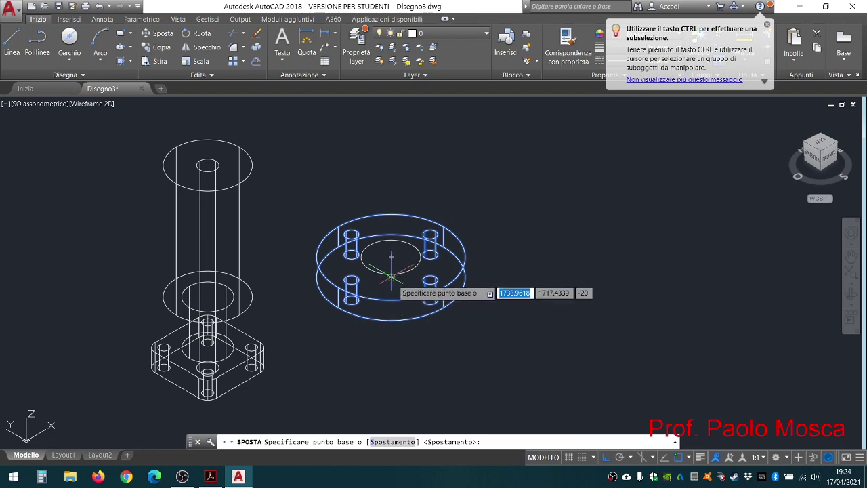
pyautogui.click(391, 277)
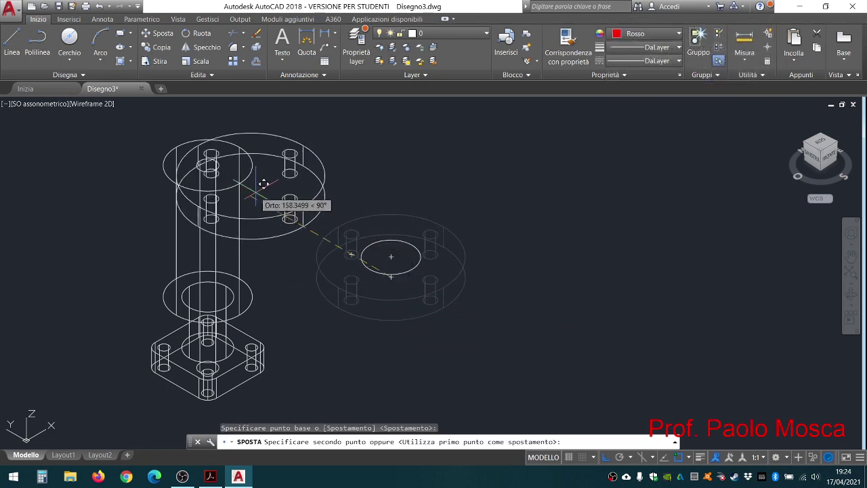
pyautogui.click(208, 165)
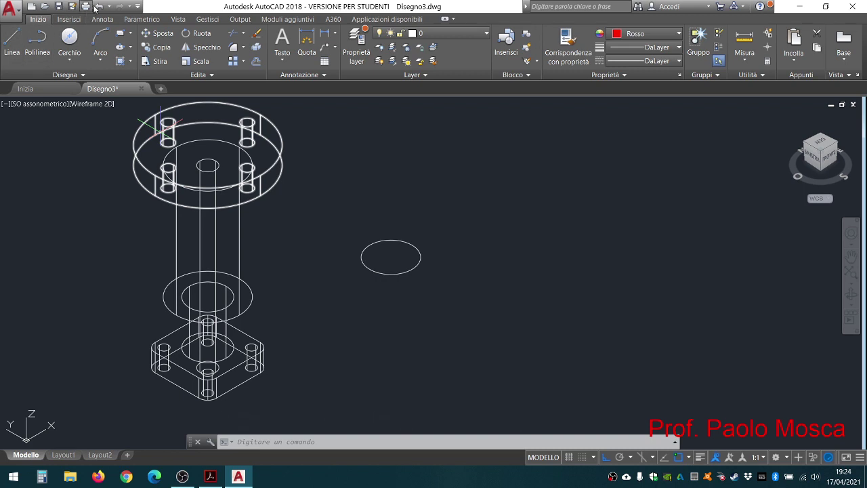
pyautogui.click(99, 6)
# - Move the flange again from its centre so it sits centred on the column top
pyautogui.click(490, 192)
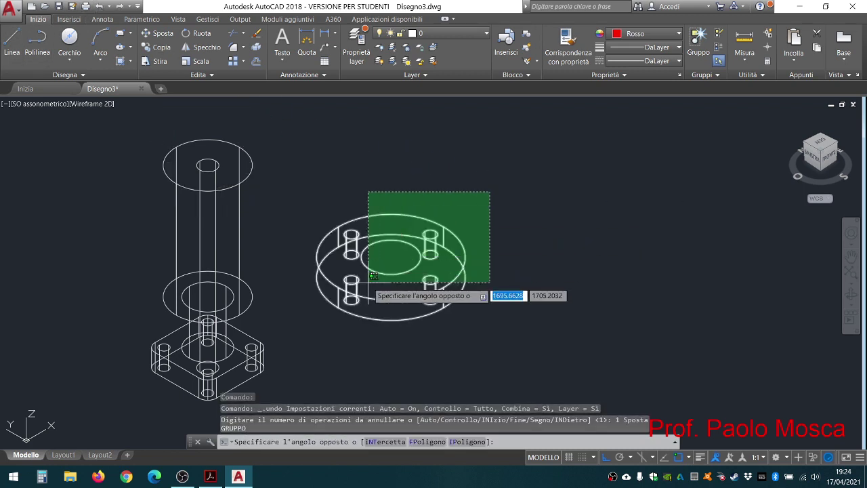
pyautogui.click(369, 291)
pyautogui.rightClick(529, 237)
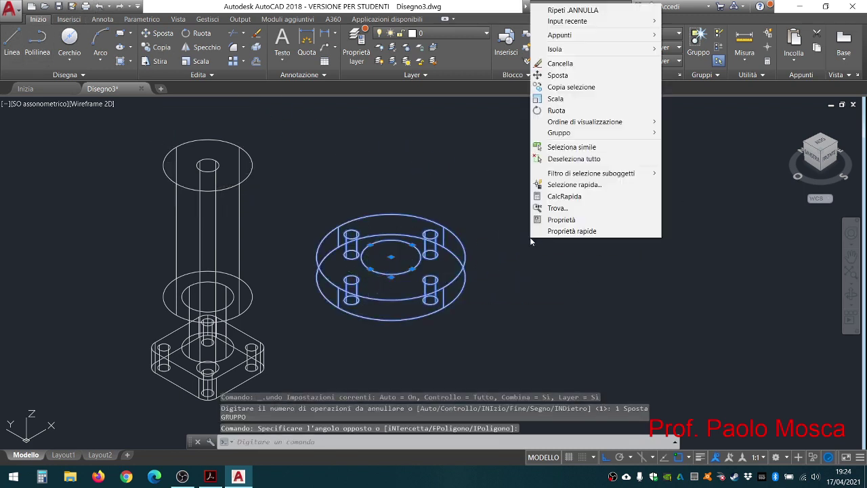
pyautogui.click(560, 75)
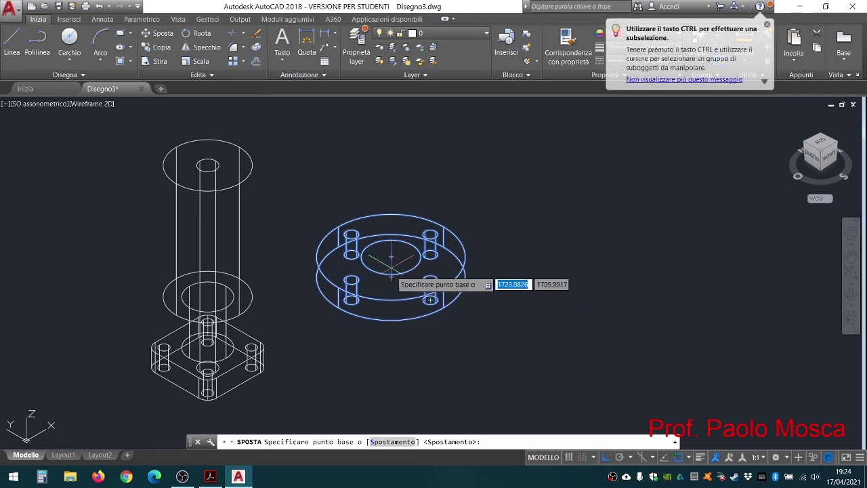
pyautogui.click(391, 278)
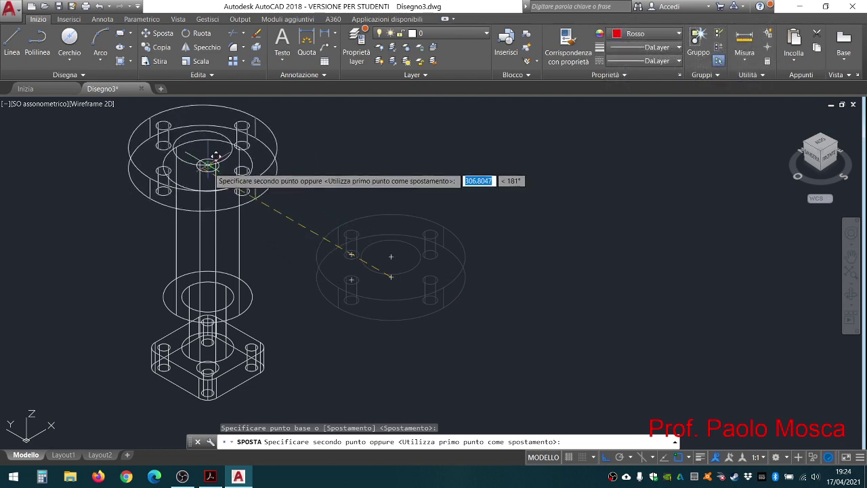
pyautogui.click(207, 166)
pyautogui.scroll(-2, 413, 241)
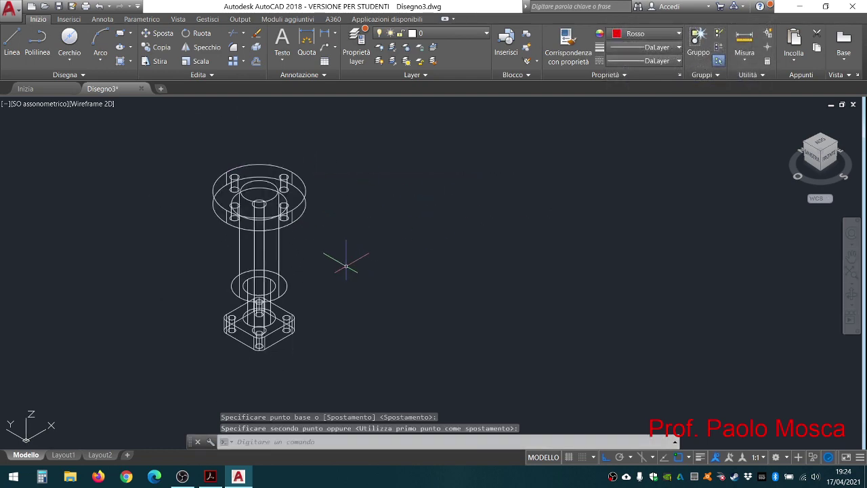
pyautogui.click(100, 108)
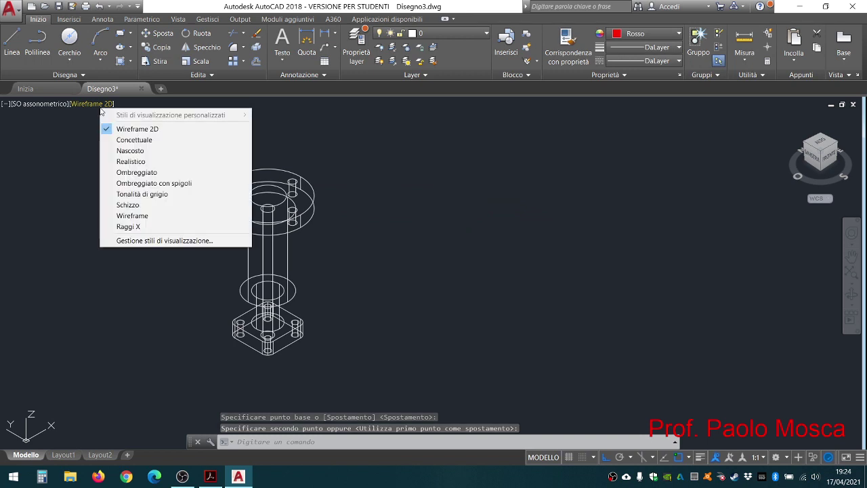
pyautogui.click(121, 159)
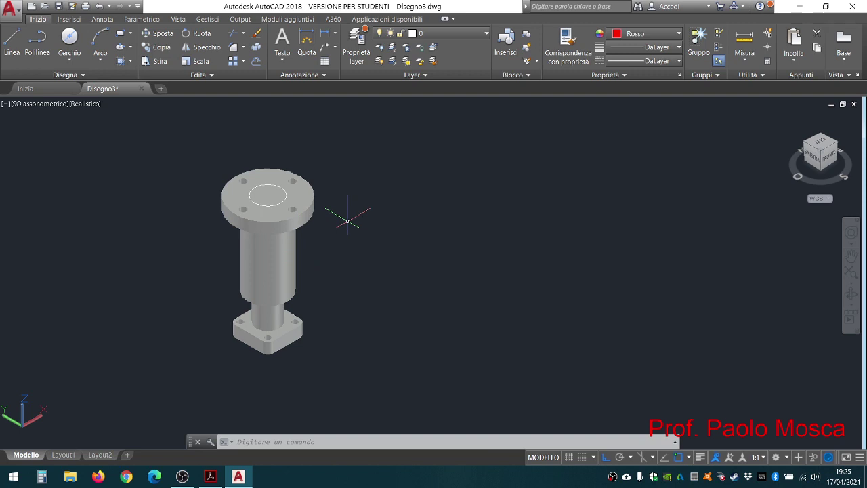
pyautogui.press('Escape')
pyautogui.press('Escape')
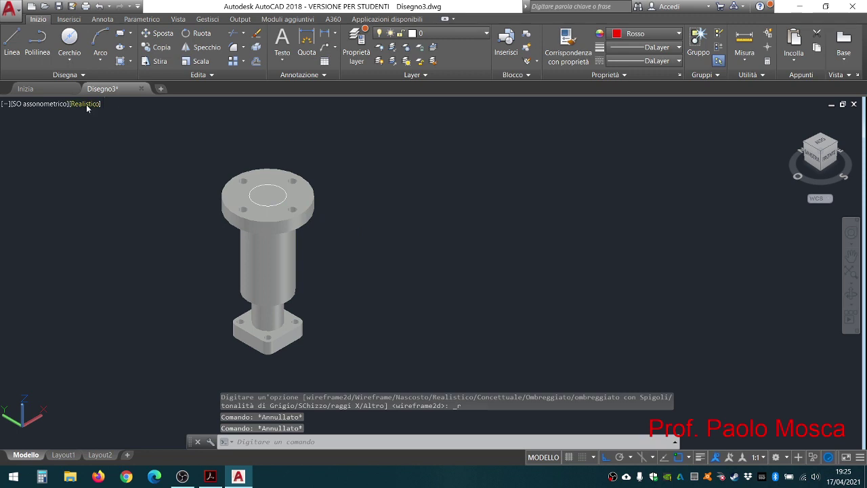
pyautogui.click(88, 104)
pyautogui.click(115, 129)
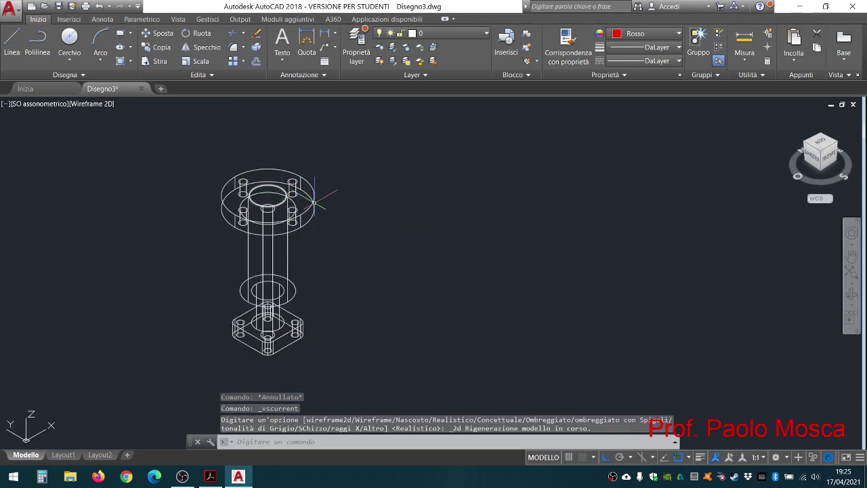
# - Start extruding the inner circle on the flange top, up to the height prompt
pyautogui.write('er')
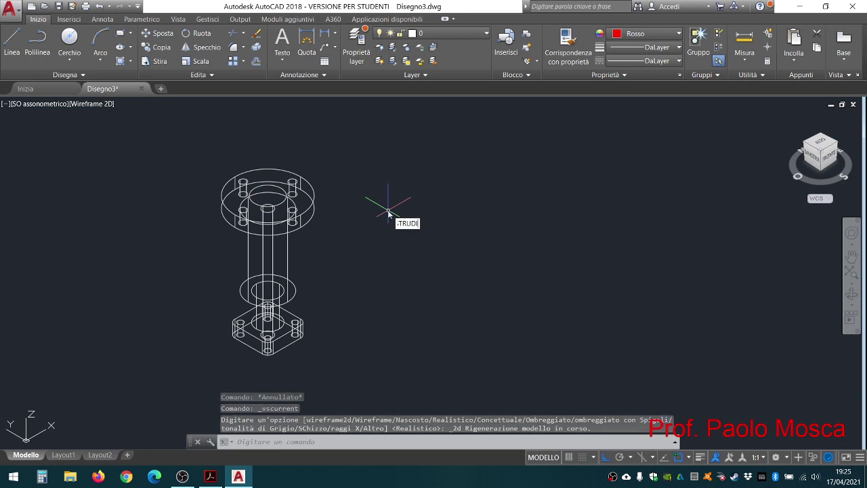
pyautogui.press('Return')
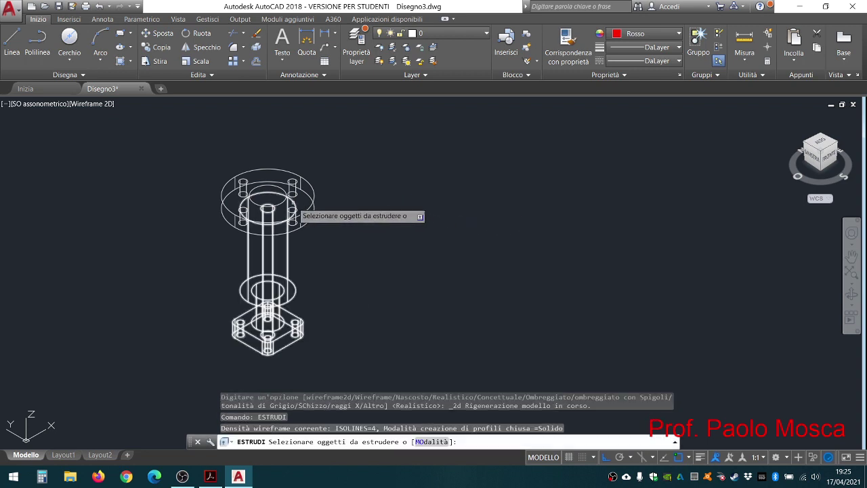
pyautogui.click(284, 201)
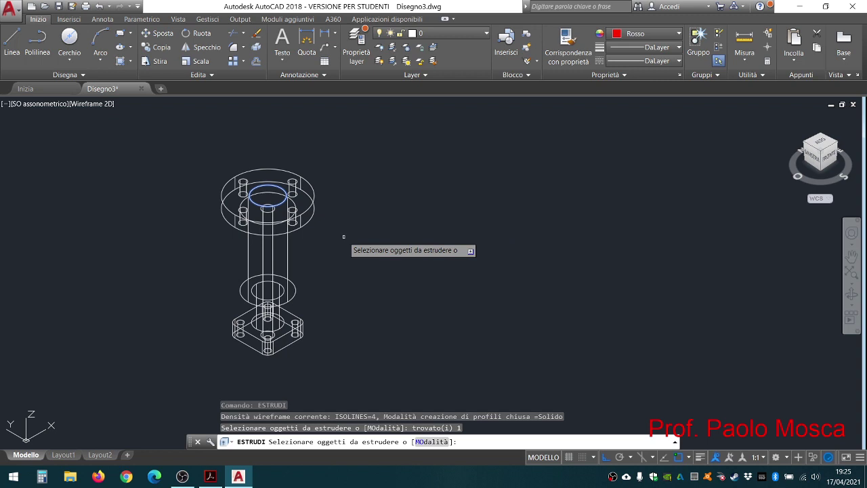
pyautogui.press('Return')
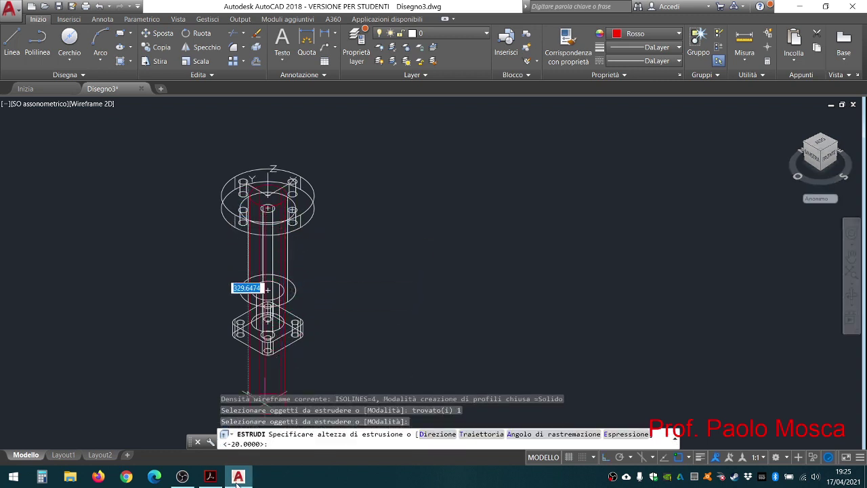
pyautogui.moveTo(238, 476)
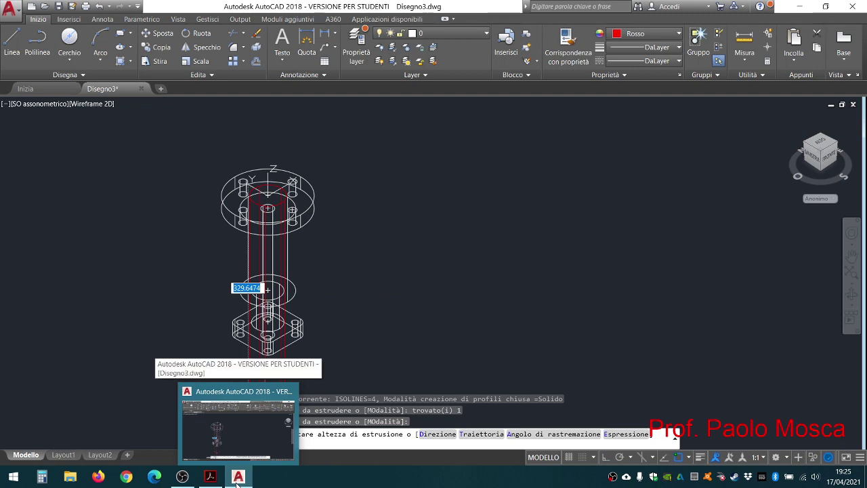
# - Check the reference PDF, then extrude the inner circle 138 units into the shaft
pyautogui.click(211, 477)
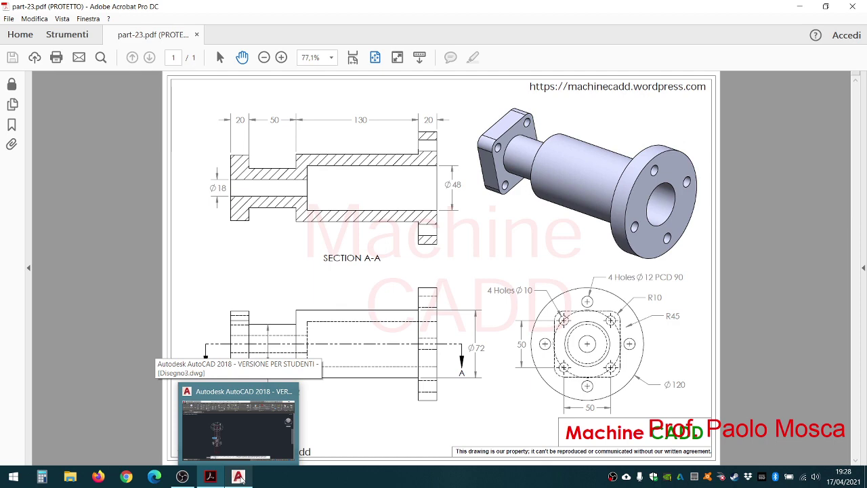
pyautogui.click(240, 478)
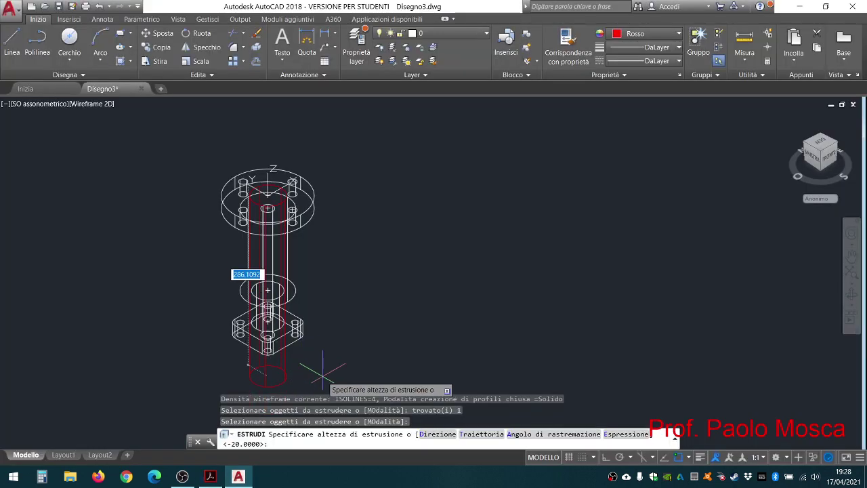
pyautogui.write('138')
pyautogui.press('Return')
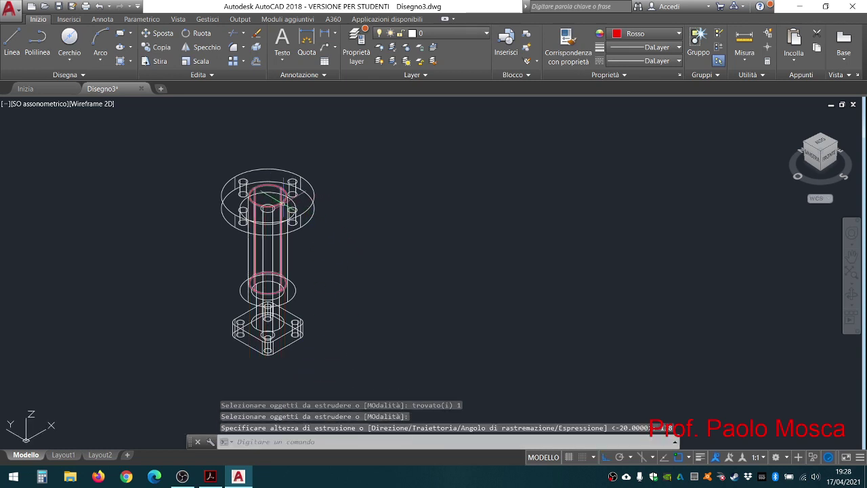
# - Subtract the red 138-unit cylinder from the flange, shaft and base
pyautogui.write('SOT')
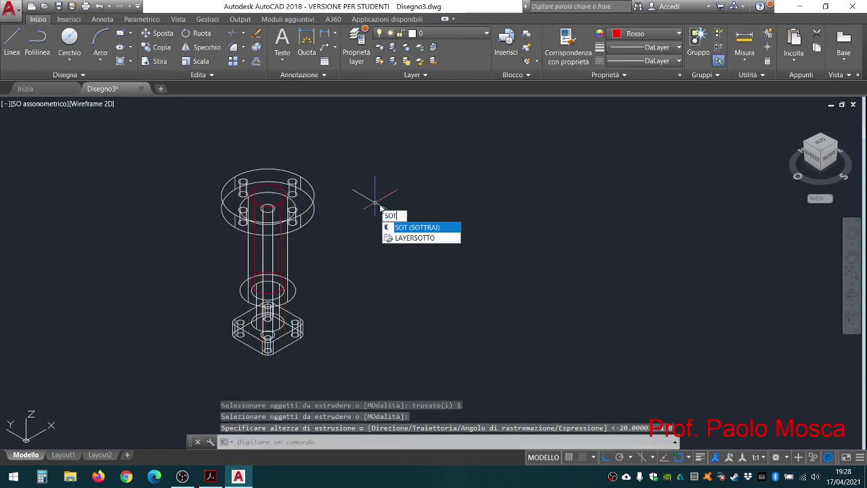
pyautogui.press('Return')
pyautogui.click(312, 210)
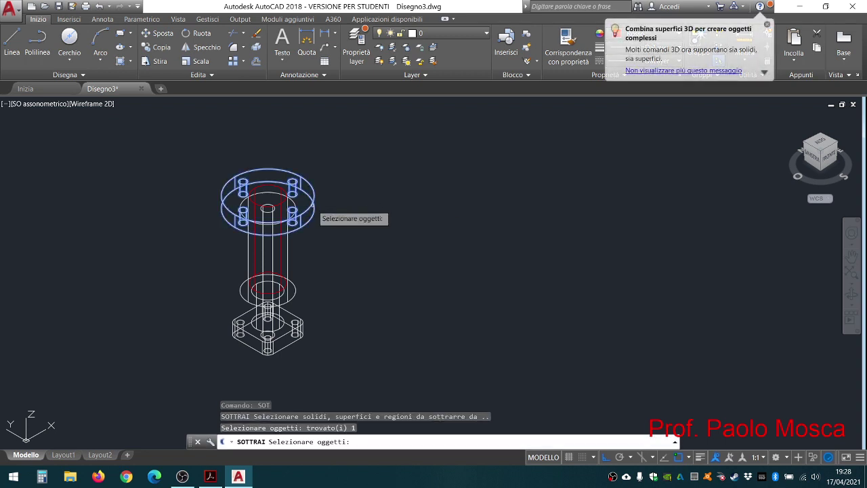
pyautogui.click(296, 314)
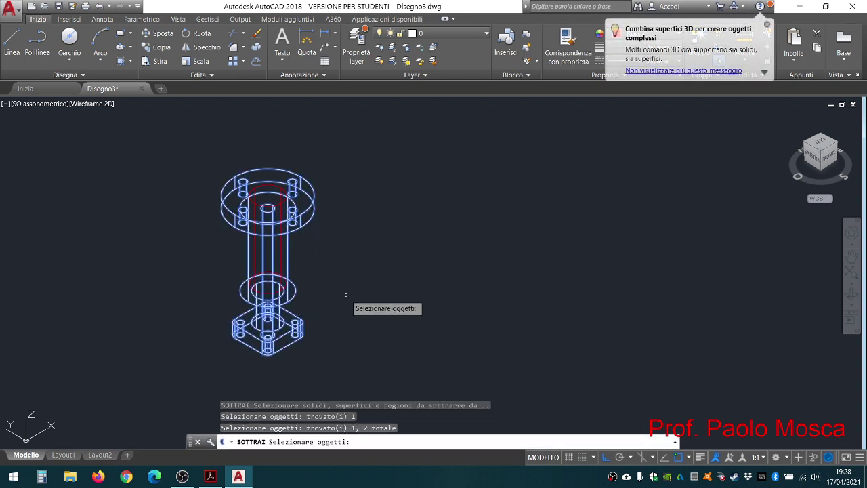
pyautogui.press('Return')
pyautogui.click(279, 205)
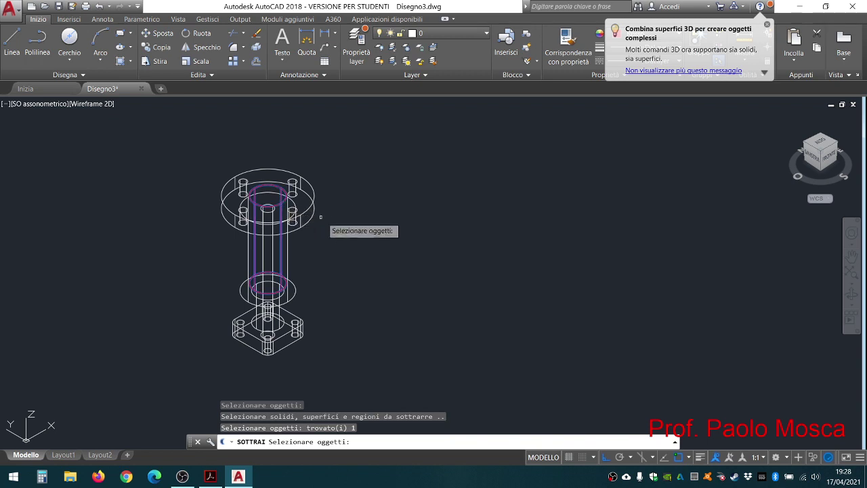
pyautogui.press('Return')
# - Set the hollow part's colour to ByLayer
pyautogui.click(348, 151)
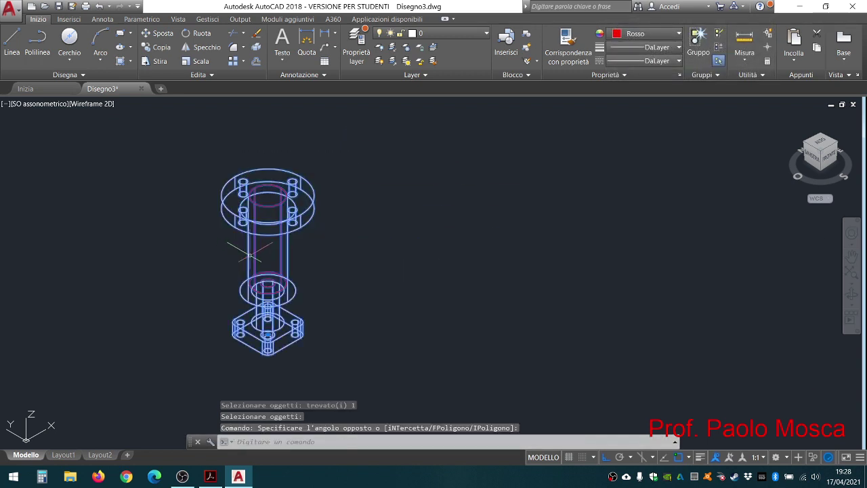
pyautogui.click(647, 33)
pyautogui.click(659, 50)
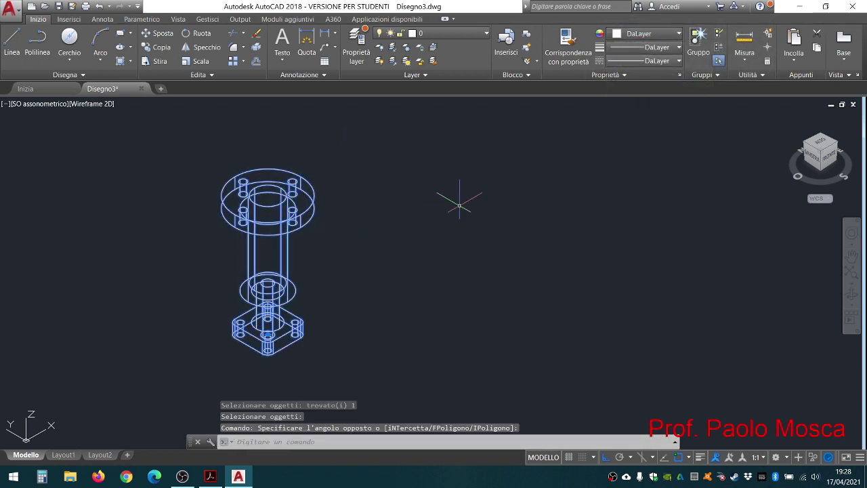
pyautogui.press('Escape')
pyautogui.press('Escape')
pyautogui.press('Escape')
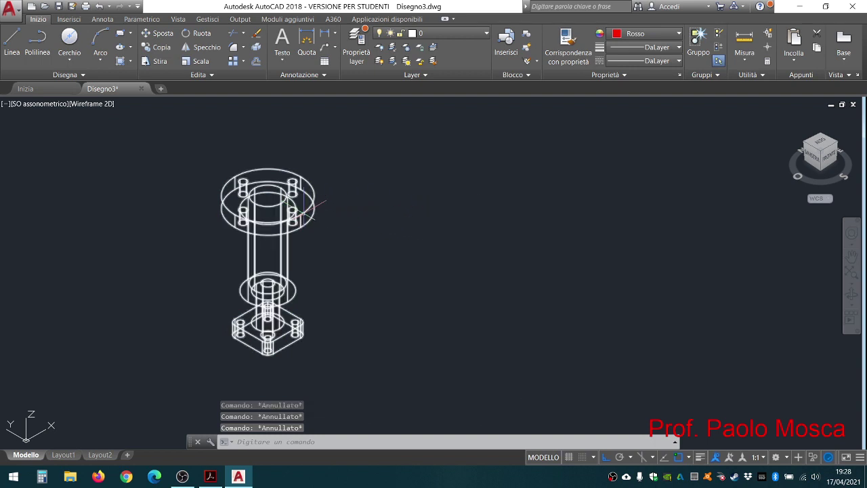
pyautogui.click(91, 104)
pyautogui.click(114, 161)
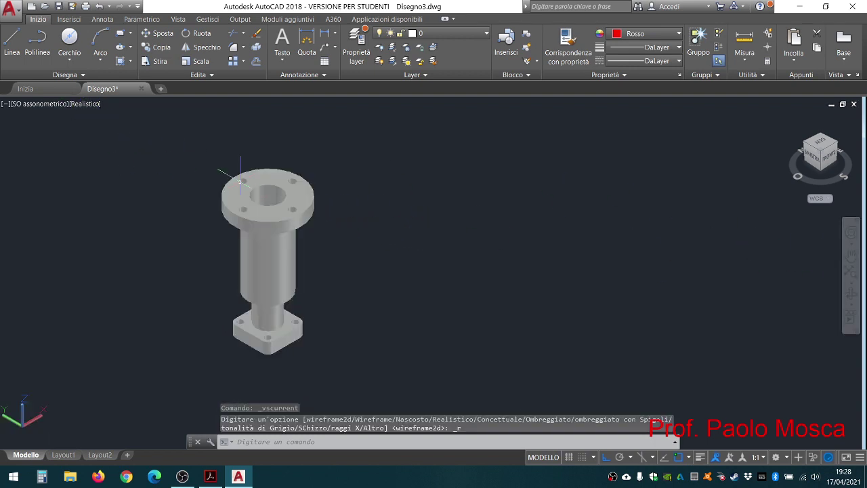
pyautogui.click(210, 476)
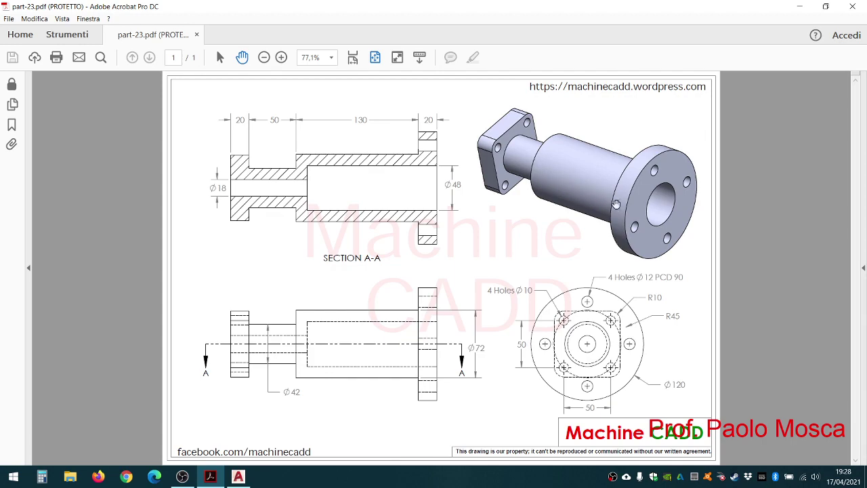
pyautogui.click(238, 476)
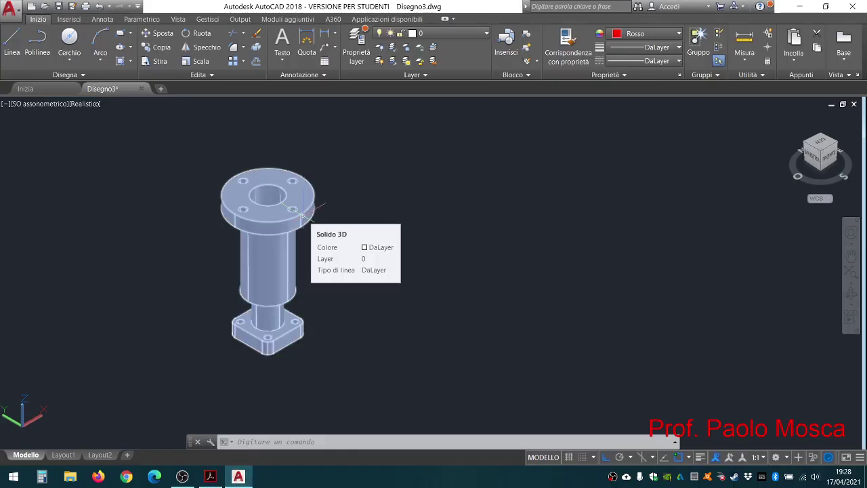
pyautogui.moveTo(277, 227)
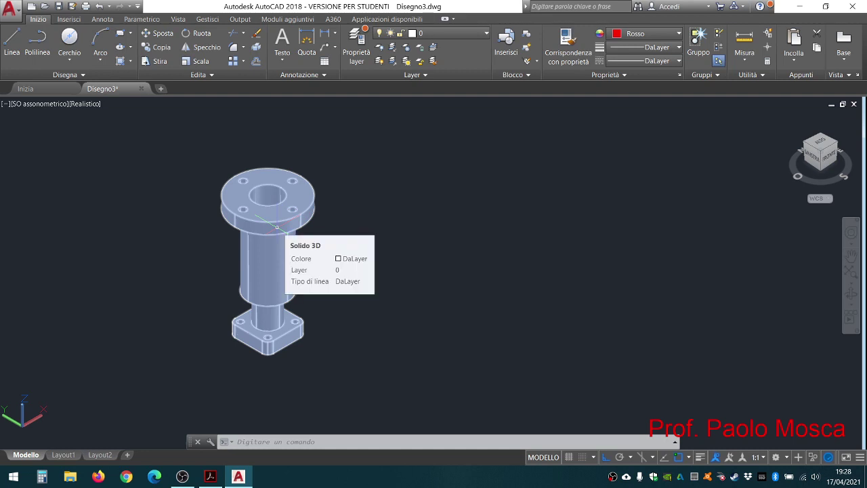
pyautogui.click(277, 226)
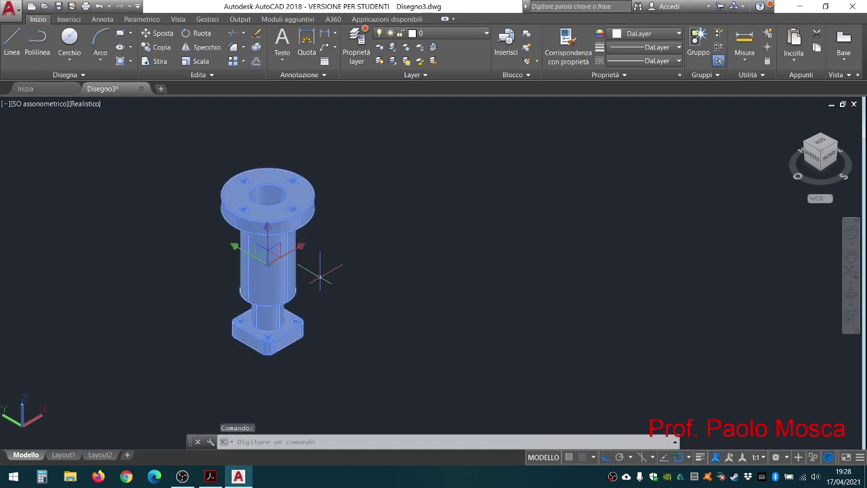
pyautogui.press('Escape')
pyautogui.press('Escape')
pyautogui.press('Escape')
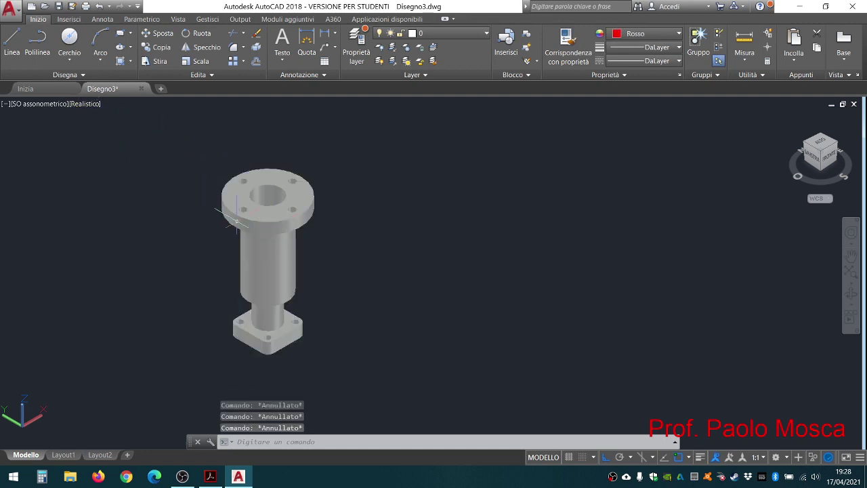
pyautogui.click(279, 226)
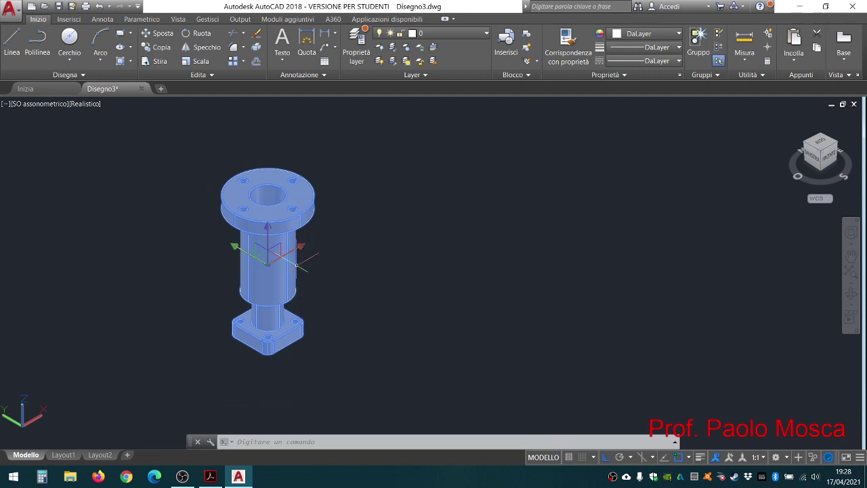
pyautogui.click(292, 253)
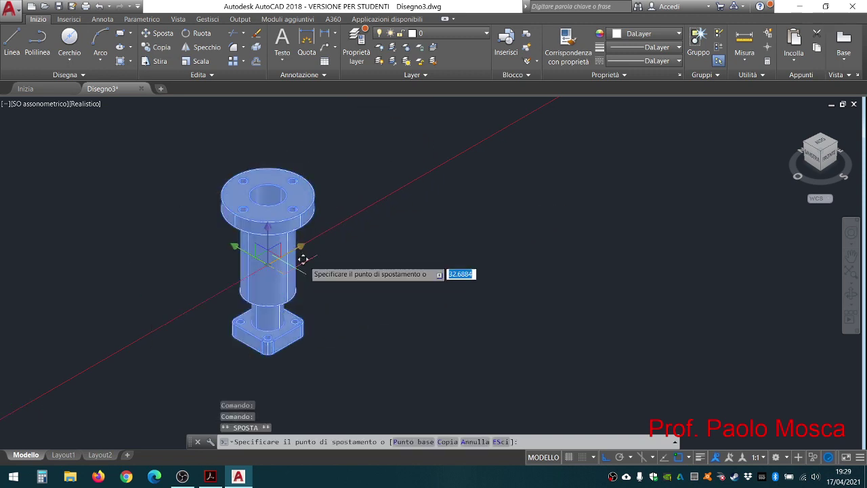
pyautogui.click(264, 269)
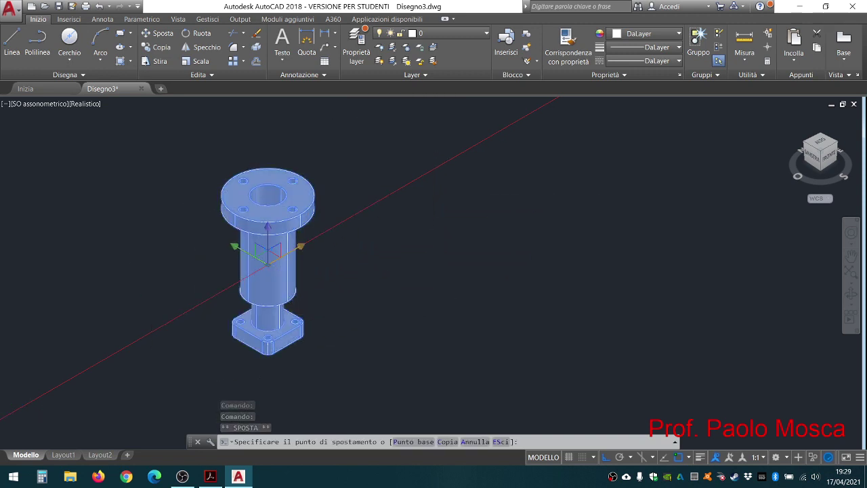
pyautogui.click(268, 250)
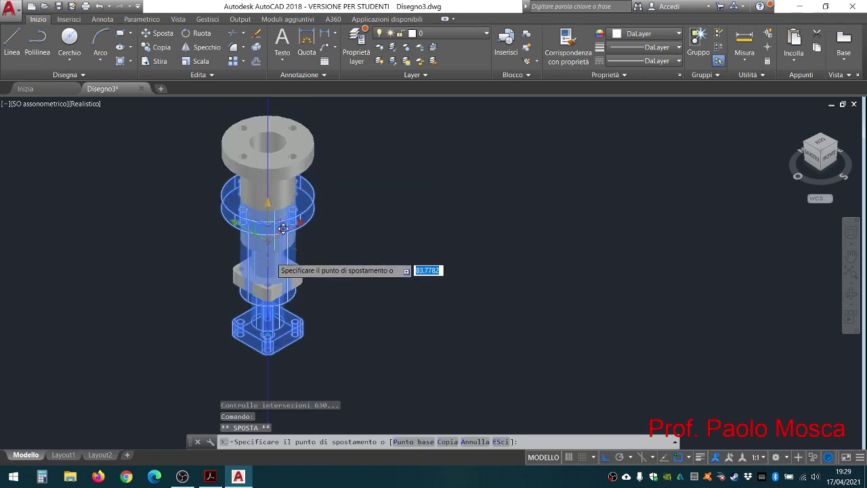
pyautogui.press('Escape')
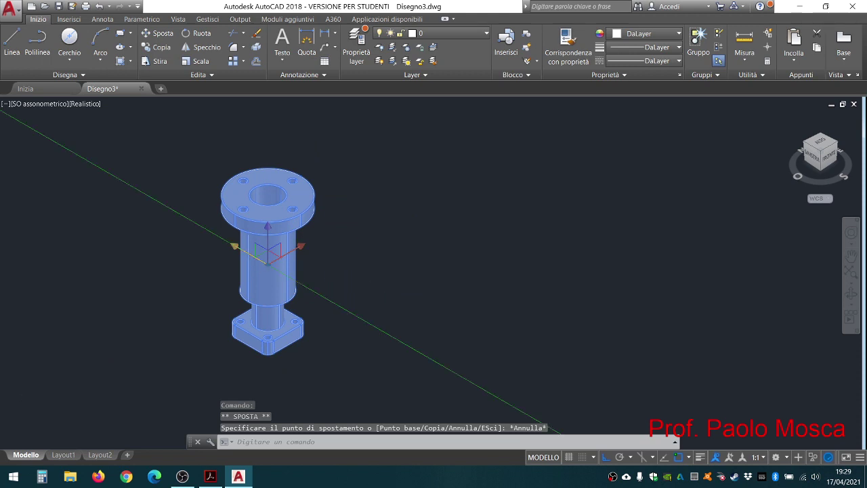
pyautogui.click(249, 260)
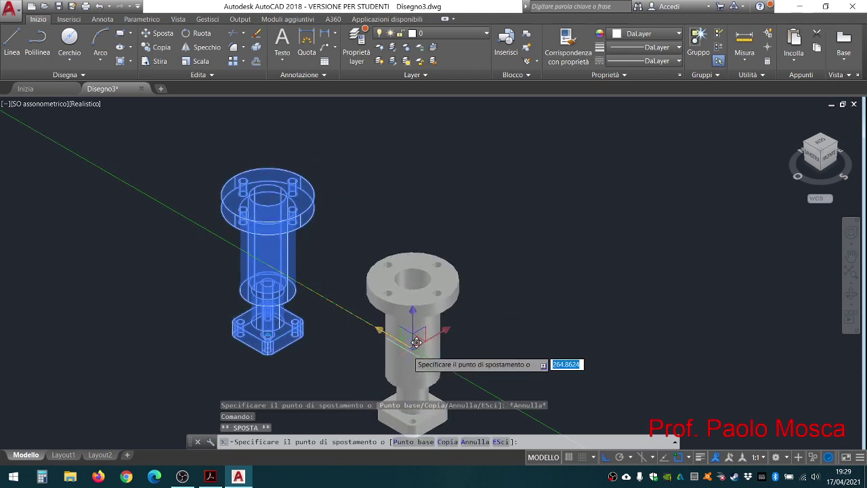
pyautogui.press('Escape')
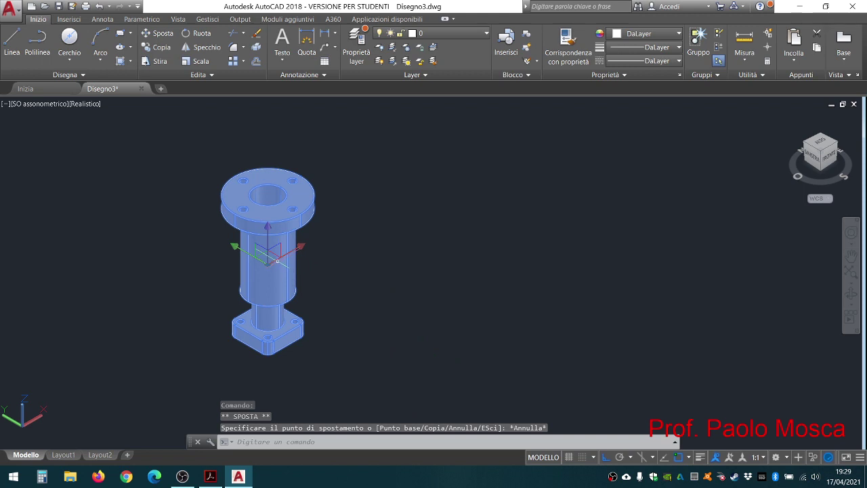
# - Rotate the flanged shaft 90° about the X axis with the rotation gizmo
pyautogui.rightClick(277, 262)
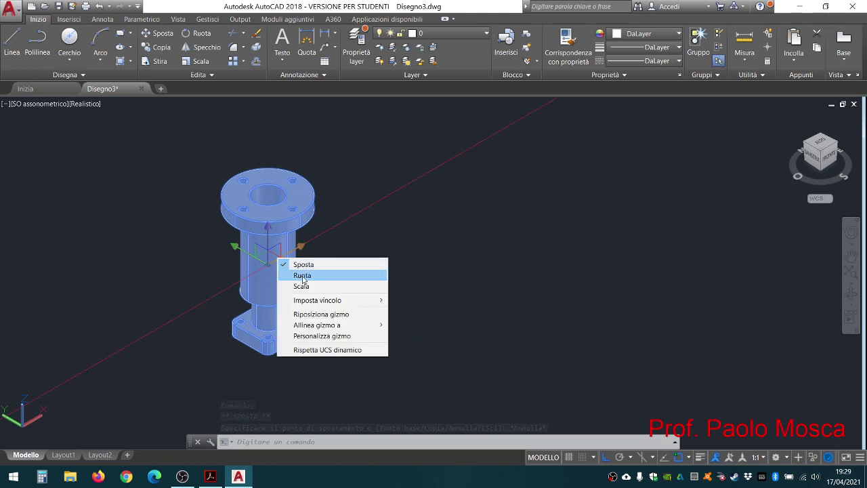
pyautogui.click(303, 276)
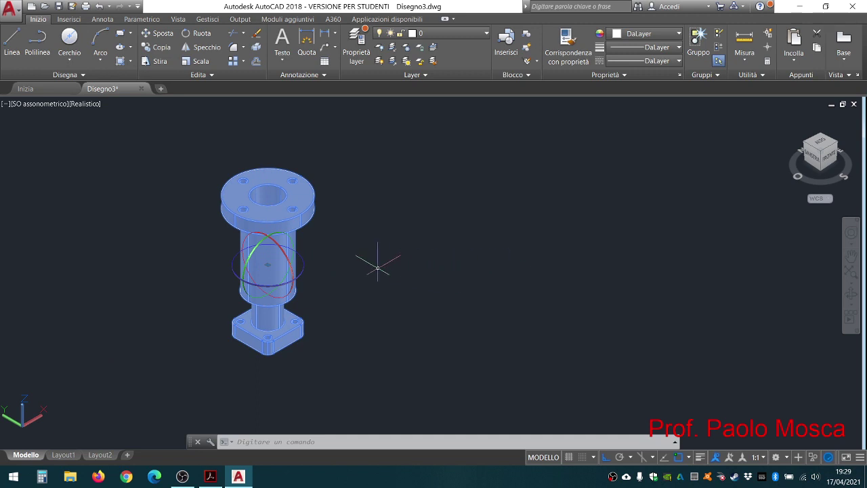
pyautogui.click(293, 257)
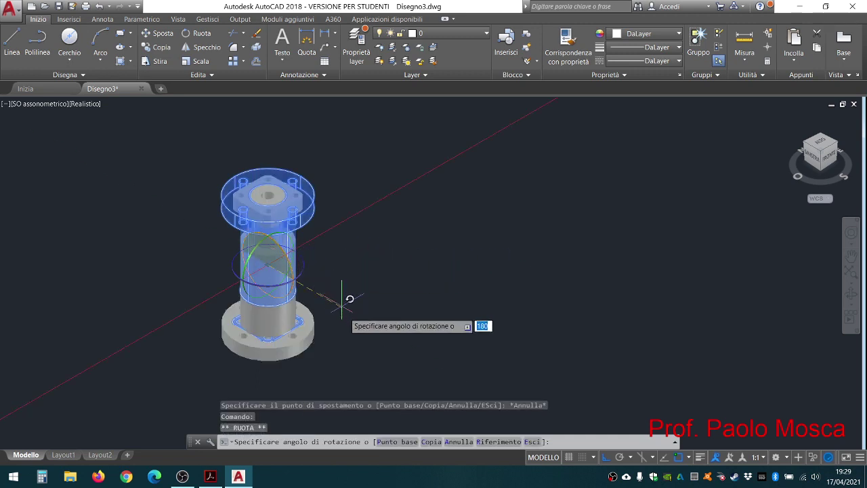
pyautogui.click(349, 166)
pyautogui.press('Escape')
pyautogui.press('Escape')
pyautogui.press('Escape')
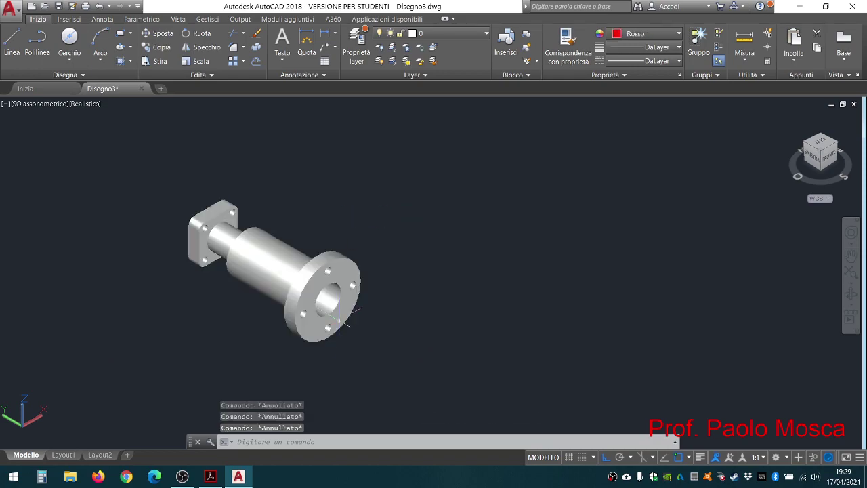
# - Check the part-23.pdf reference in Acrobat, then return to the AutoCAD shaft model
pyautogui.click(210, 476)
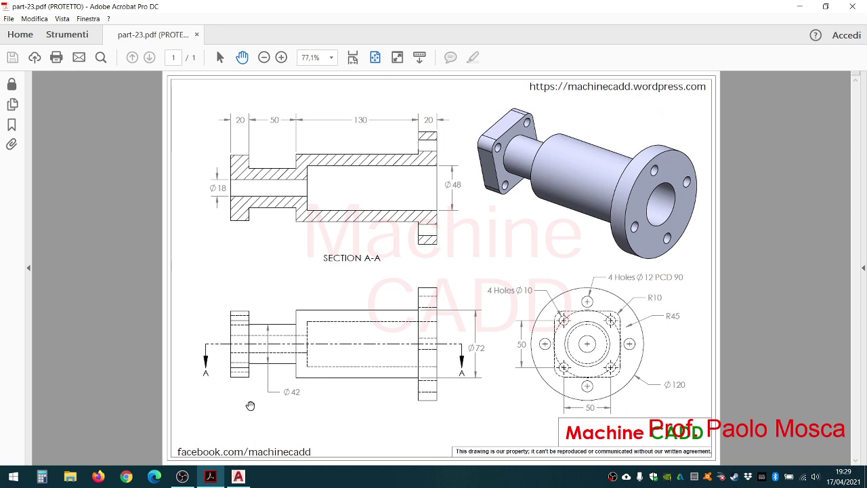
pyautogui.click(238, 476)
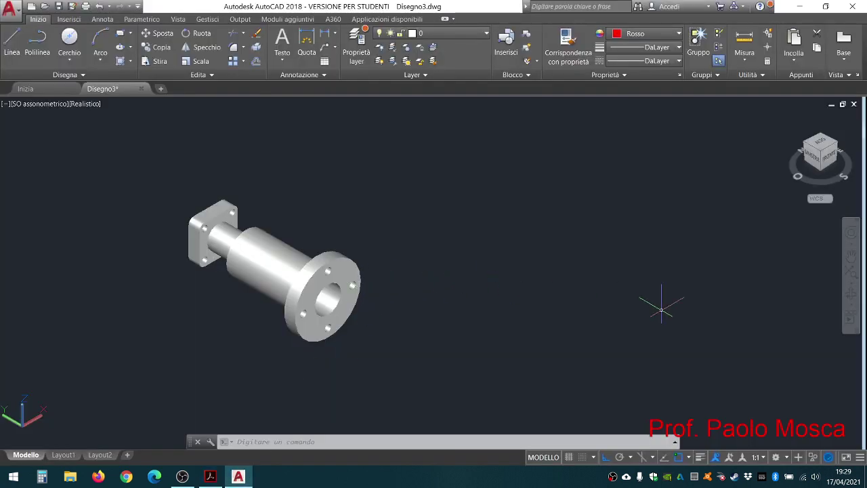
pyautogui.click(278, 265)
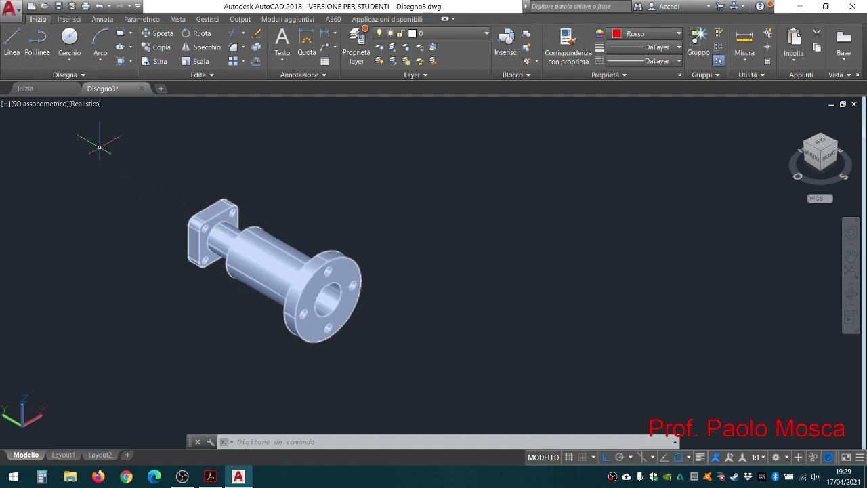
pyautogui.press('Escape')
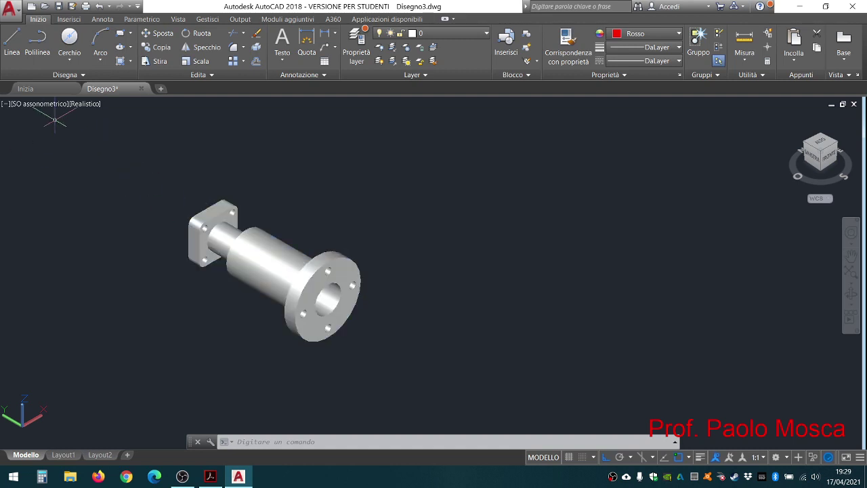
# - Orbit the shaft to show more of the flange face and recheck part-23.pdf
pyautogui.click(850, 294)
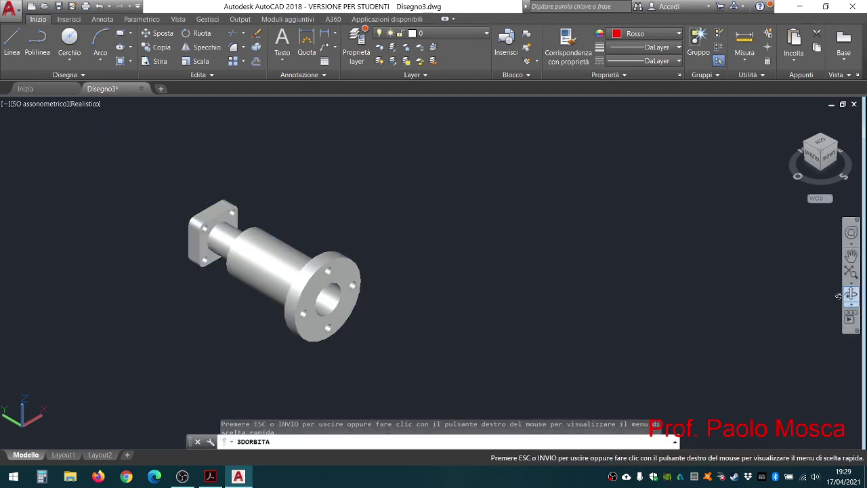
pyautogui.moveTo(373, 300)
pyautogui.mouseDown()
pyautogui.moveTo(308, 250)
pyautogui.moveTo(325, 217)
pyautogui.moveTo(310, 249)
pyautogui.moveTo(598, 246)
pyautogui.moveTo(462, 228)
pyautogui.moveTo(535, 246)
pyautogui.moveTo(551, 267)
pyautogui.moveTo(462, 273)
pyautogui.moveTo(348, 256)
pyautogui.moveTo(381, 304)
pyautogui.moveTo(373, 314)
pyautogui.moveTo(384, 312)
pyautogui.mouseUp()
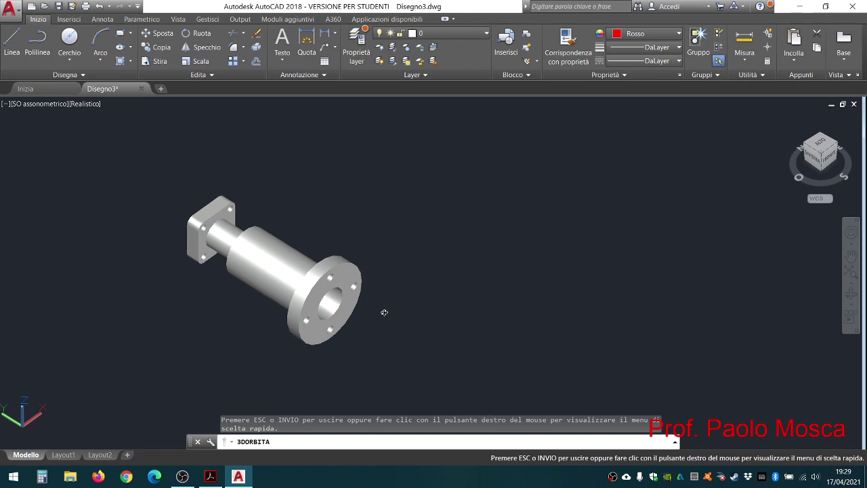
pyautogui.click(210, 476)
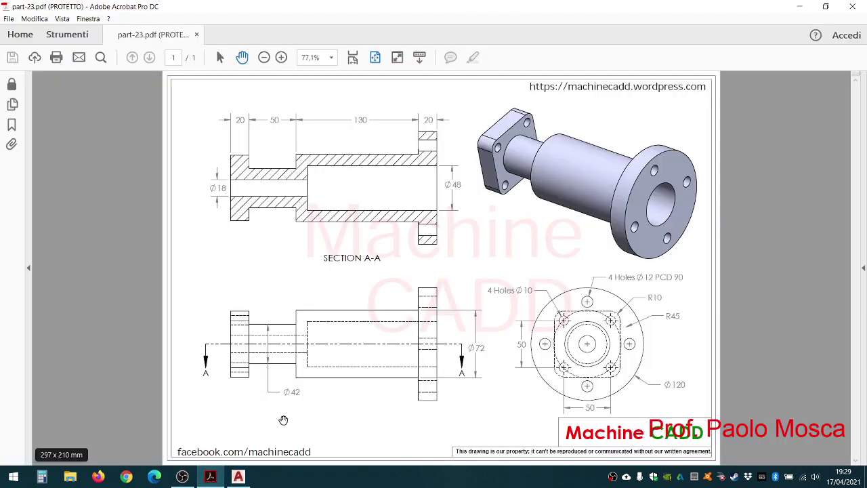